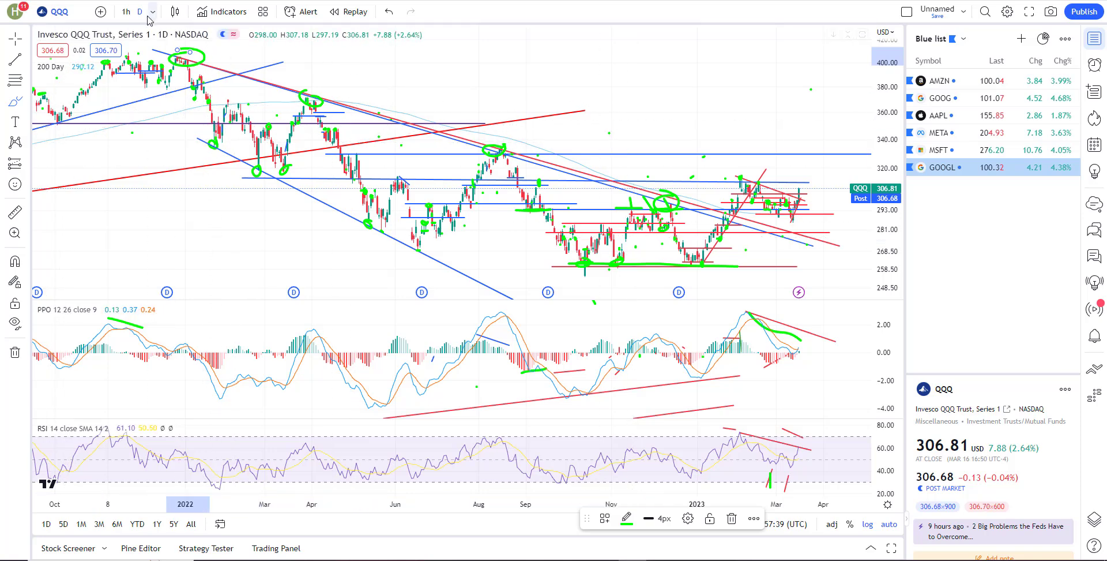
Step: Brush green circles around the early-February, mid-February and early-March swing highs on the QQQ daily chart
click(26, 102)
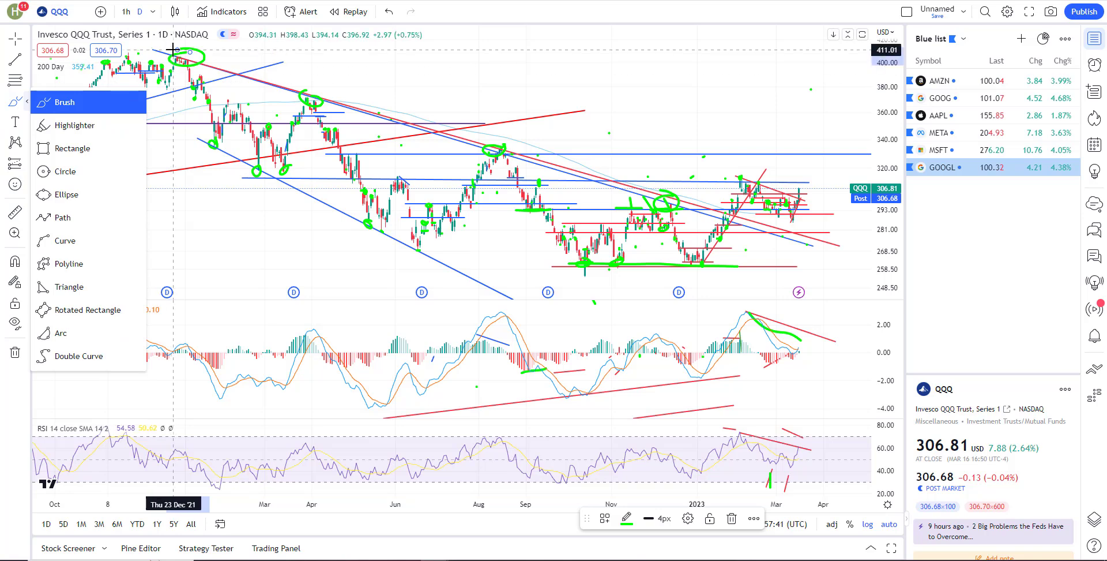
scroll(583, 206, up, 3)
scroll(584, 206, up, 3)
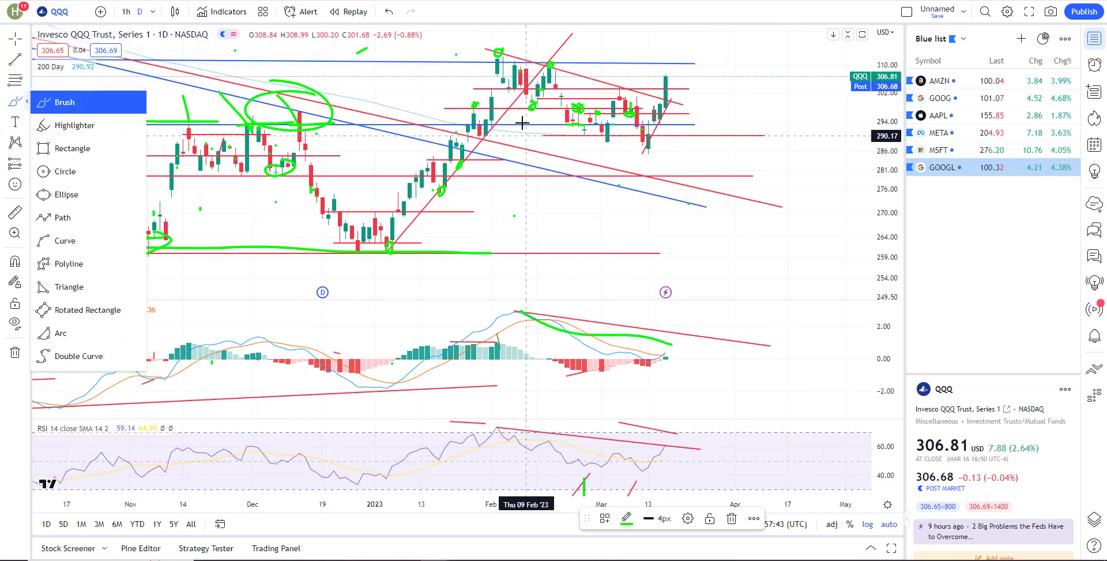
scroll(465, 102, up, 2)
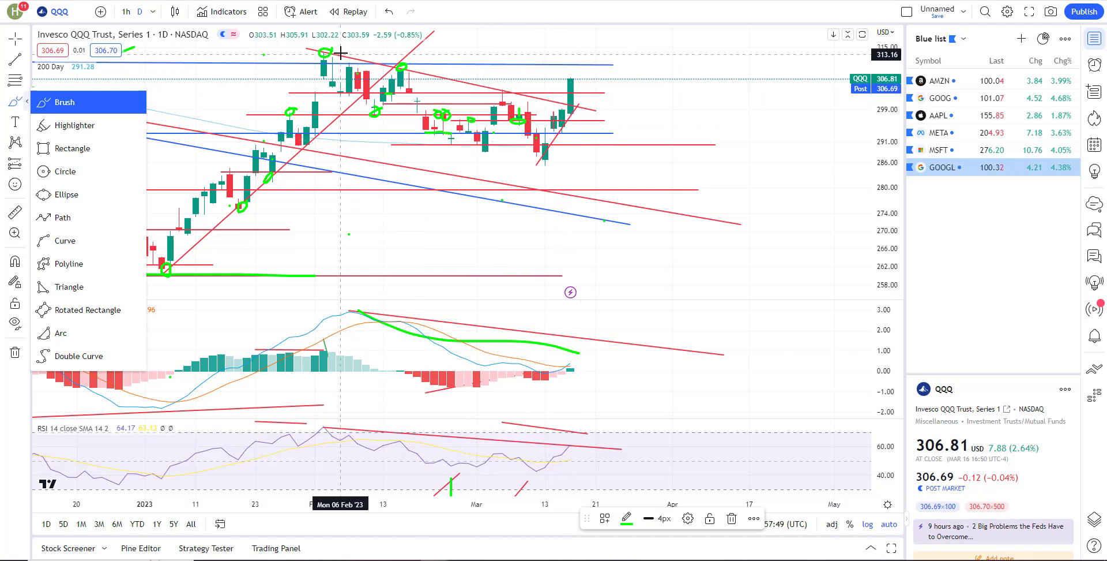
key(Escape)
drag(395, 62, 383, 63)
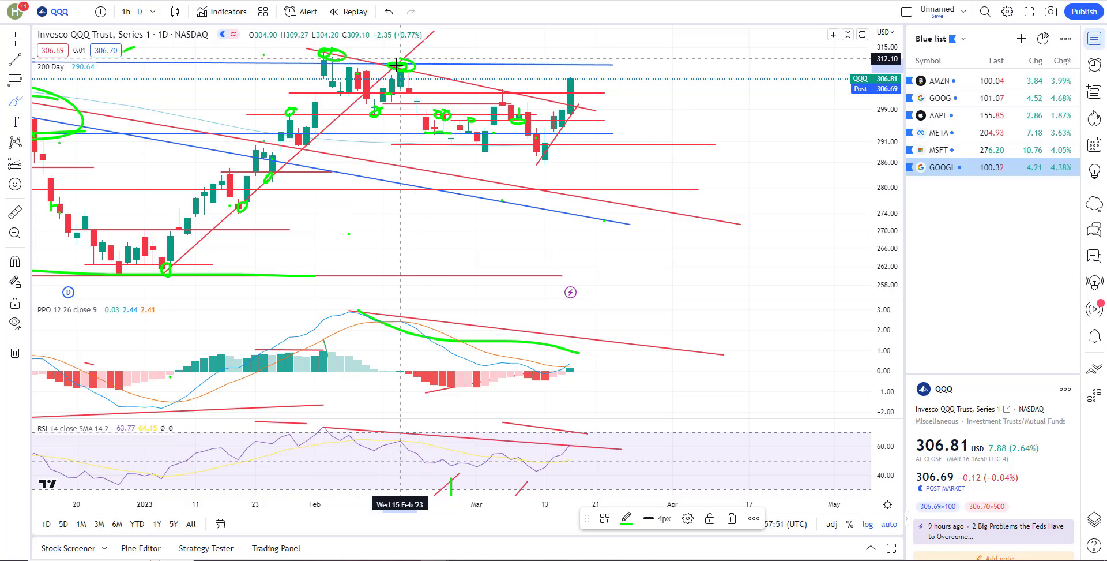
drag(495, 87, 507, 88)
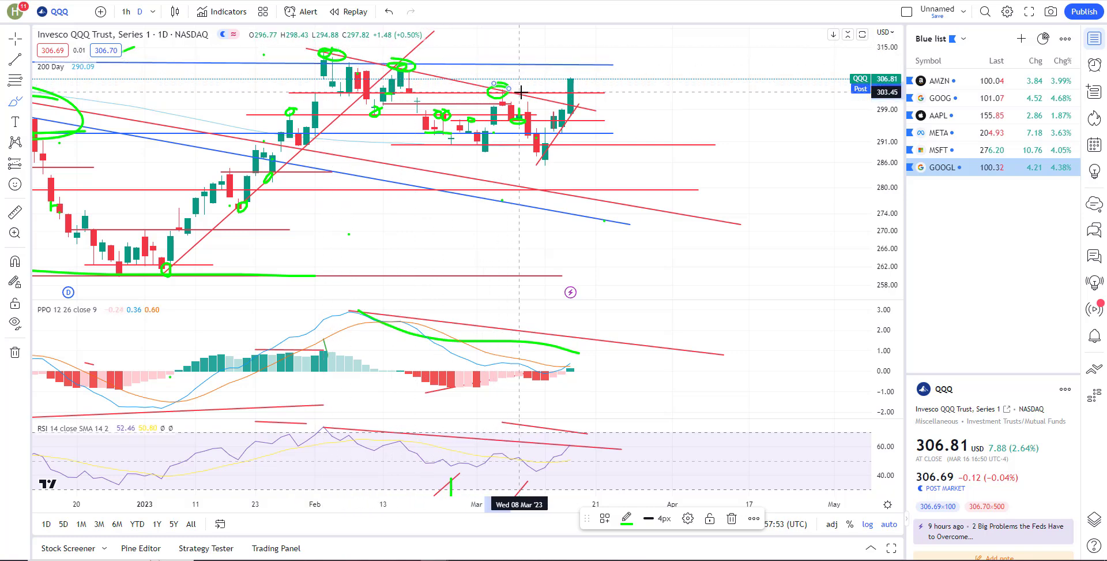
Step: Brush a short horizontal mark at about 307.5 on top of the latest daily candle and circle that candle
scroll(501, 91, up, 3)
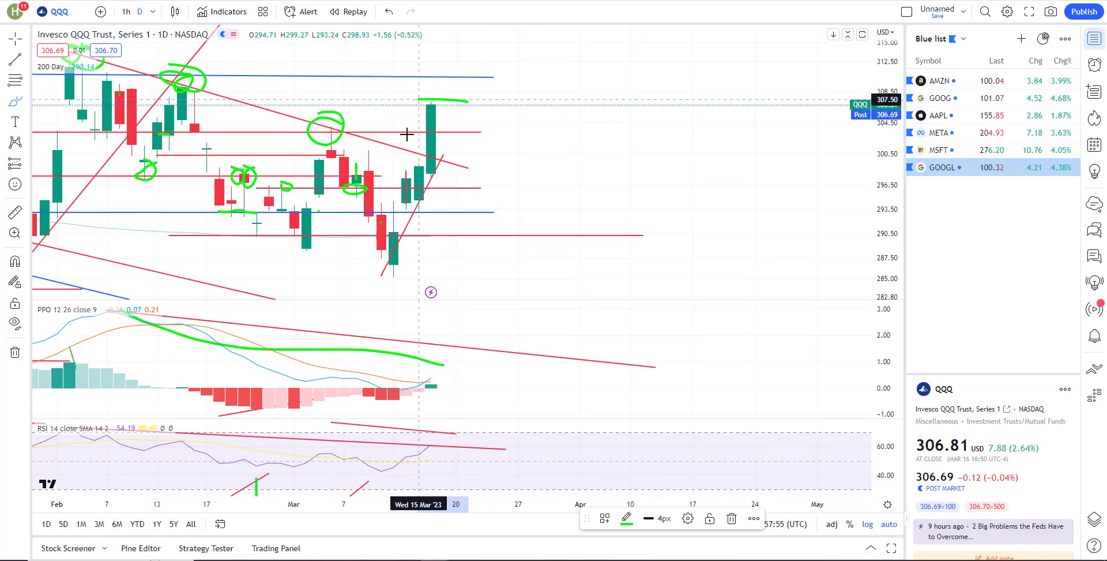
scroll(586, 216, down, 4)
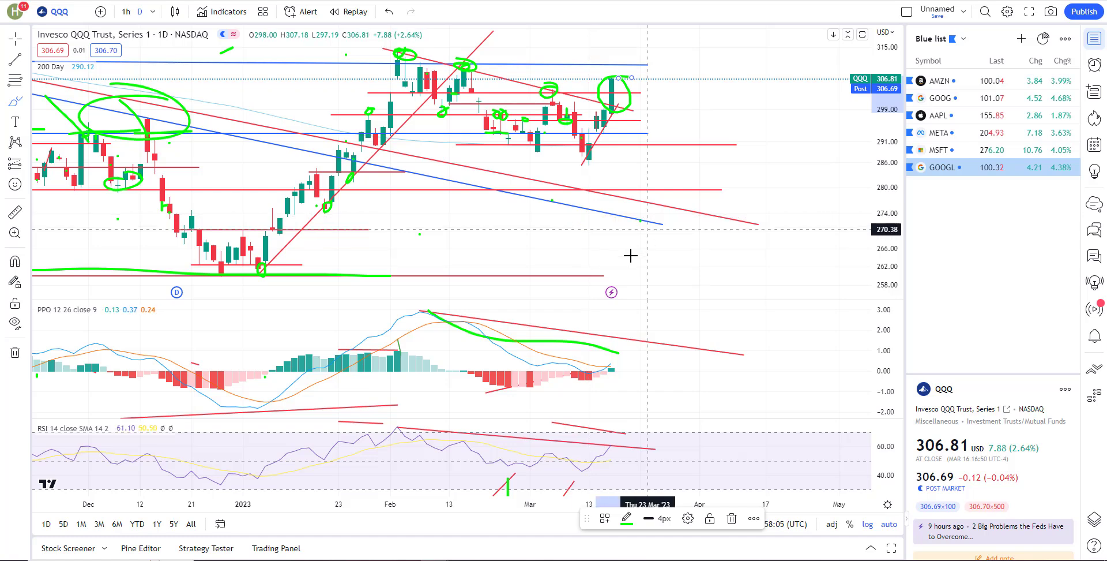
scroll(655, 163, up, 1)
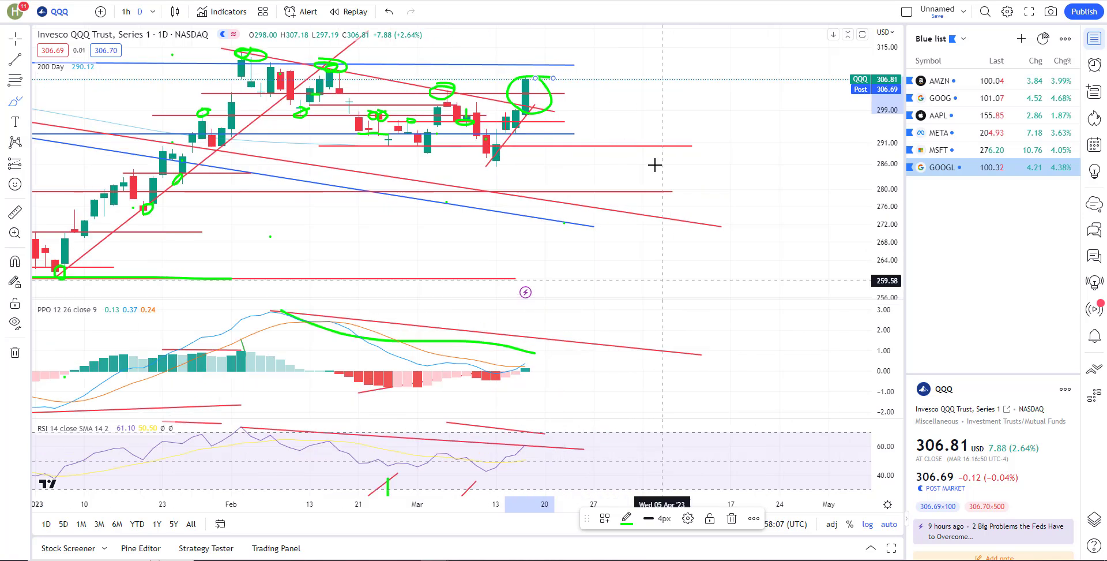
scroll(526, 175, down, 1)
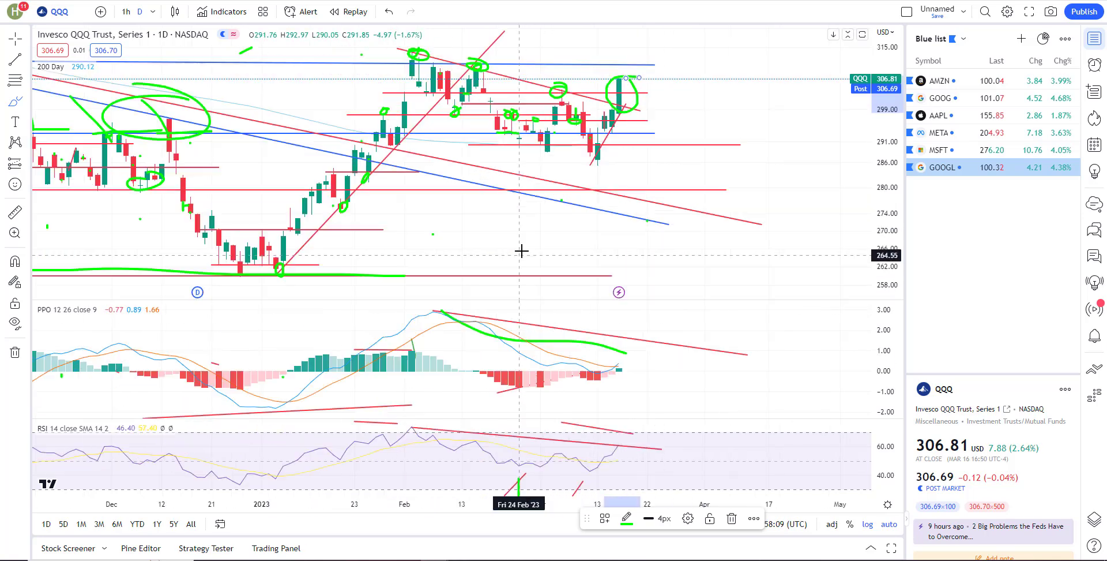
Step: Draw a trend line from the early-January 2023 low at 261.91 up to the February high at 312.43
scroll(335, 215, down, 3)
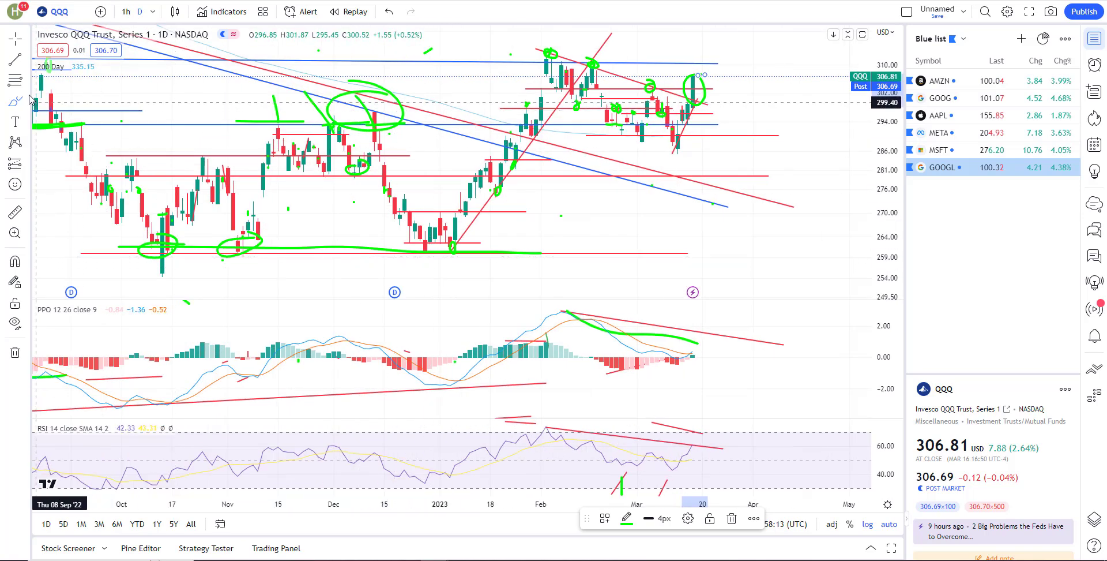
scroll(498, 269, down, 1)
scroll(499, 269, up, 1)
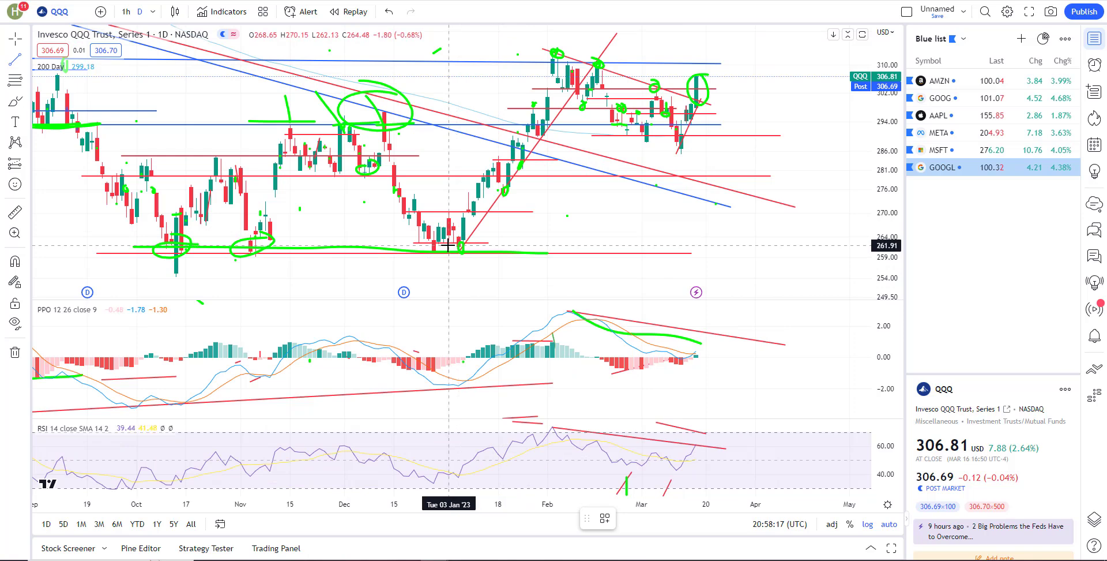
click(448, 245)
click(569, 56)
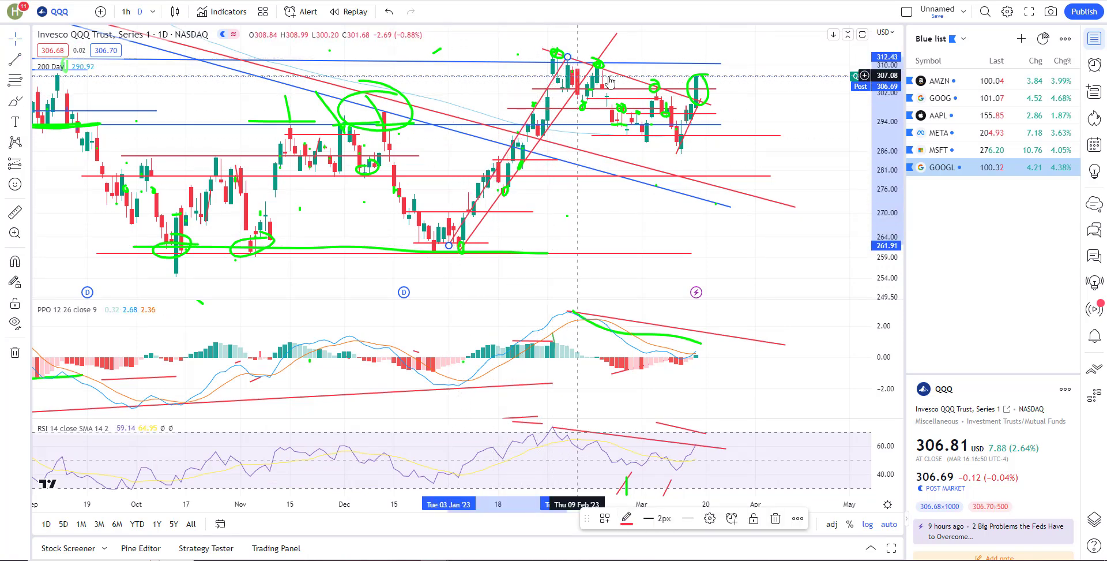
Step: Move the rally trend line to start at 288.03 on 13 March, projecting the same climb up to about 344
scroll(615, 283, down, 3)
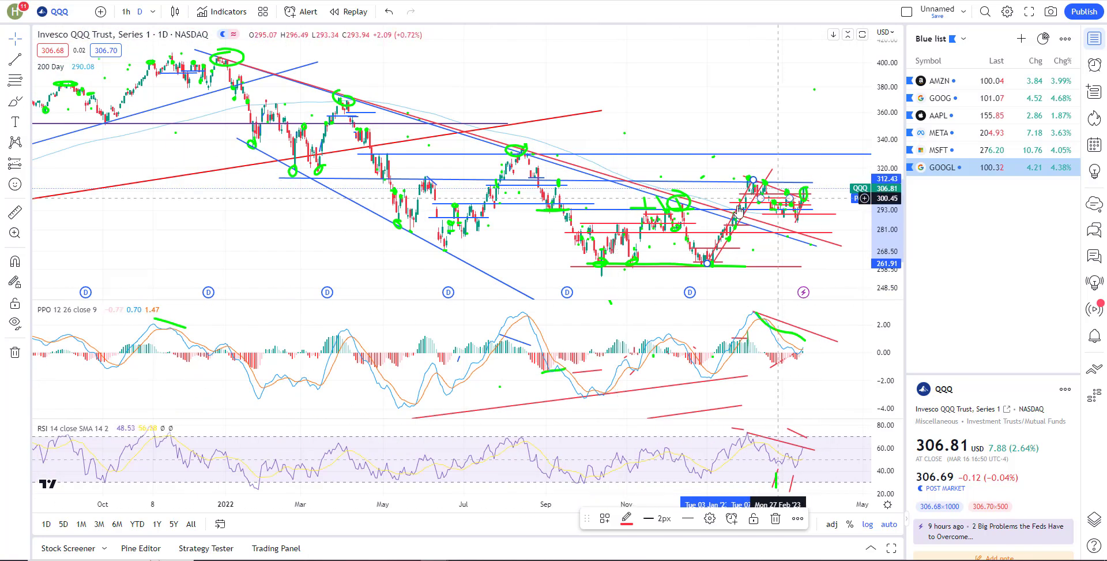
drag(739, 206, 828, 162)
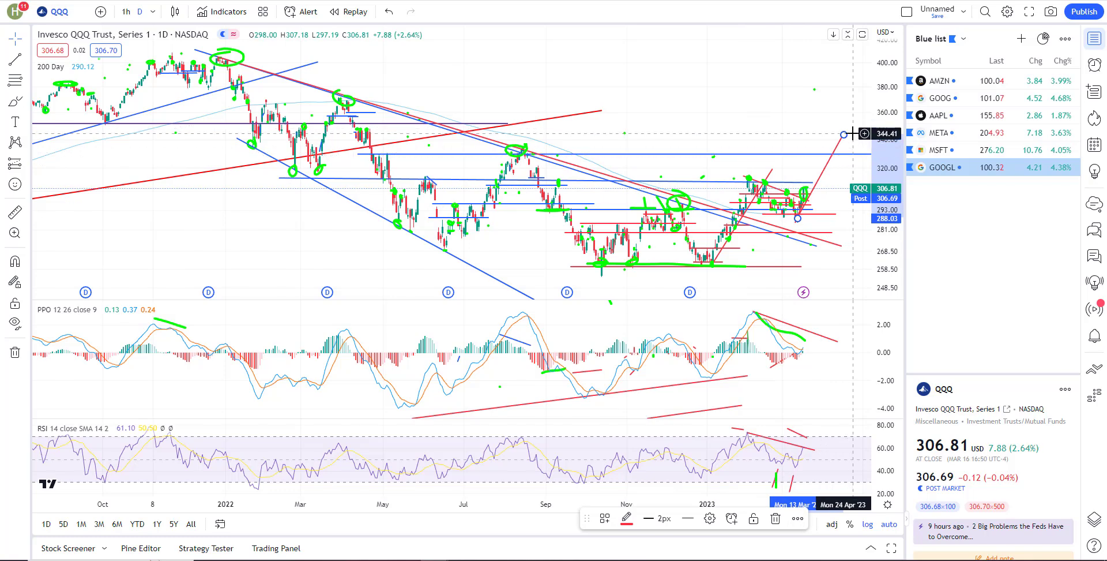
click(829, 132)
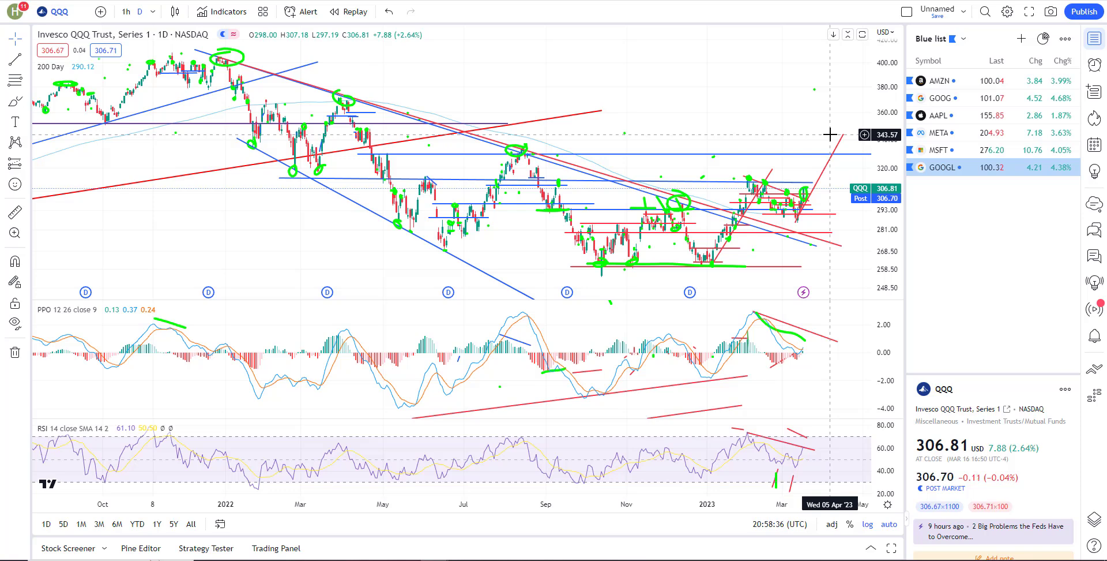
Step: Delete the projected rally line that rises from the mid-March low
scroll(545, 231, up, 5)
scroll(549, 229, up, 2)
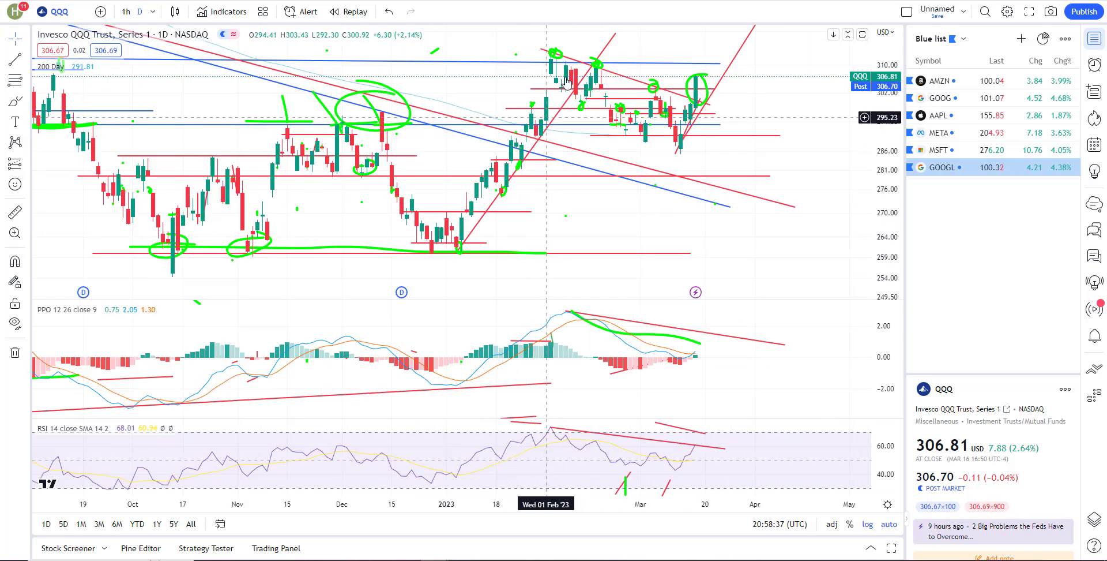
scroll(750, 173, down, 3)
scroll(754, 166, down, 3)
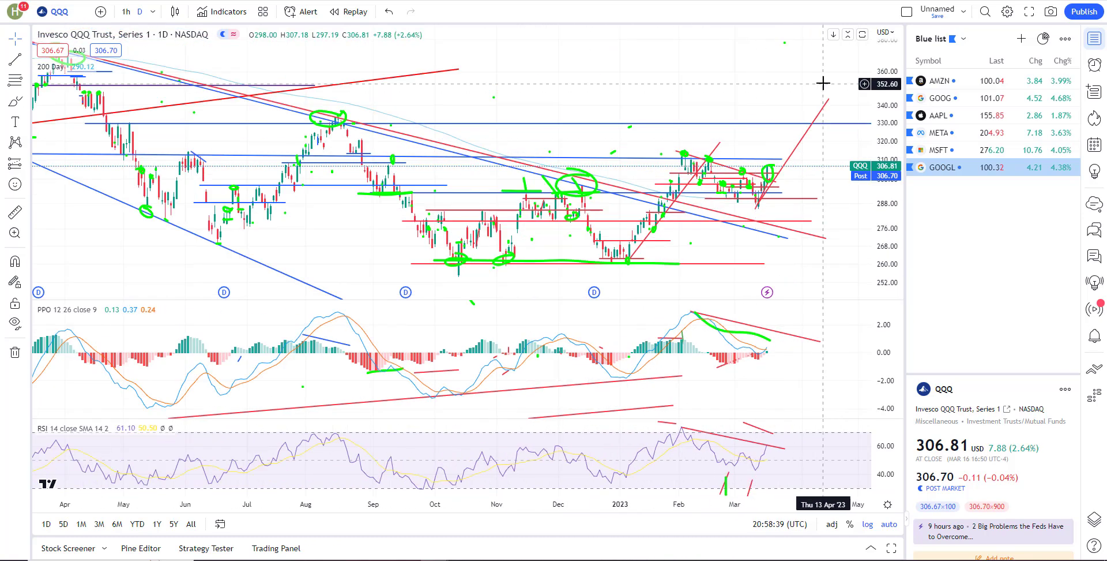
click(815, 120)
key(Escape)
Step: Switch the QQQ chart to the 1-hour interval and delete the green brushed curve in the PPO pane
scroll(577, 259, up, 10)
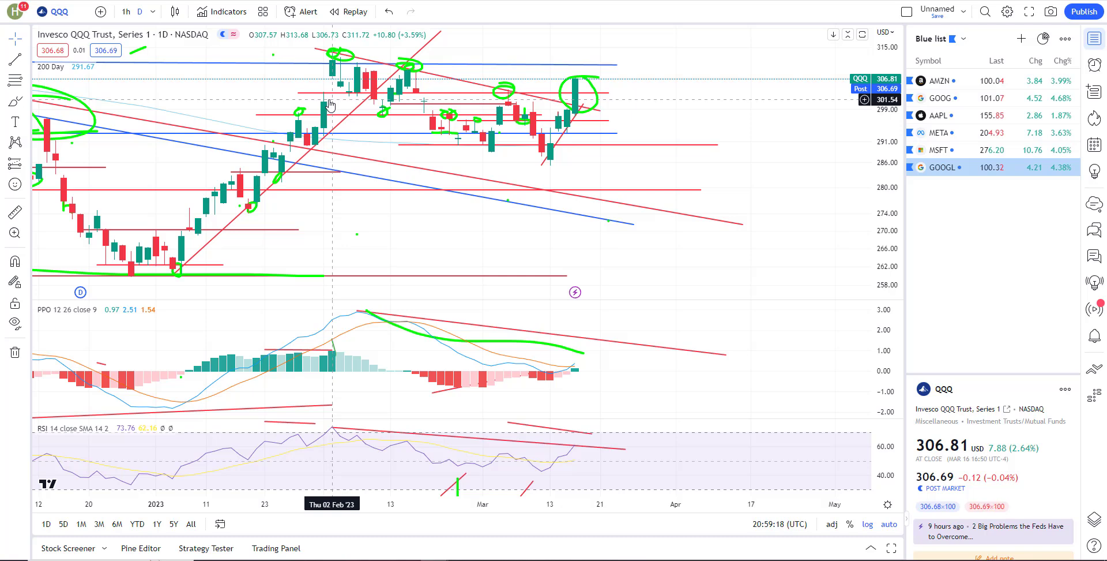
scroll(601, 98, up, 1)
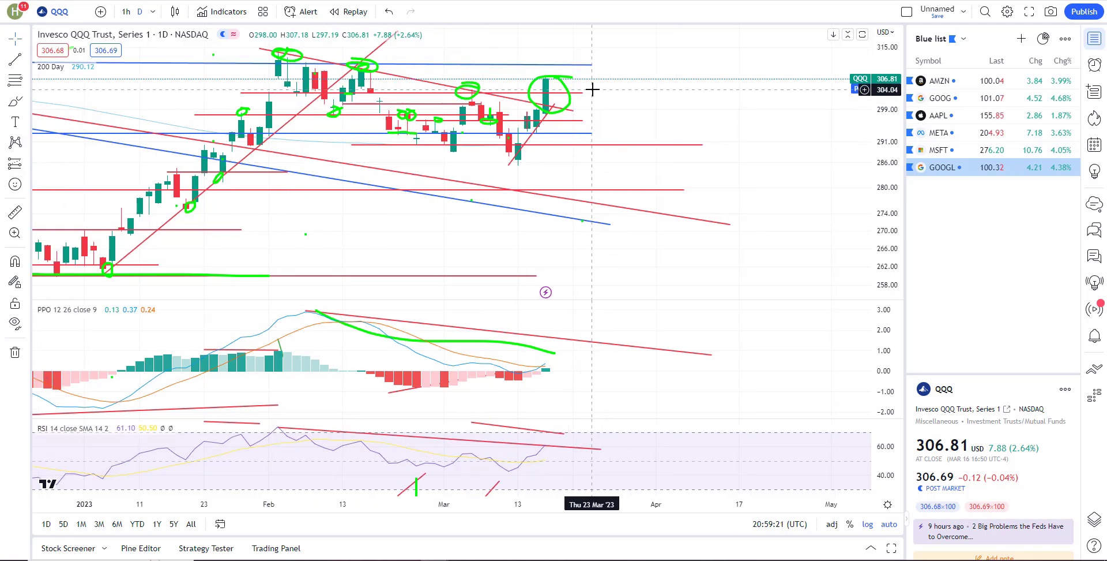
click(127, 12)
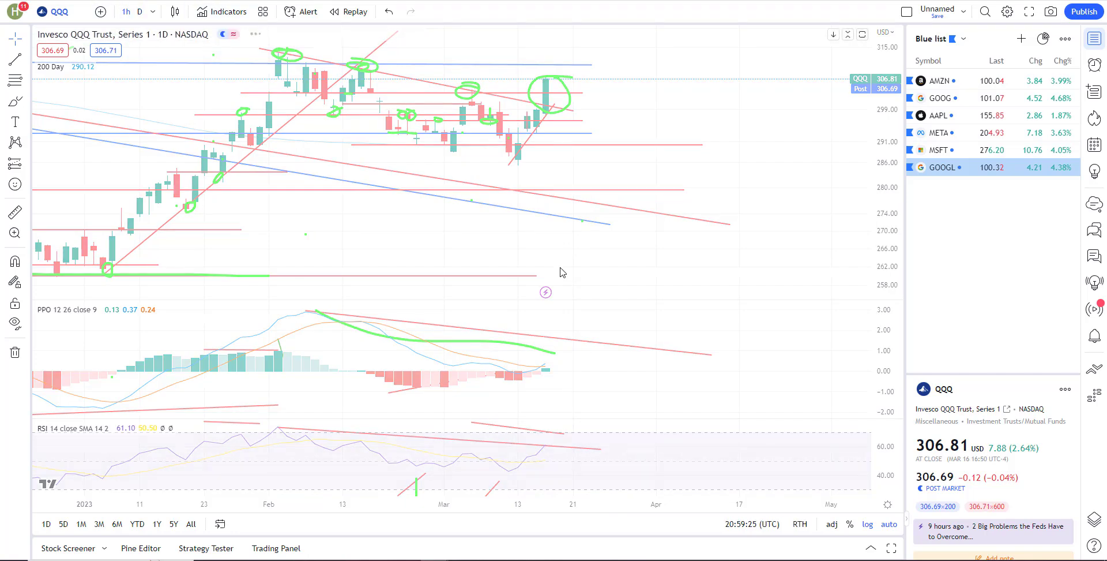
scroll(569, 264, down, 5)
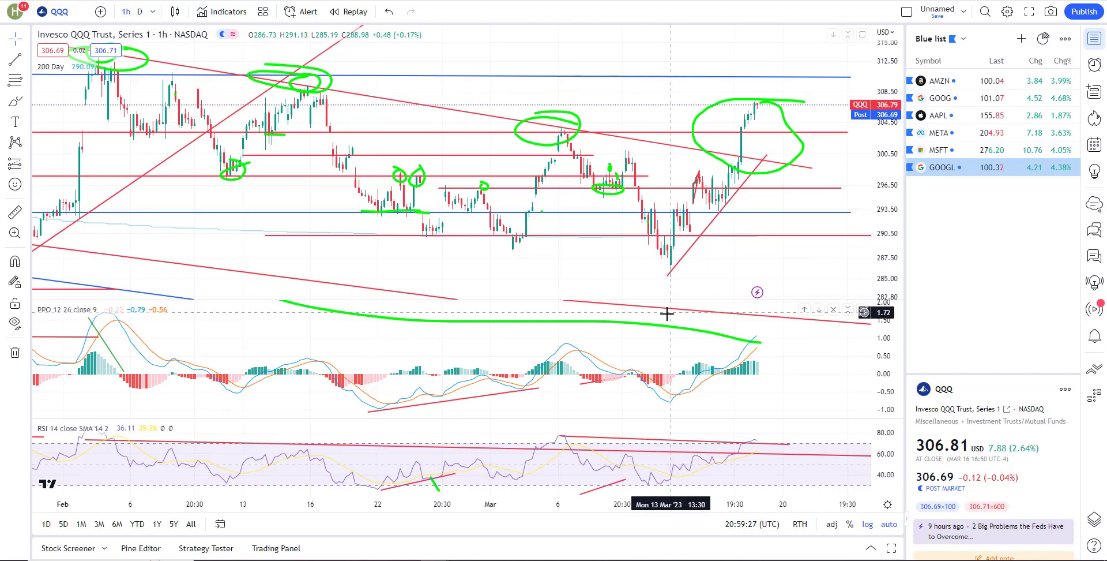
click(677, 330)
key(Delete)
Step: Draw a trend line across the March PPO peaks, from 0.85 on 3 March to 1.10 on 17 March
scroll(786, 188, up, 3)
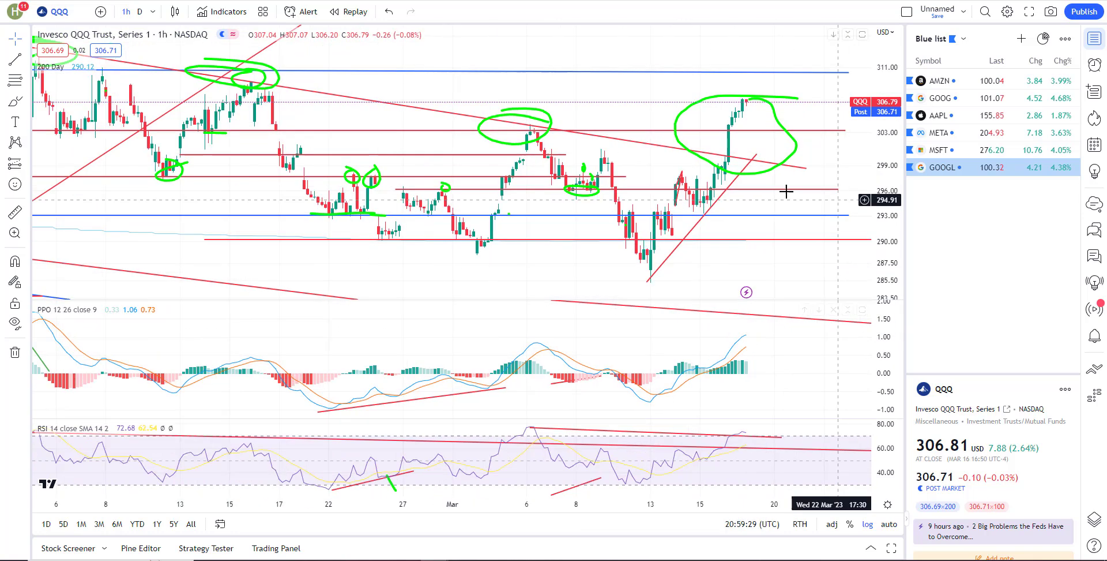
scroll(702, 161, up, 2)
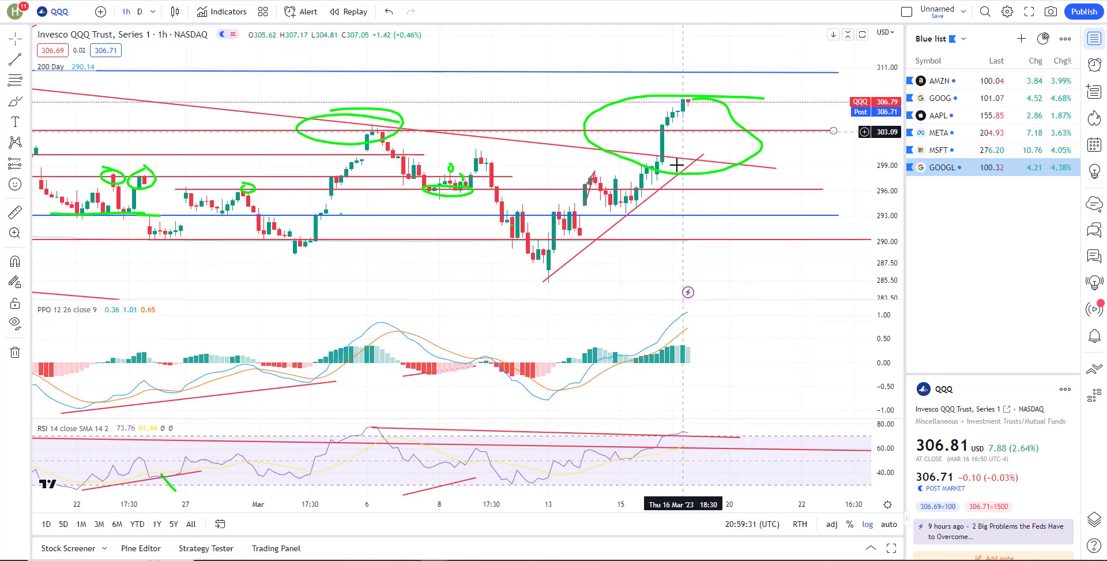
scroll(717, 181, down, 2)
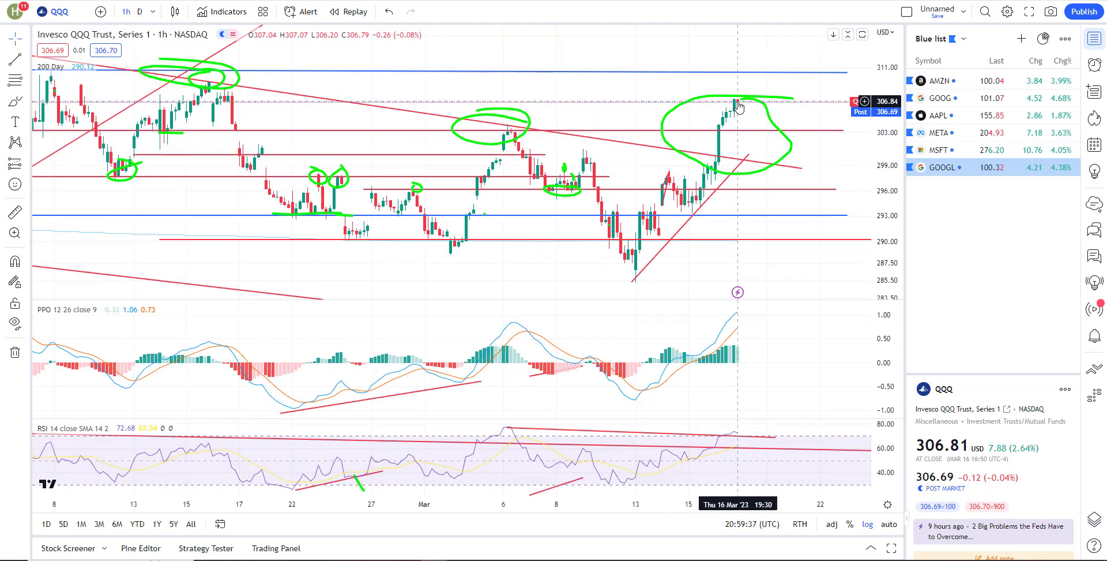
scroll(744, 113, down, 2)
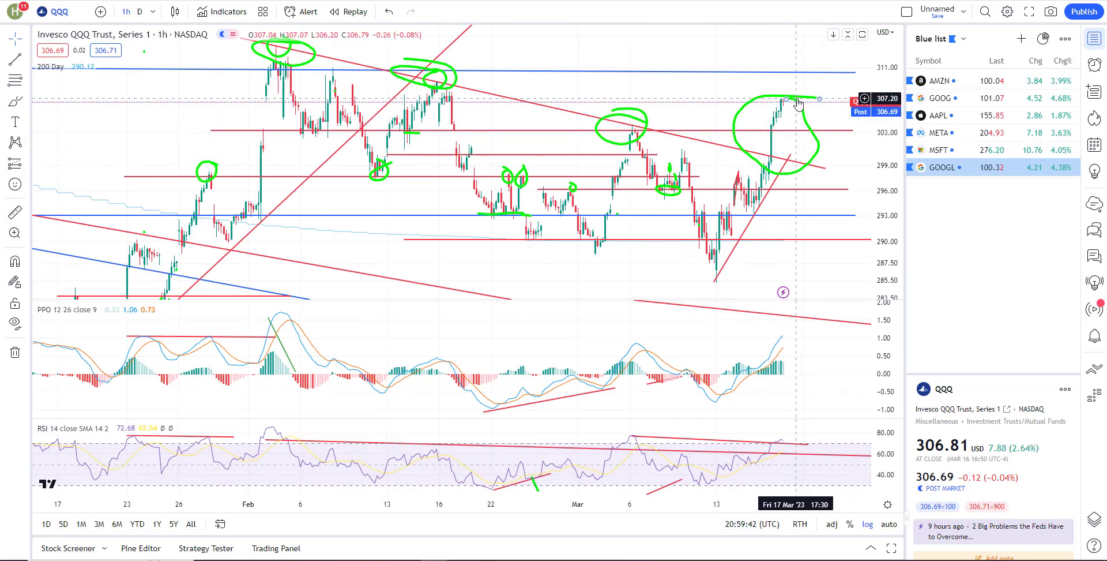
scroll(745, 341, up, 2)
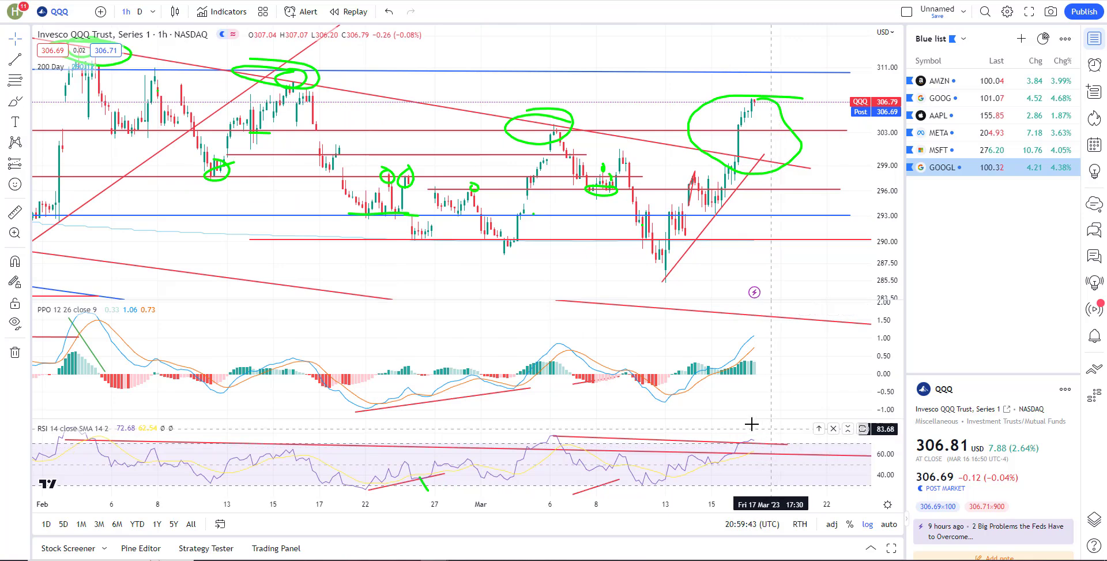
click(12, 61)
click(560, 340)
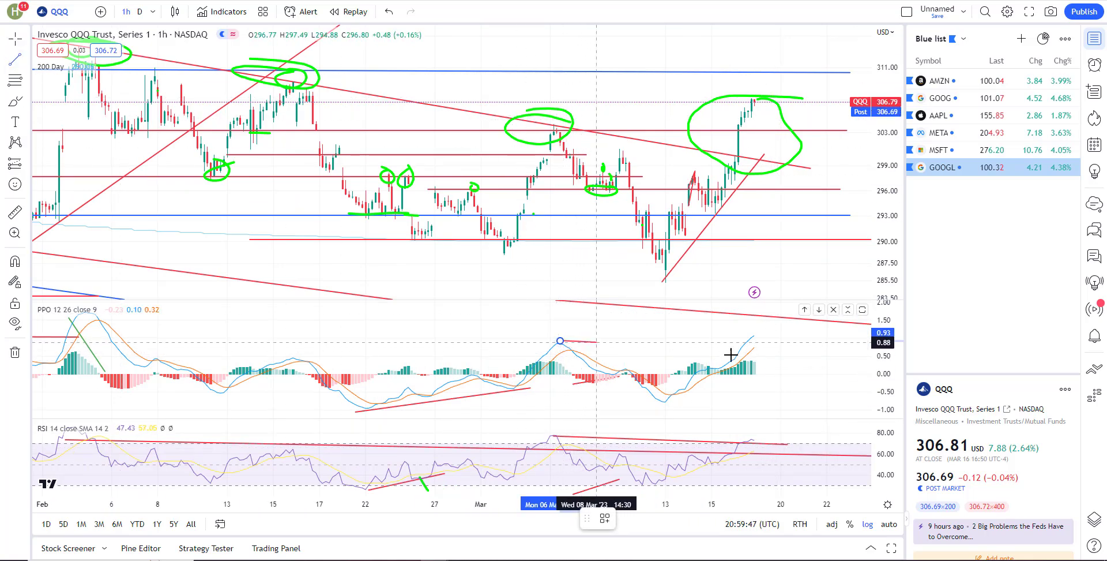
click(791, 378)
click(779, 334)
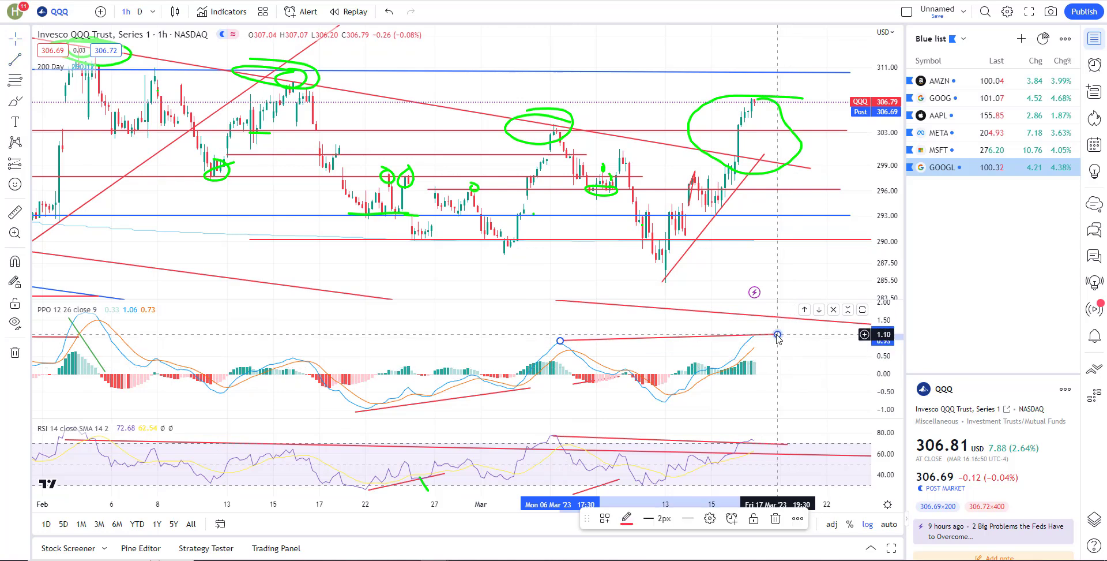
click(557, 336)
drag(564, 337, 541, 344)
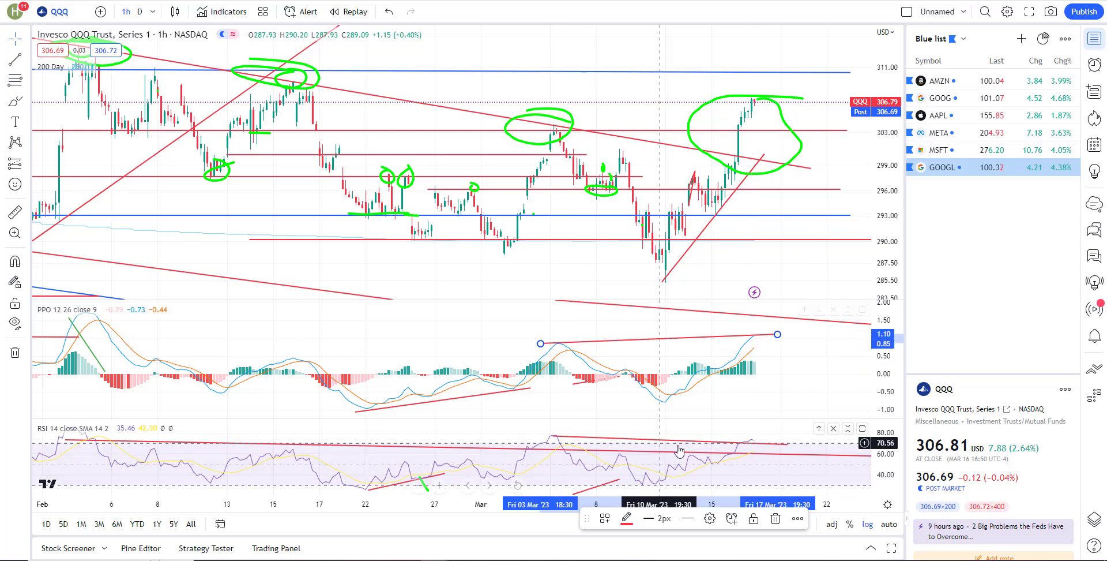
Step: Raise the later end of the March RSI trend line to about 73.8 and delete the long descending RSI line starting in February
drag(787, 444, 784, 439)
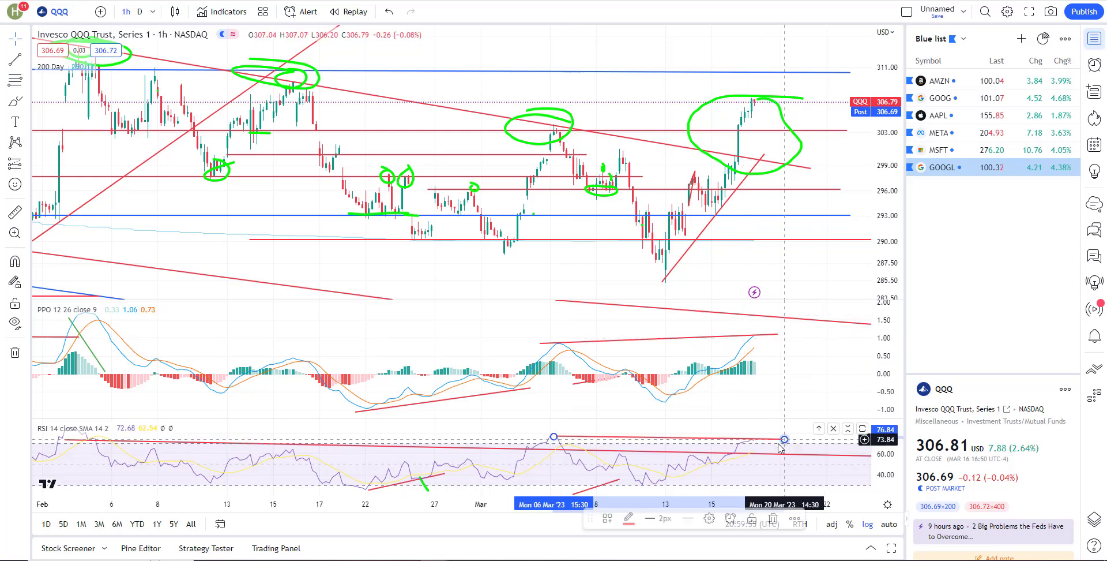
double_click(769, 446)
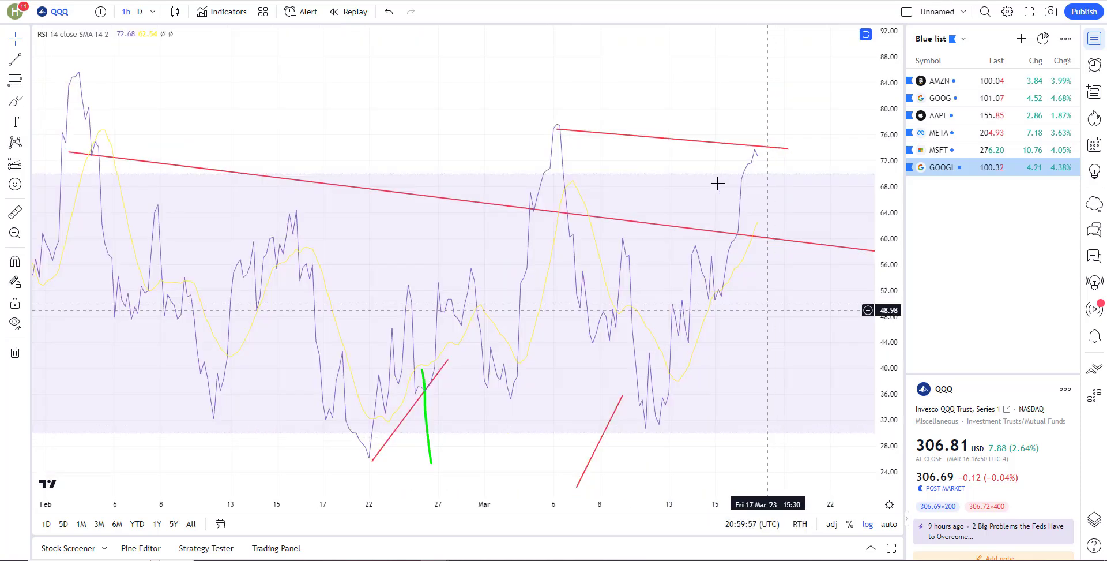
click(772, 242)
key(Delete)
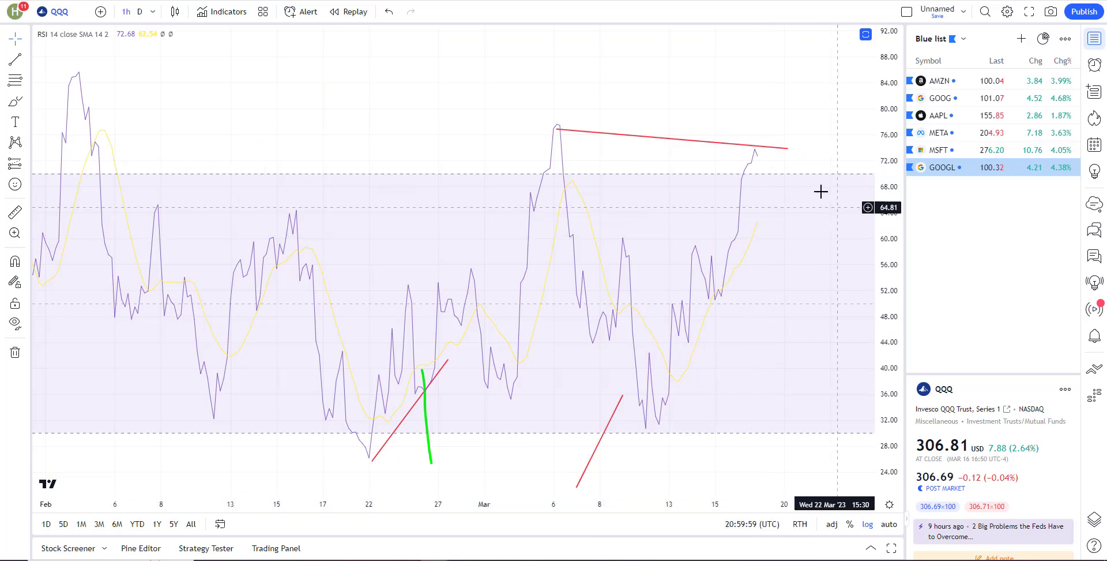
Step: Extend the March RSI trend line from about 78 on 3 March to 73.08 on 20 March, and restore all chart panes
click(797, 153)
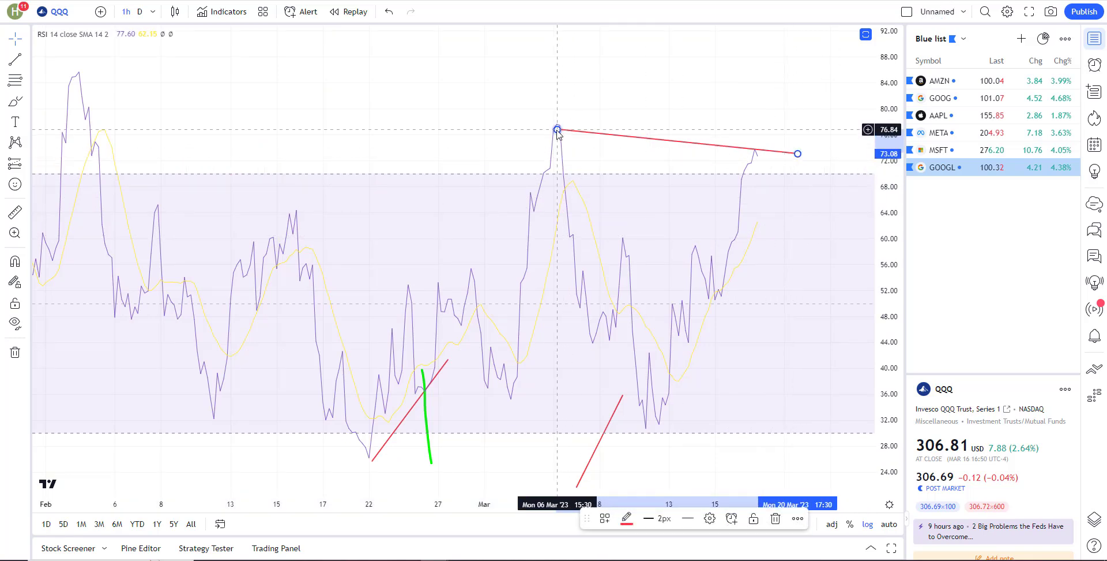
drag(556, 127, 537, 120)
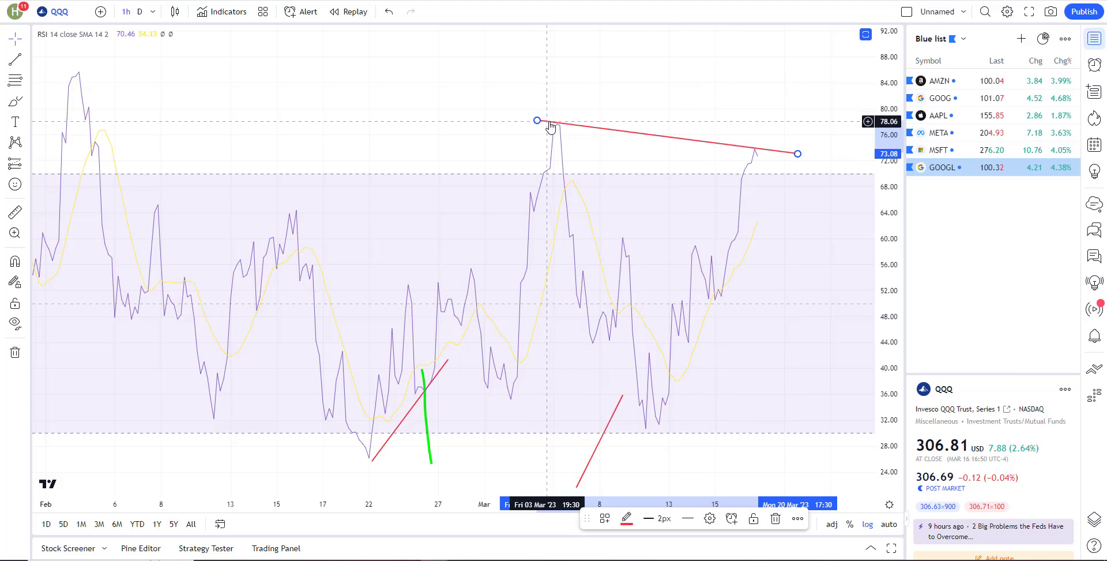
double_click(825, 114)
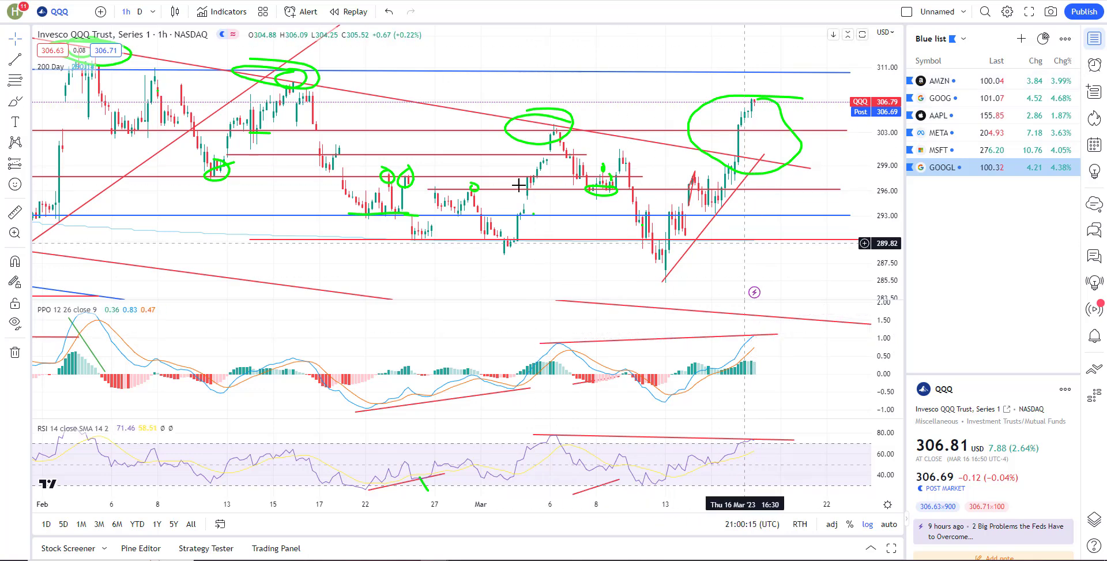
Step: Switch the chart from QQQ to the E-mini Nasdaq-100 continuous futures, NQ1!
scroll(137, 77, down, 2)
scroll(444, 143, down, 2)
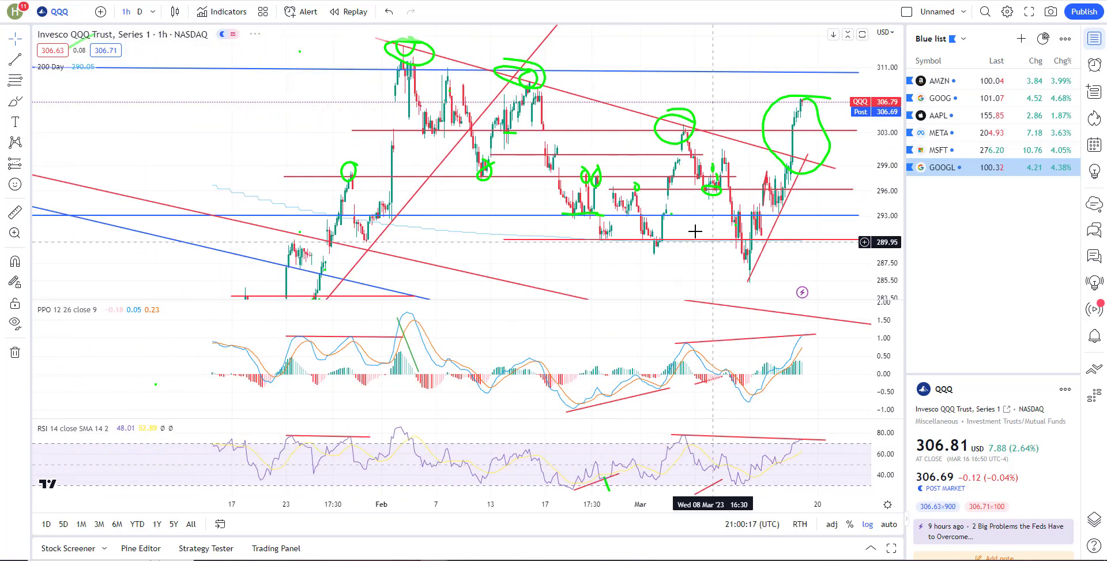
scroll(443, 142, up, 1)
click(79, 13)
text(NQ)
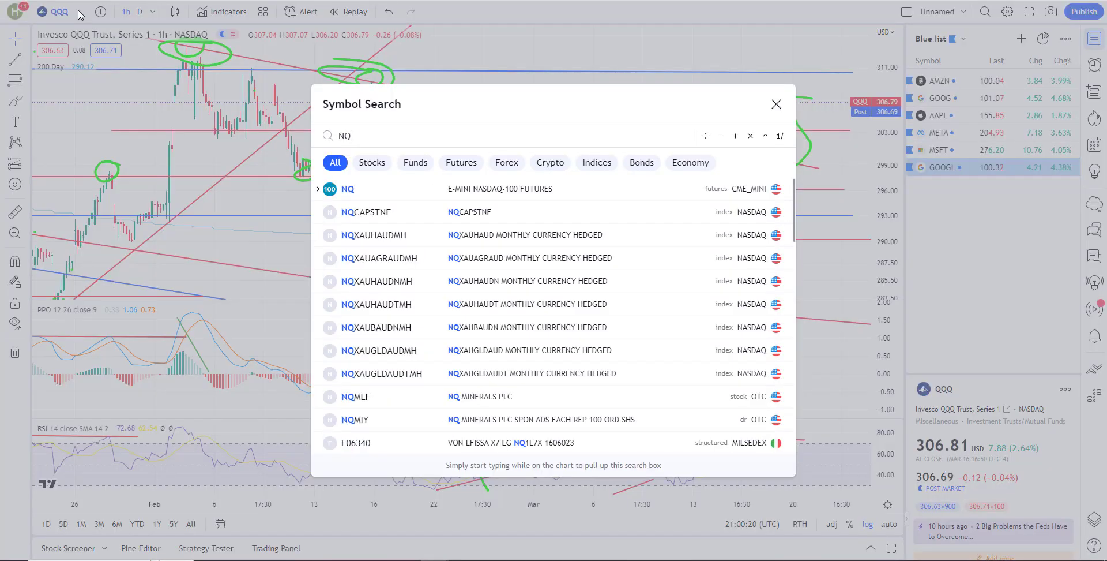
key(Down)
key(Return)
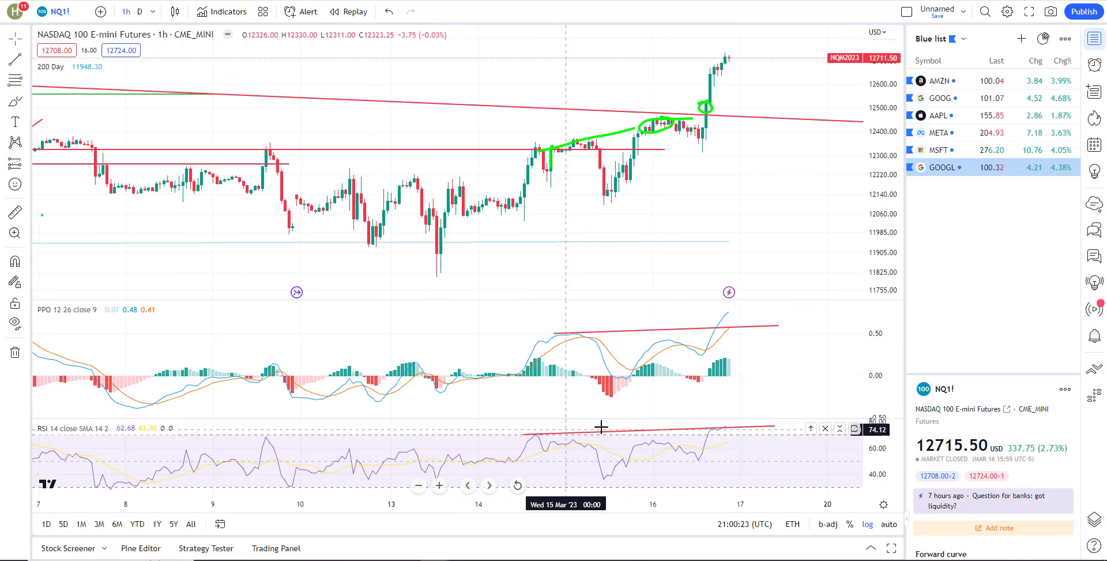
Step: Circle the 16 March breakout candles on the hourly chart with the green brush and delete the new brush marks
click(692, 327)
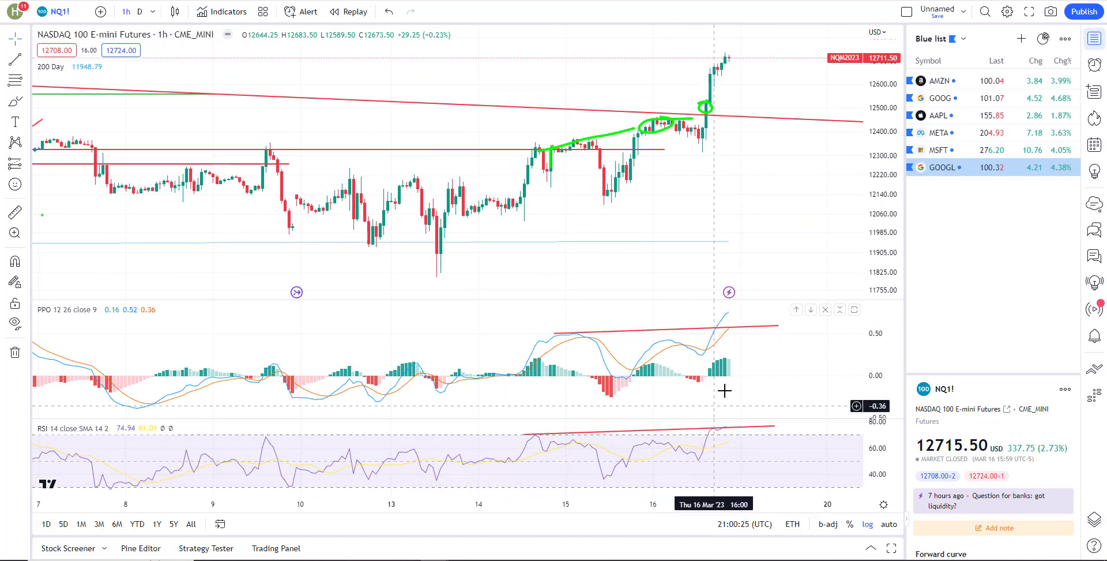
click(775, 427)
scroll(573, 260, down, 3)
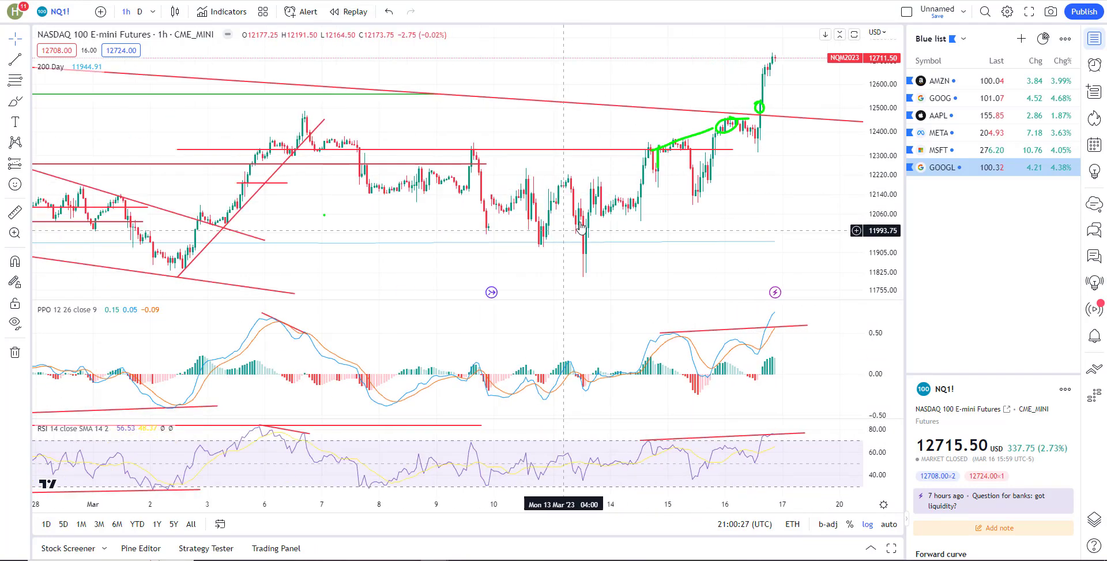
click(13, 102)
drag(755, 55, 805, 64)
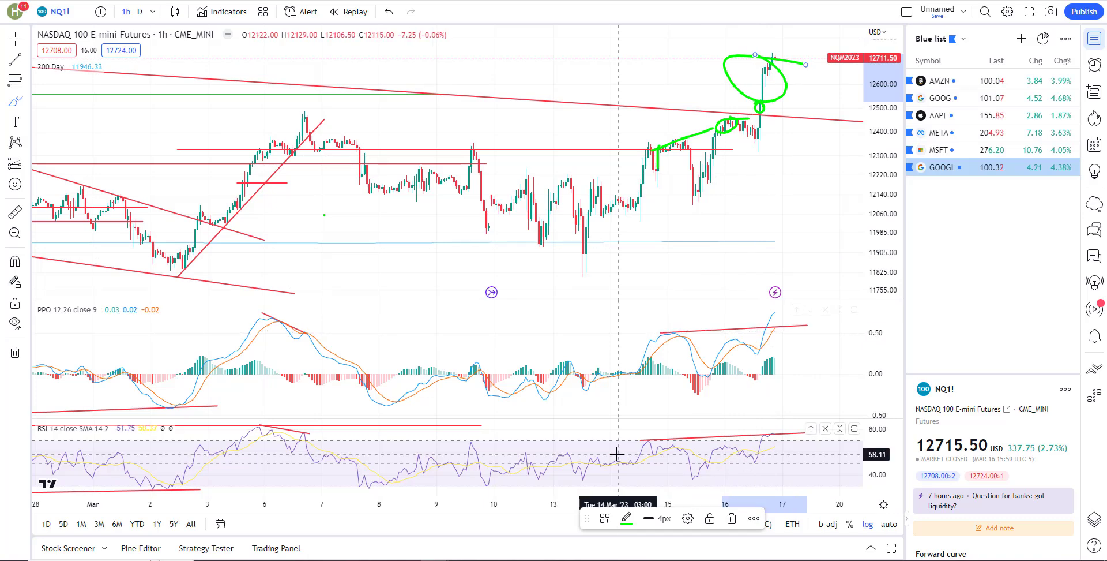
scroll(637, 474, down, 3)
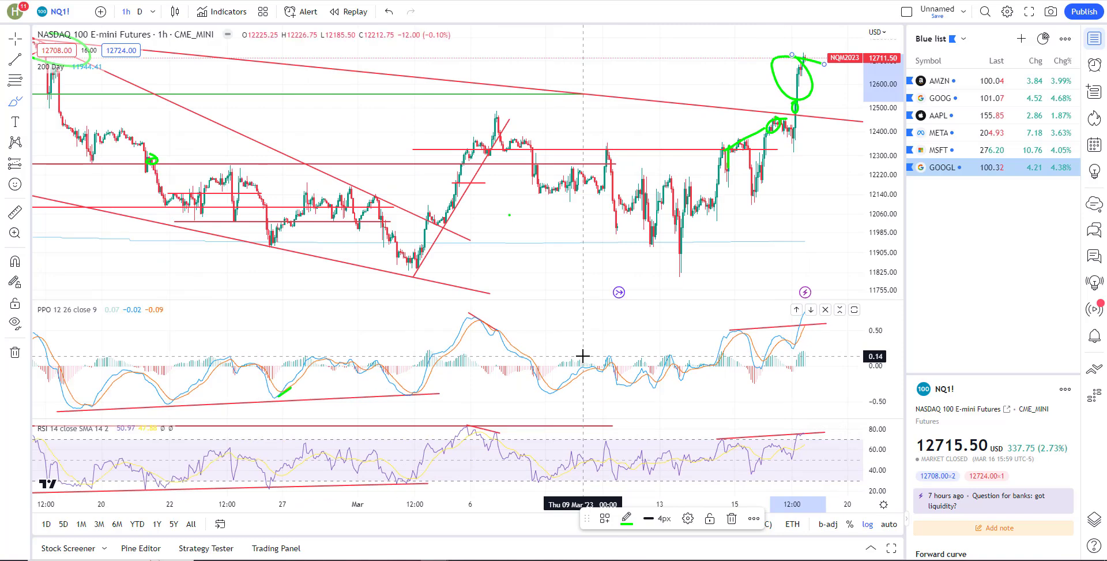
scroll(534, 272, up, 4)
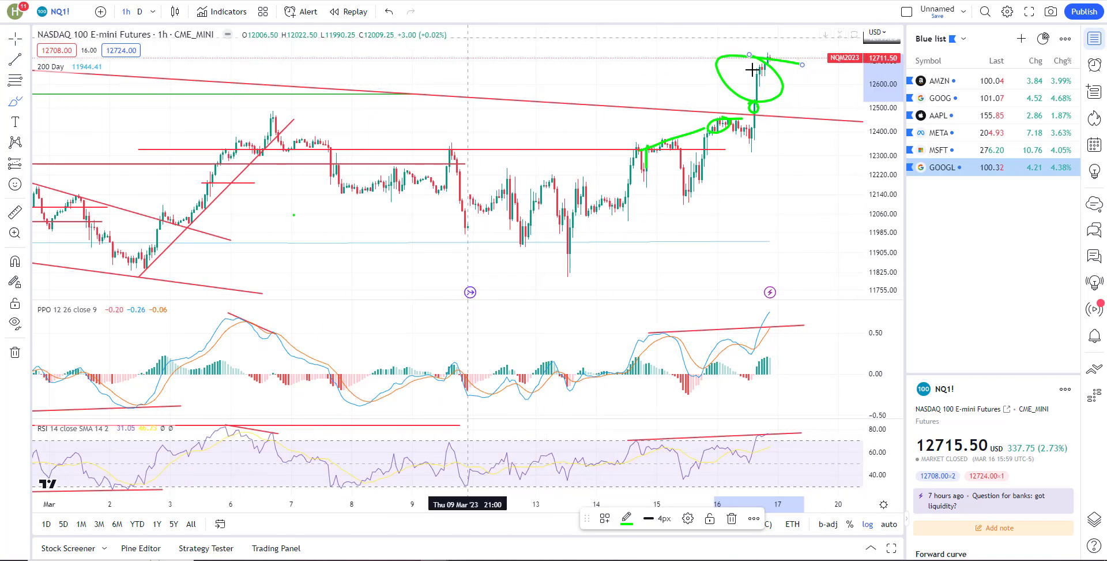
click(774, 95)
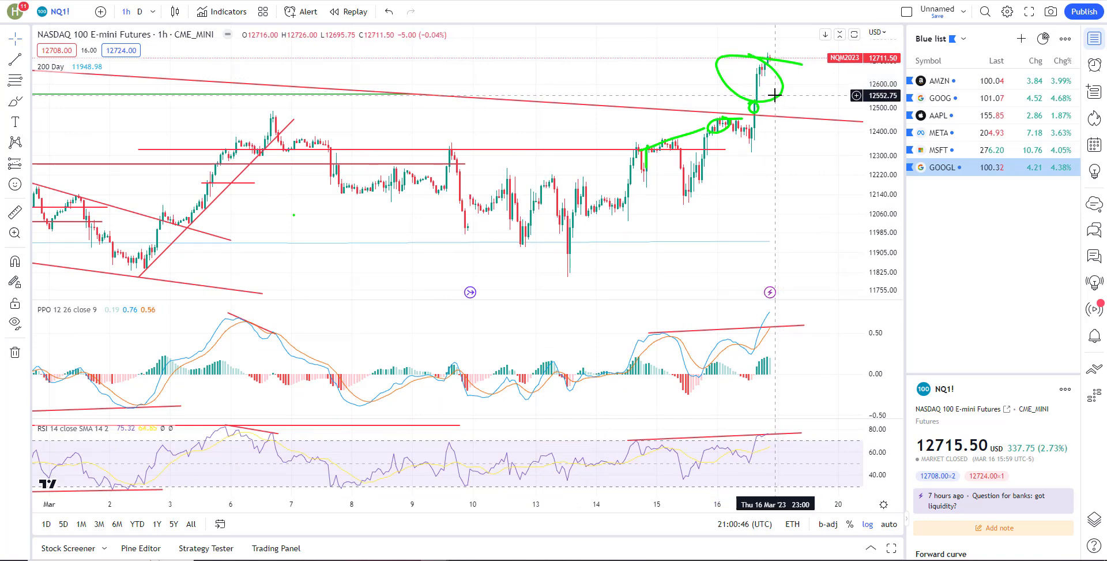
key(Delete)
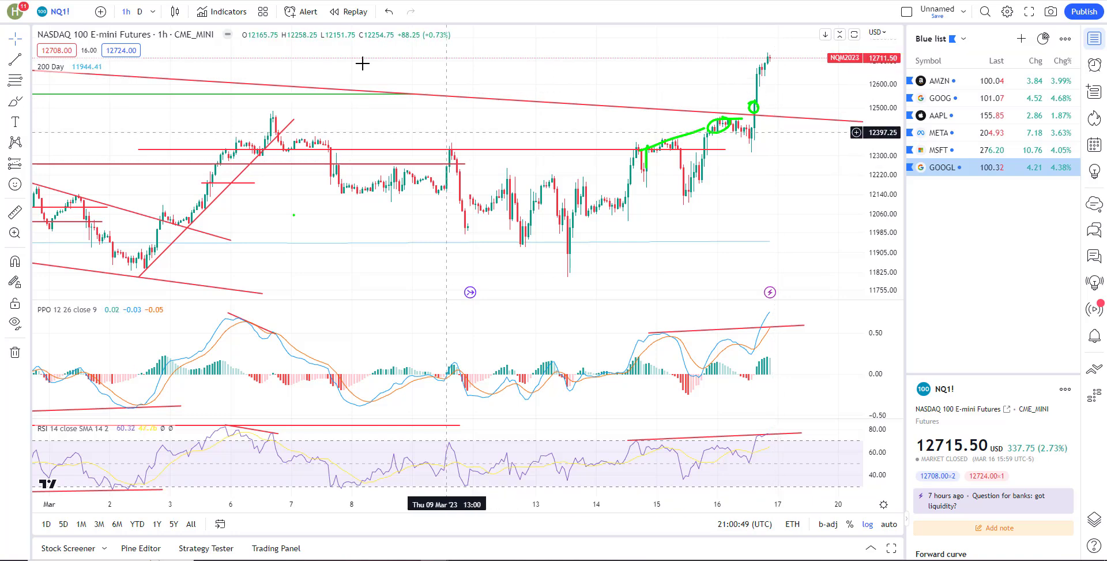
Step: Switch NQ1! to the daily interval and circle the early-February price peak with the green brush
click(141, 12)
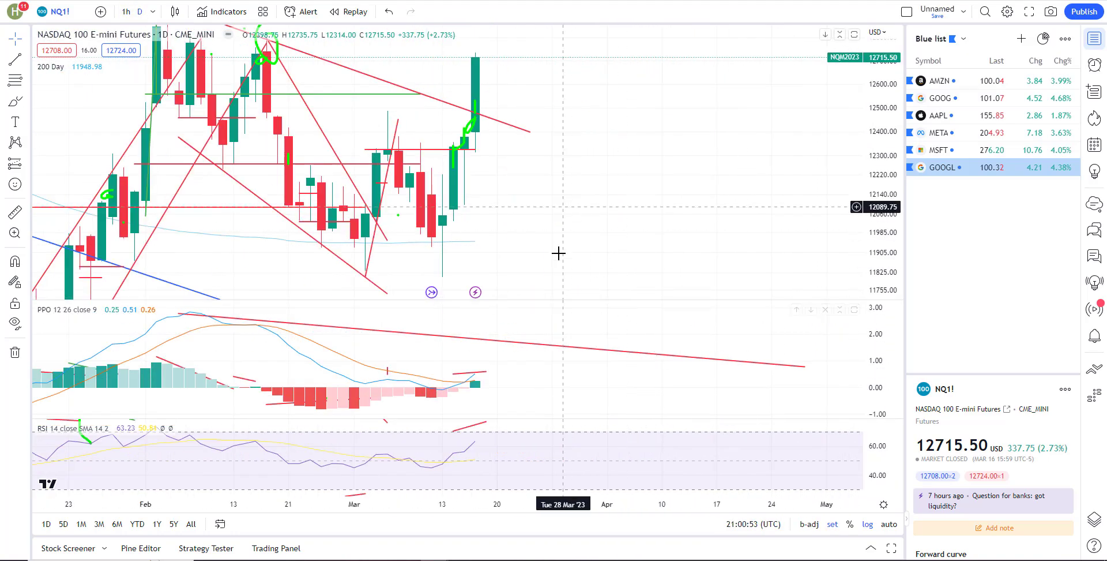
click(881, 528)
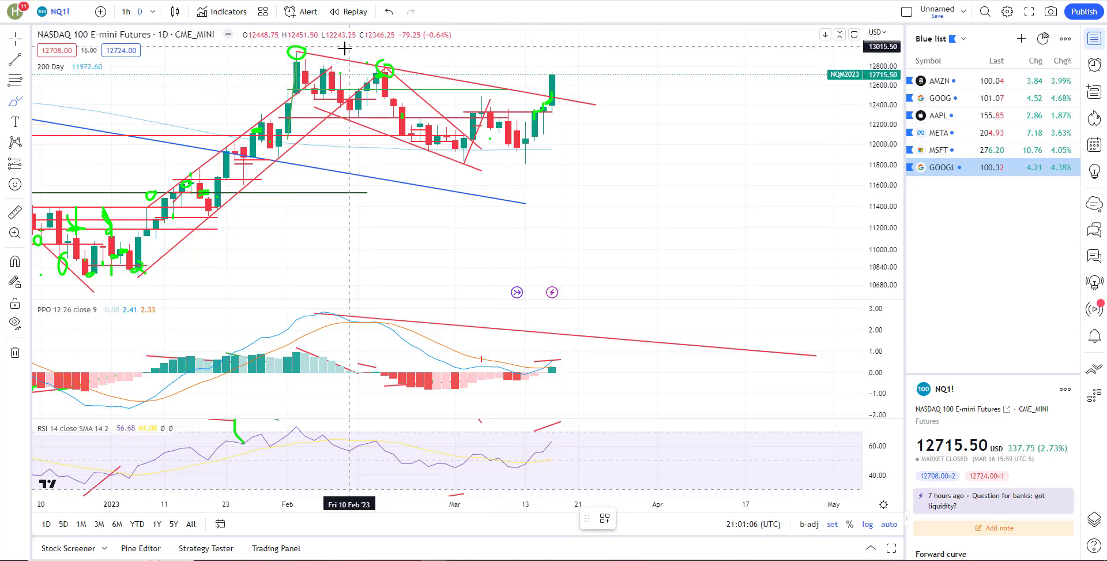
click(314, 47)
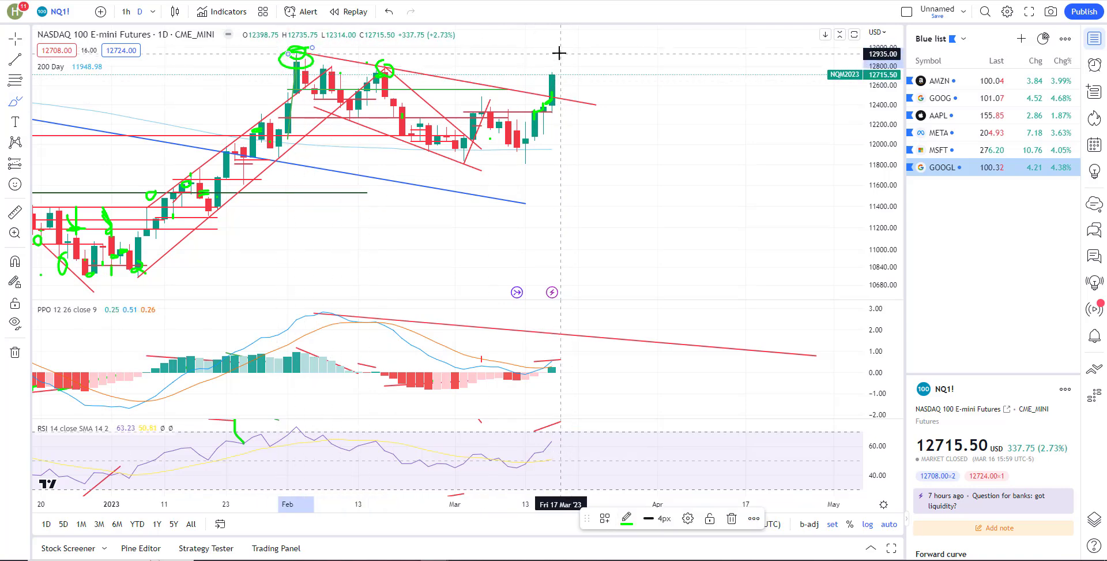
Step: Brush a green oval at about 13,000 above the latest daily candle
scroll(697, 42, down, 4)
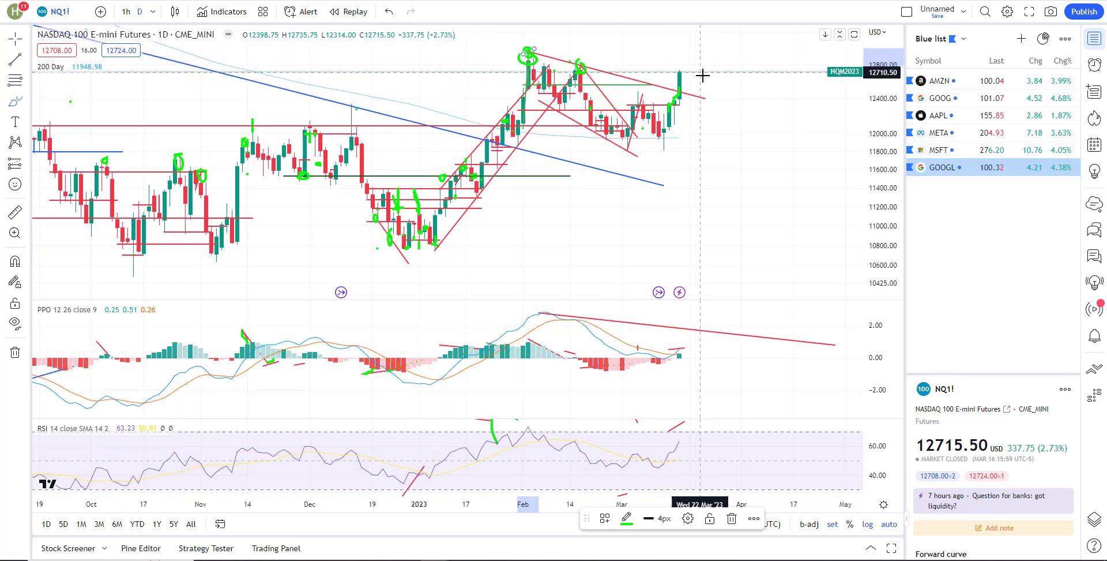
scroll(740, 91, up, 2)
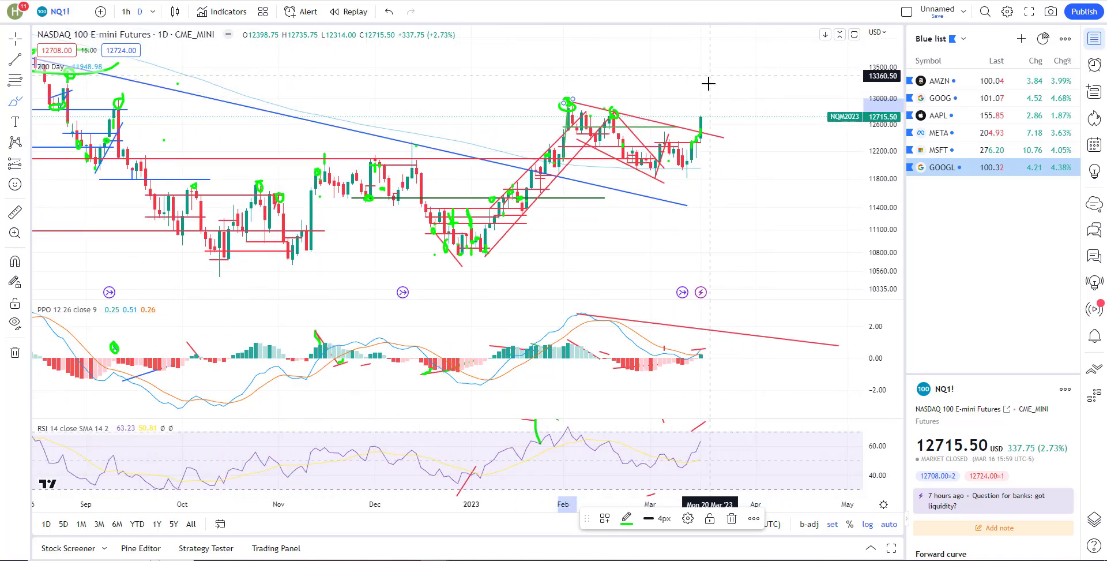
drag(718, 91, 711, 93)
scroll(712, 115, up, 2)
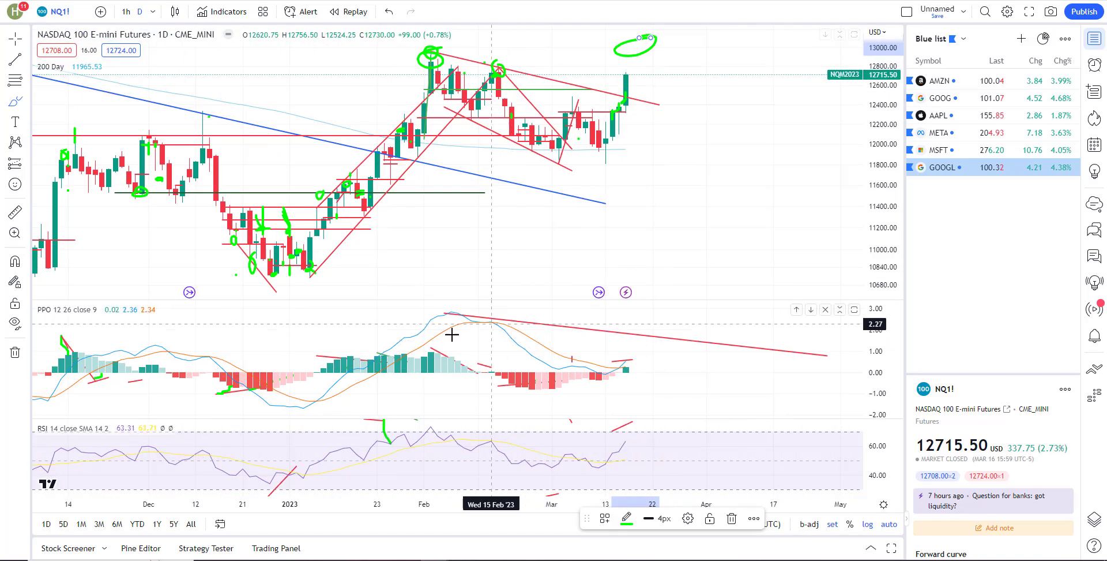
Step: Adjust the long descending PPO trend line to run from 3.03 on 2 February to 0.38 on 12 April
click(815, 390)
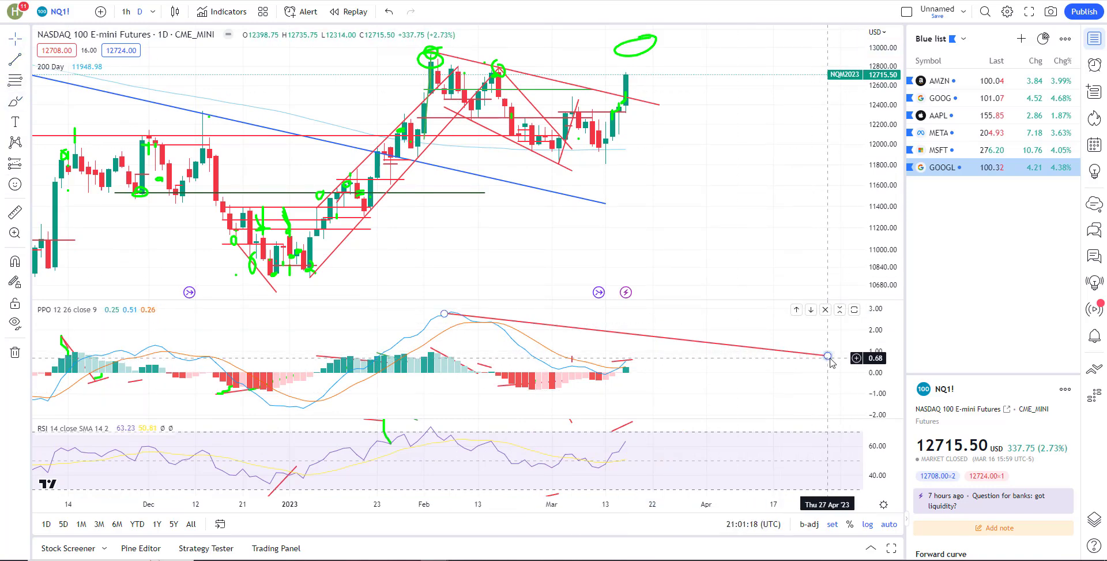
drag(828, 356, 753, 364)
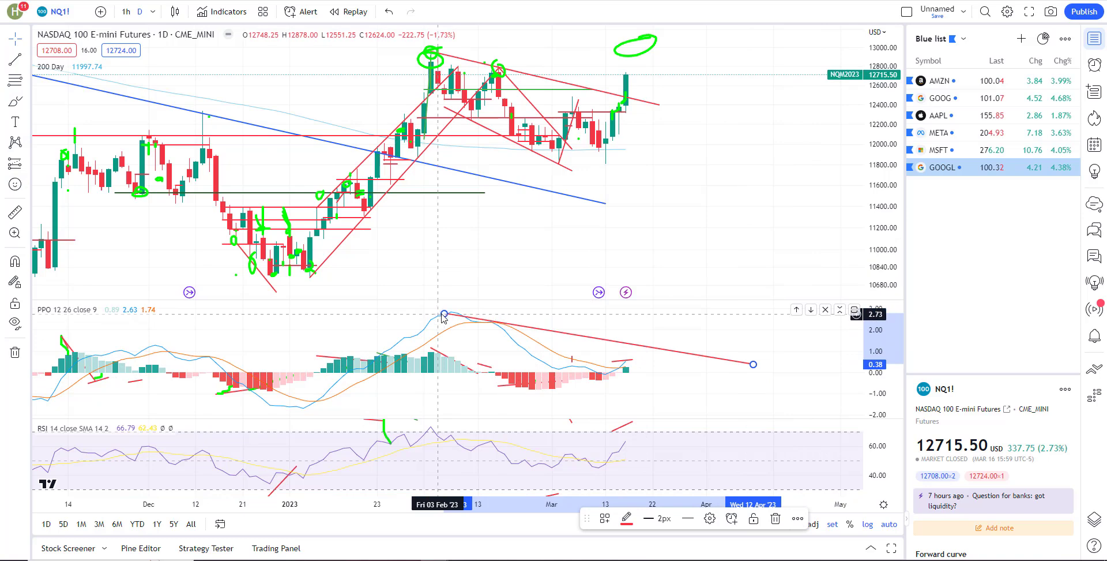
drag(442, 314, 431, 308)
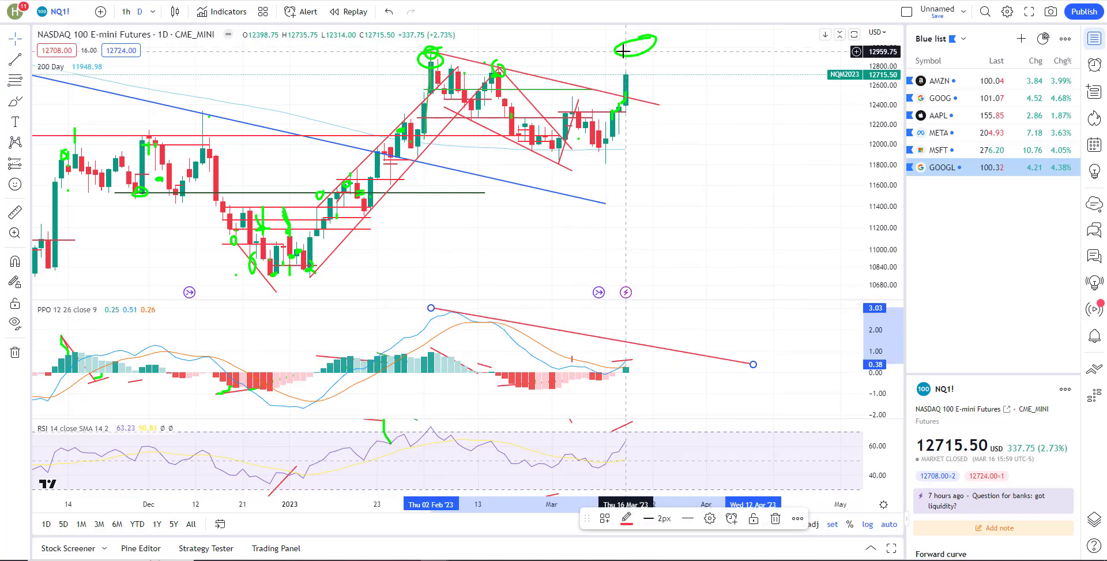
Step: Draw a descending RSI trend line from 74.20 on 2 February to 56.33 on 25 April
click(555, 477)
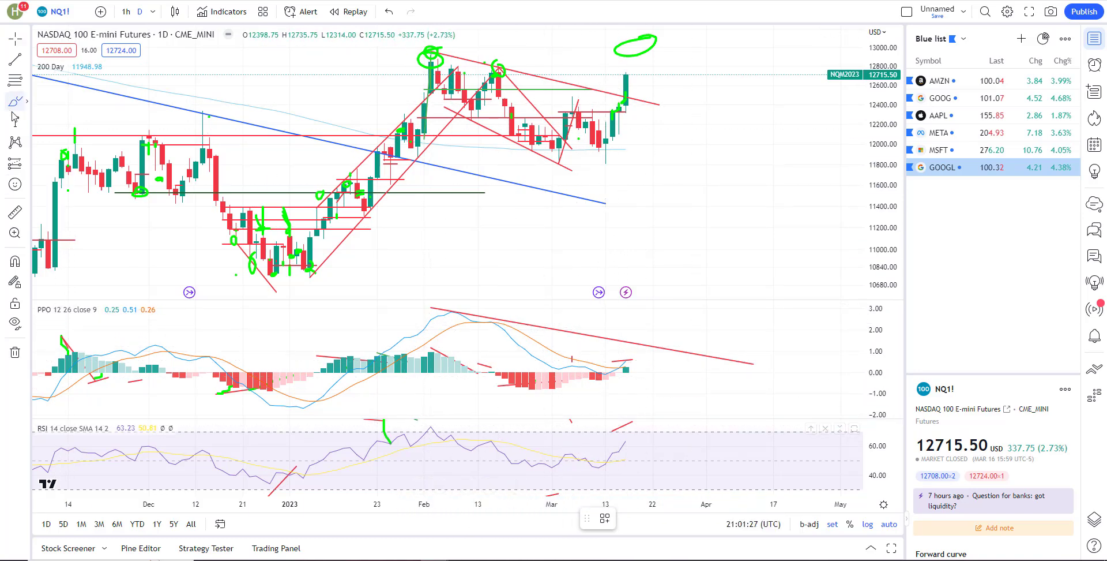
click(10, 68)
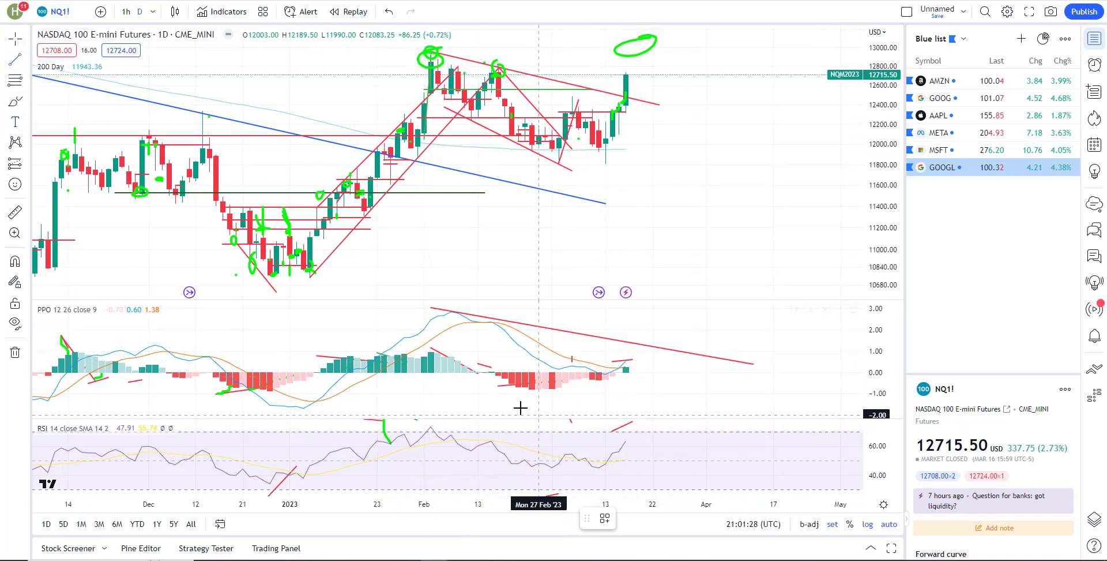
click(431, 426)
click(814, 451)
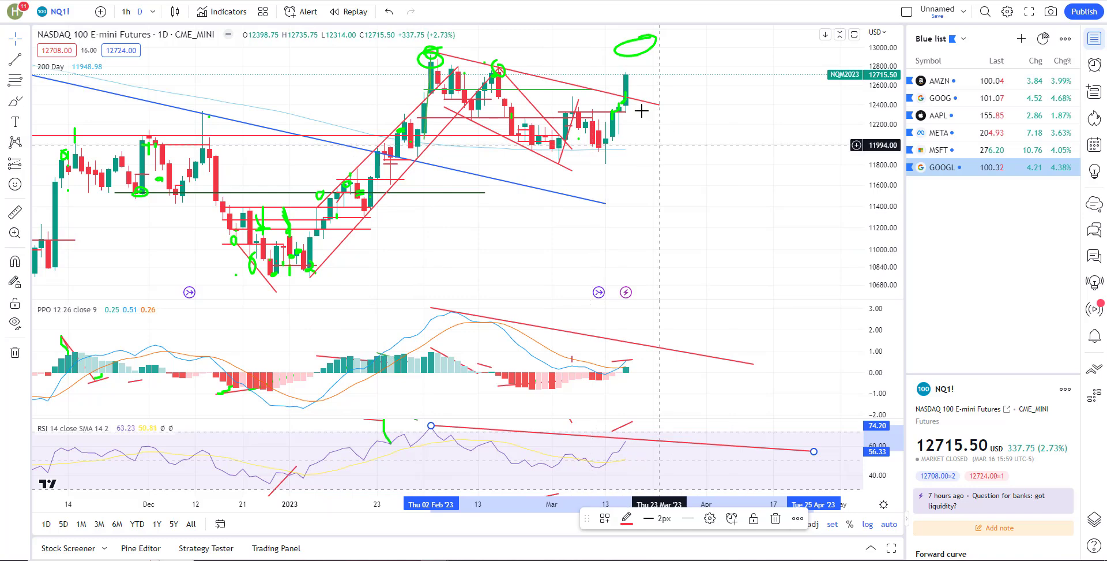
Step: Highlight the early-March rally candles with the green brush and sketch an upward projection from them to about 12,940
scroll(761, 357, down, 2)
scroll(514, 271, up, 3)
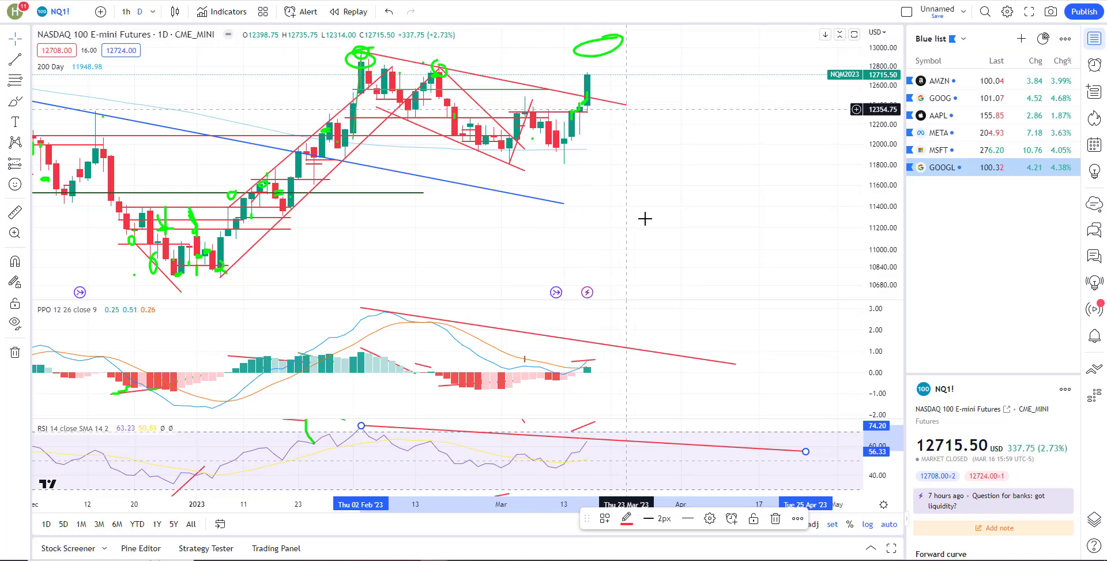
scroll(648, 218, up, 2)
scroll(656, 172, up, 2)
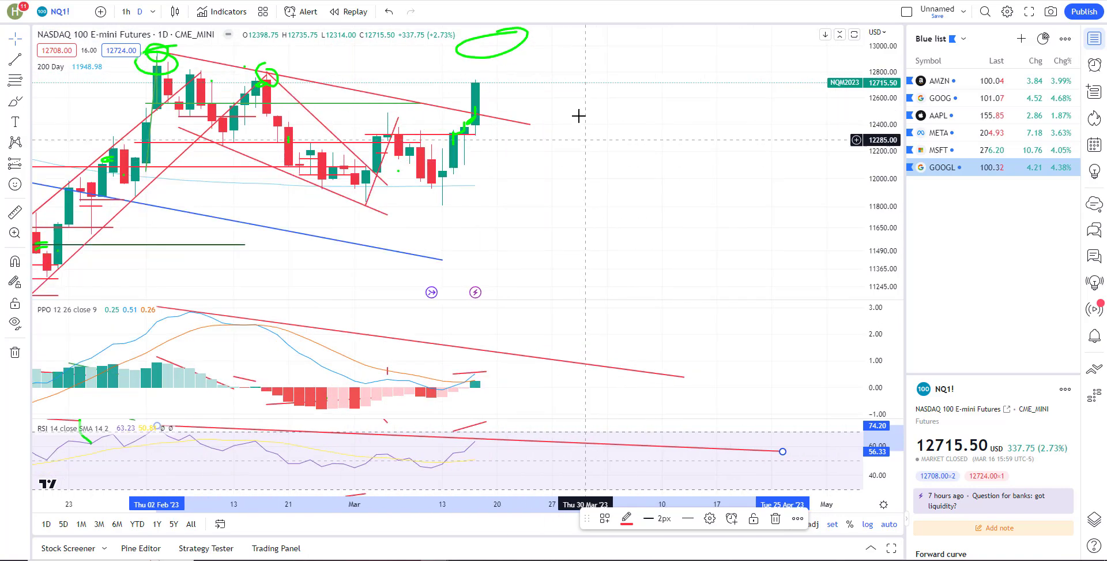
click(507, 81)
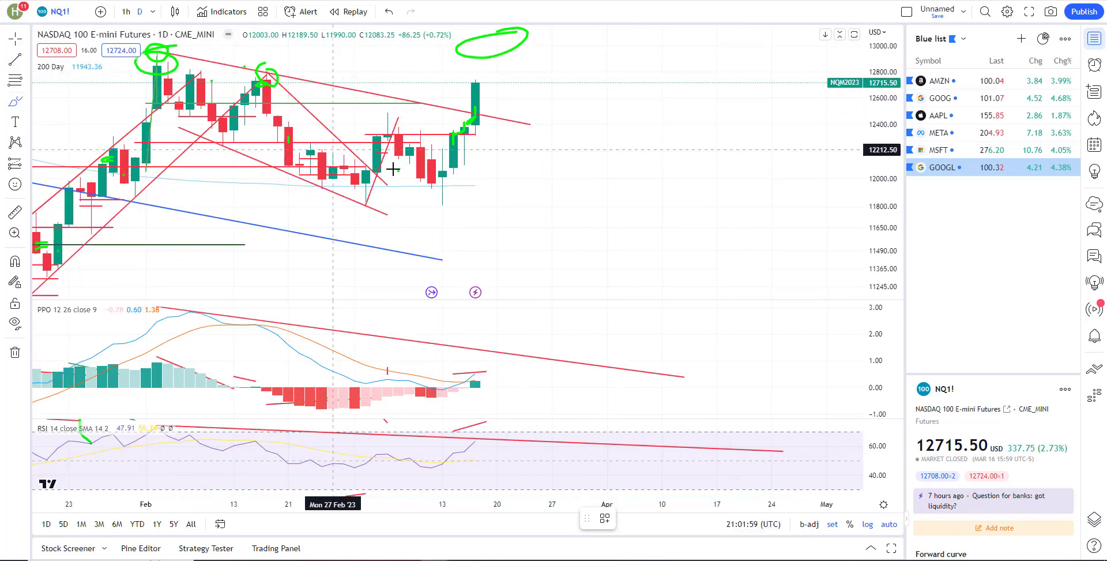
scroll(487, 126, down, 2)
drag(462, 141, 493, 54)
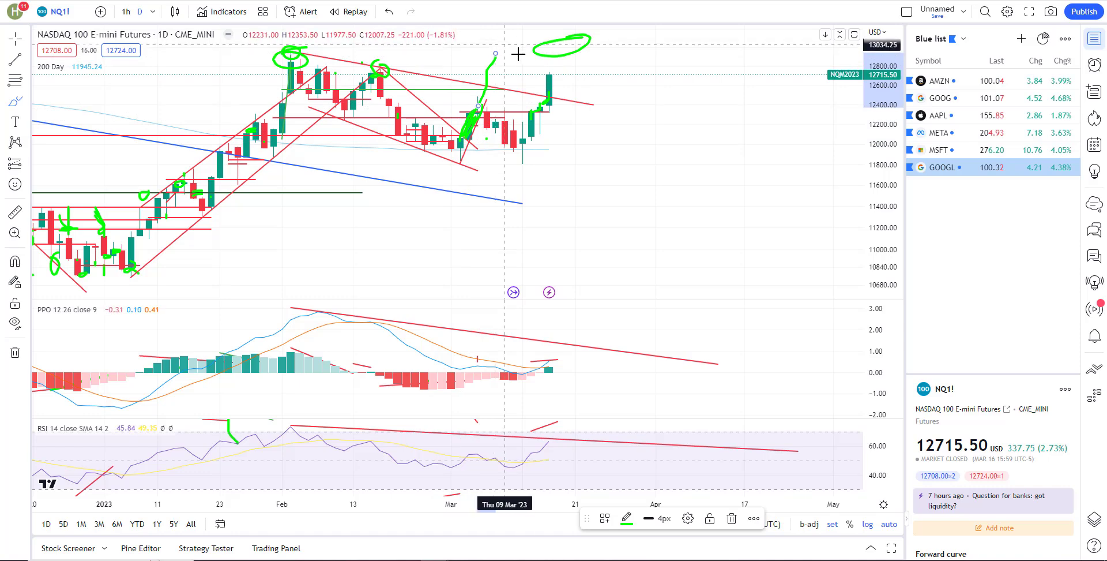
Step: Delete the brushed upward projection, keeping the highlight over the early-March rally candles
scroll(549, 131, up, 3)
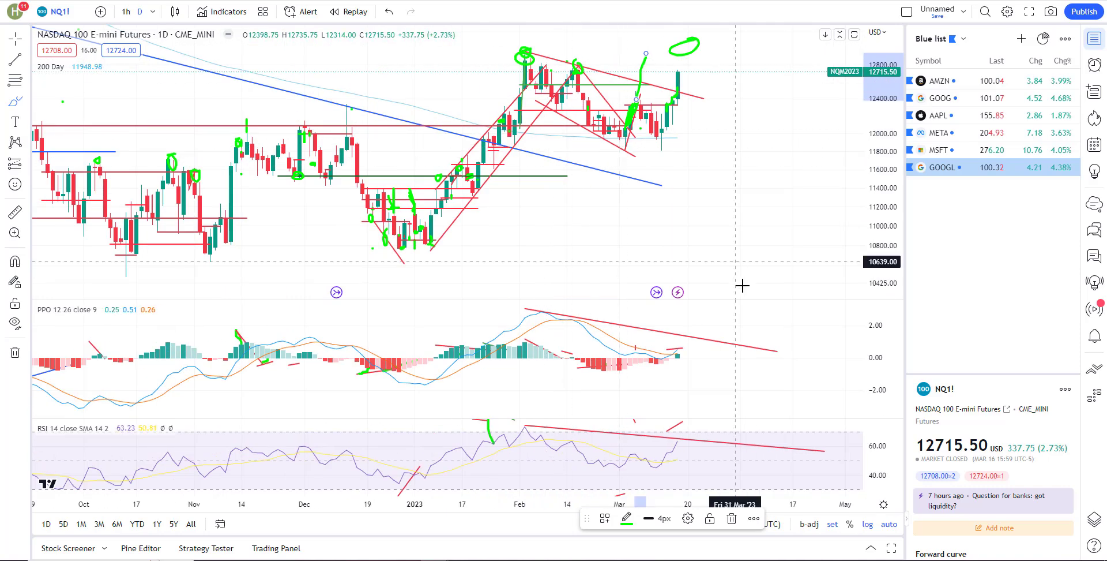
scroll(600, 235, up, 4)
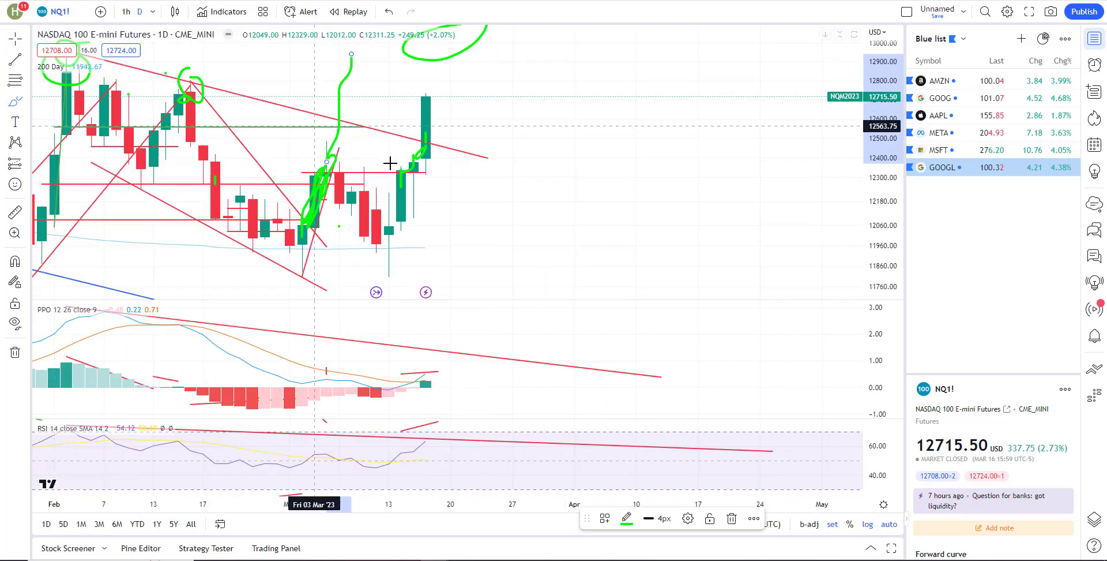
key(Delete)
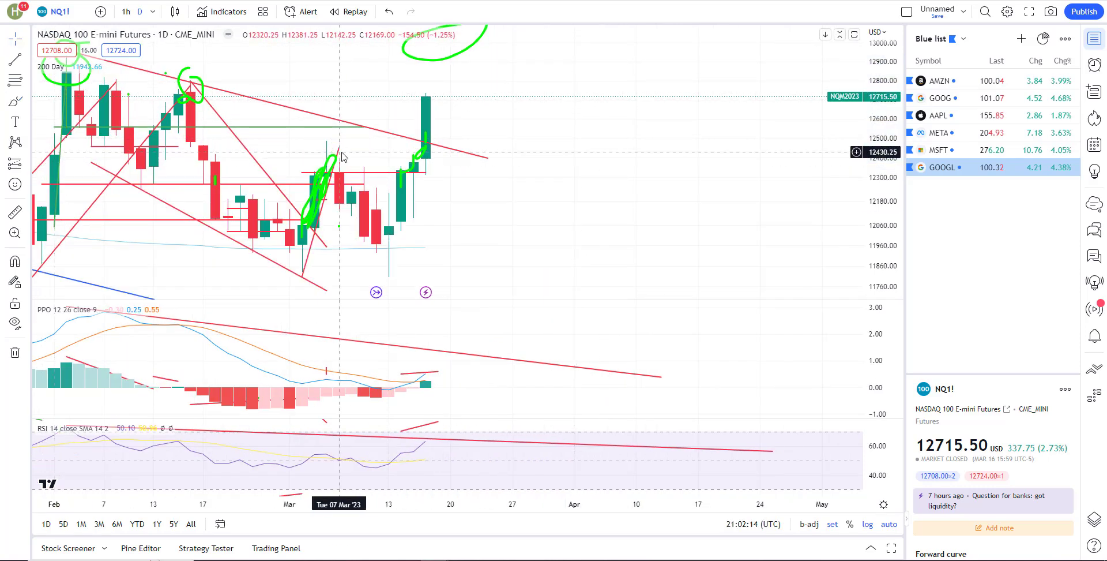
scroll(487, 205, down, 4)
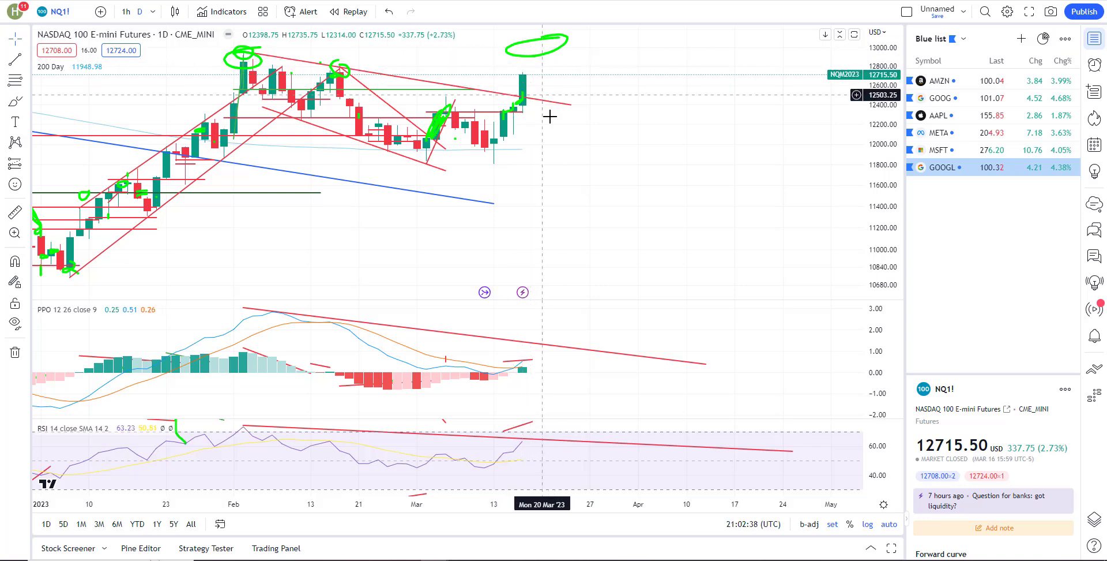
scroll(549, 223, down, 3)
click(67, 14)
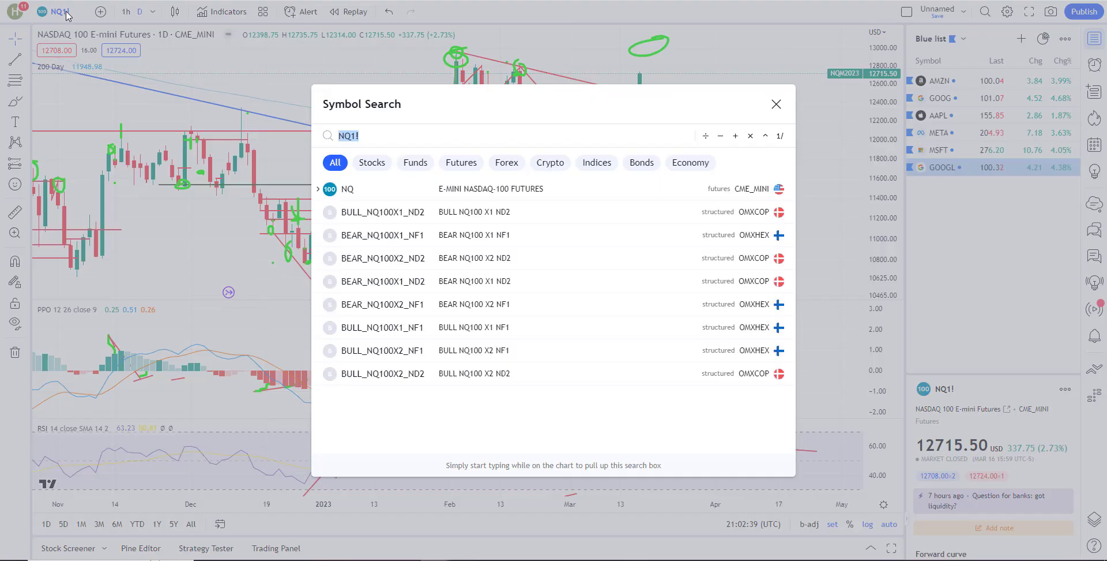
text(QQ)
key(Return)
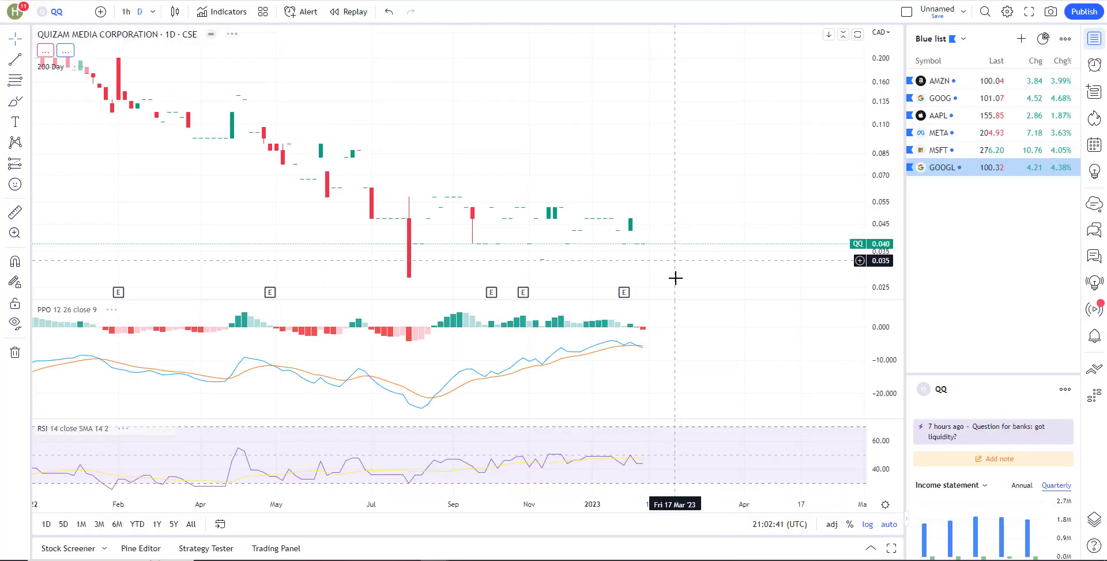
Step: Switch the chart to QQQ and lower the later end of the descending PPO trend line to -0.06 on 10 April
click(74, 13)
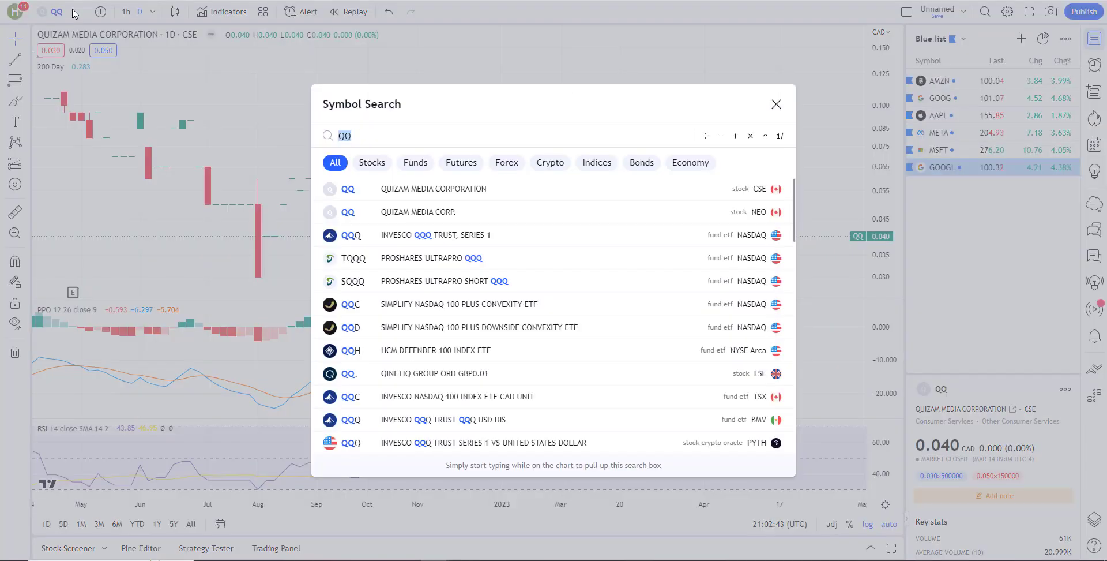
text(QQQ)
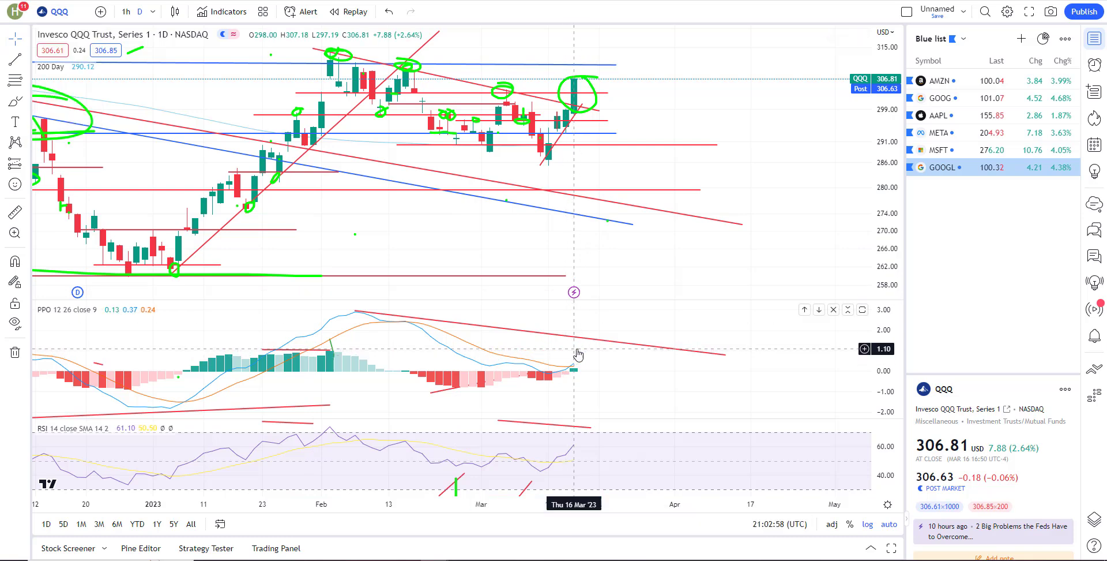
mouse_move(725, 354)
mouse_down()
mouse_move(709, 362)
mouse_move(711, 390)
mouse_up()
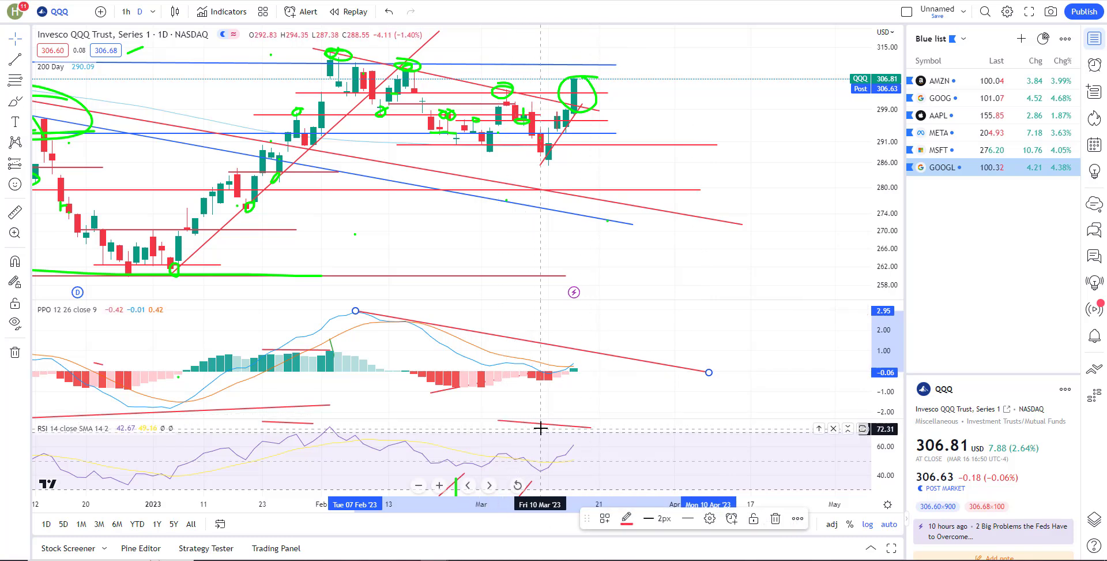
Step: Reposition the descending RSI trend line on the QQQ chart to run from 75.02 on 1 February to 55.83 on 5 April
mouse_move(553, 425)
mouse_down()
mouse_move(377, 431)
mouse_move(692, 452)
mouse_up()
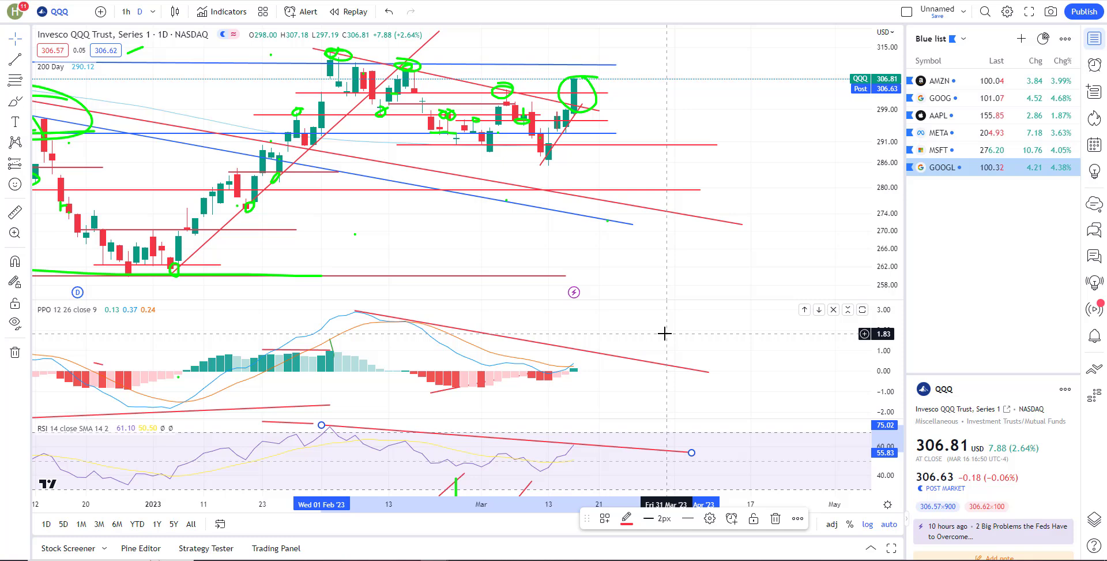
scroll(639, 173, down, 3)
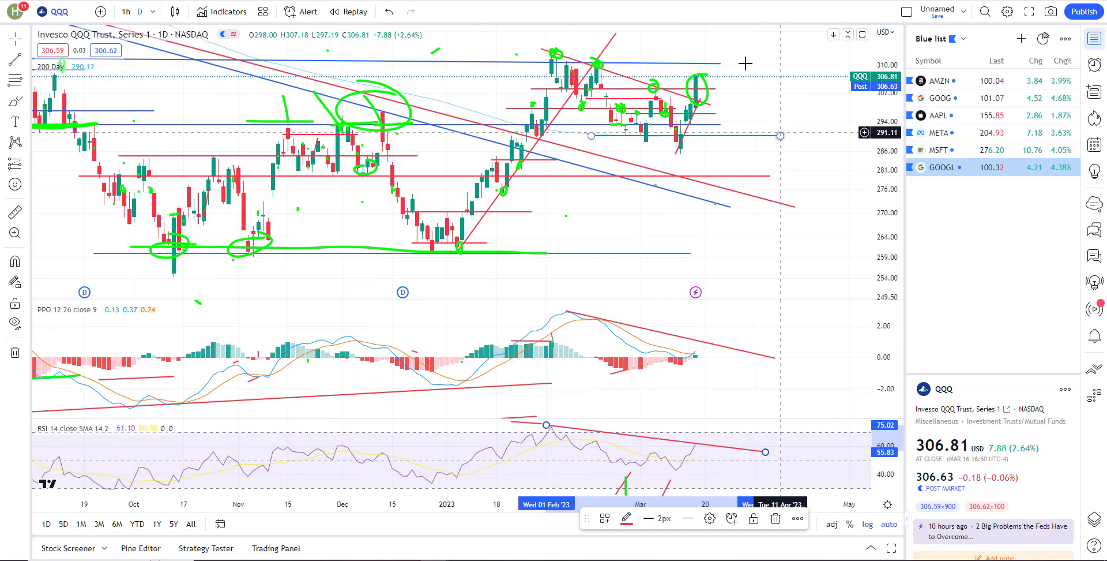
scroll(700, 131, up, 3)
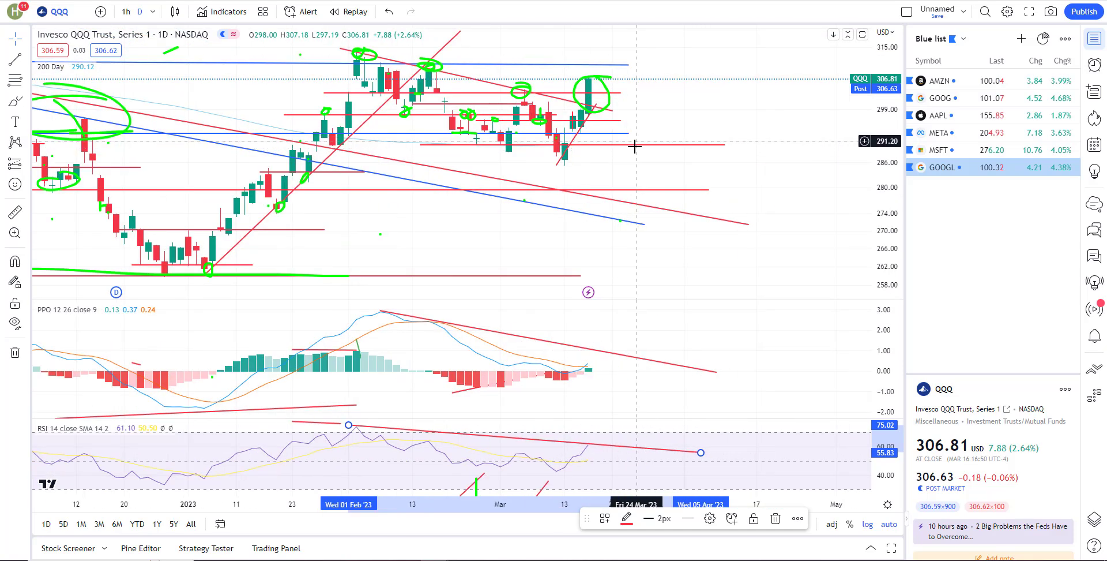
Step: Switch the daily chart to SPY, the SPDR S&P 500 ETF Trust
click(60, 11)
text(SPY)
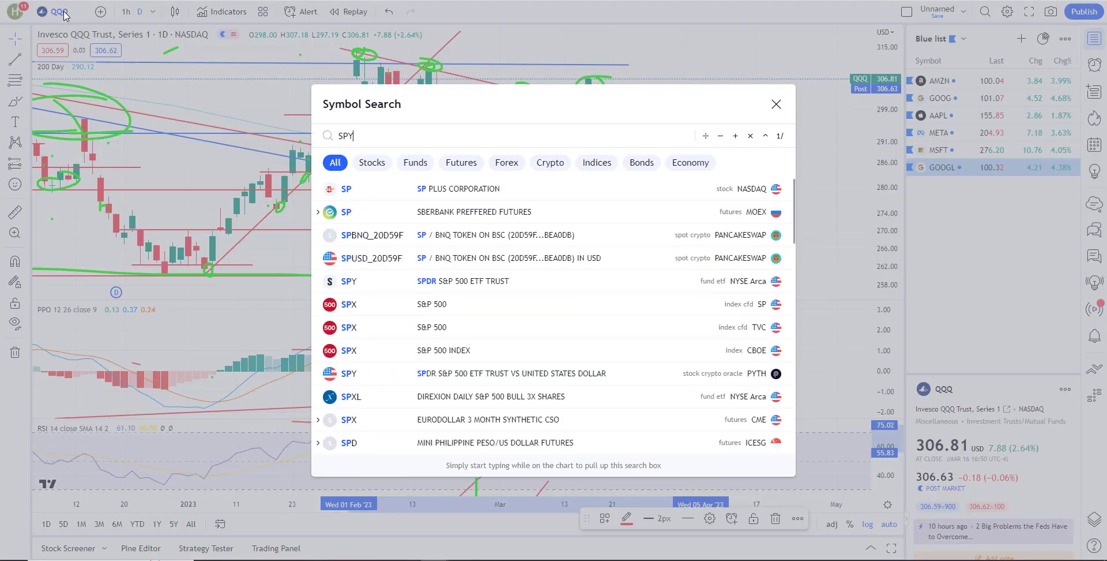
key(Return)
scroll(507, 228, up, 3)
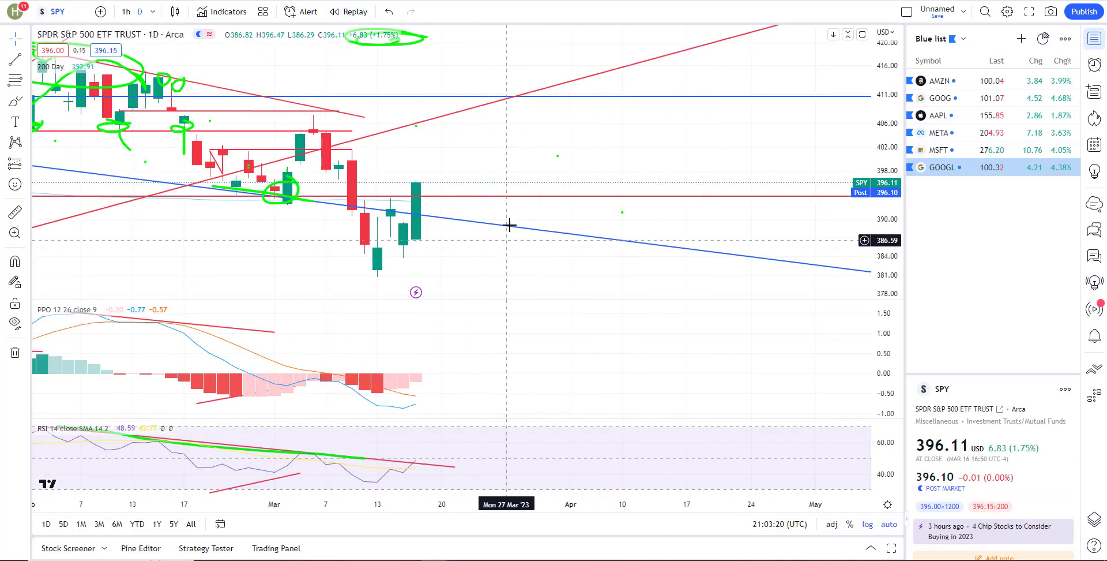
scroll(391, 213, down, 8)
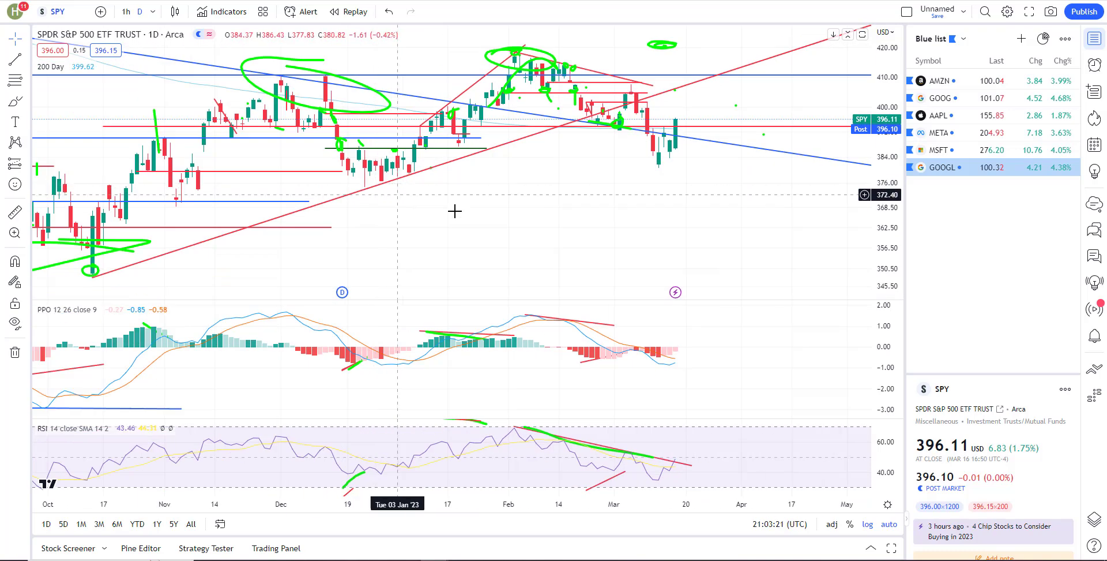
scroll(404, 254, down, 4)
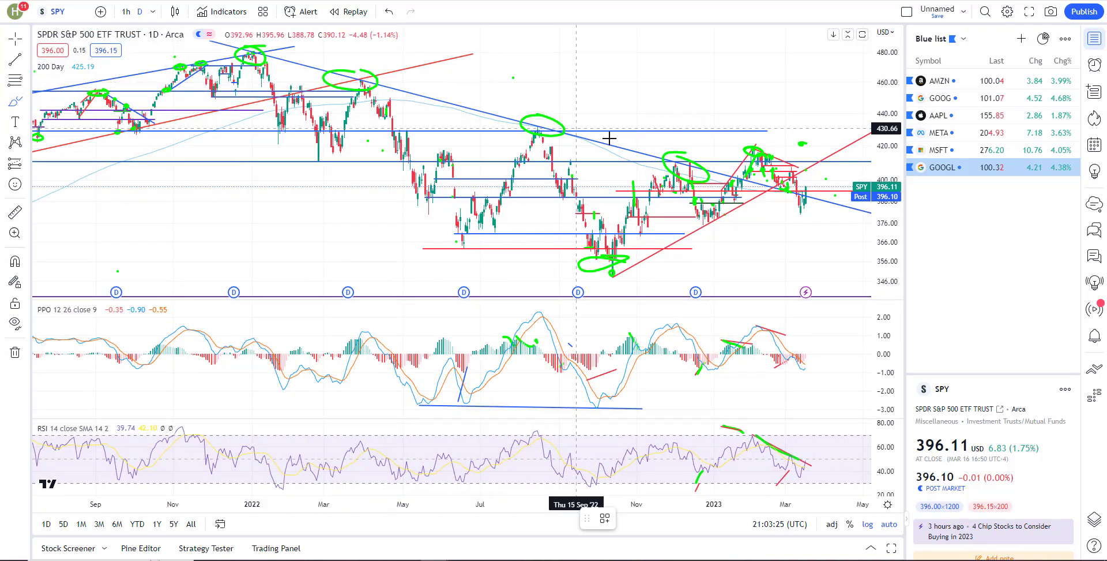
Step: Trace the March drop and rebound candles with the green brush and delete the stroke
scroll(697, 231, up, 5)
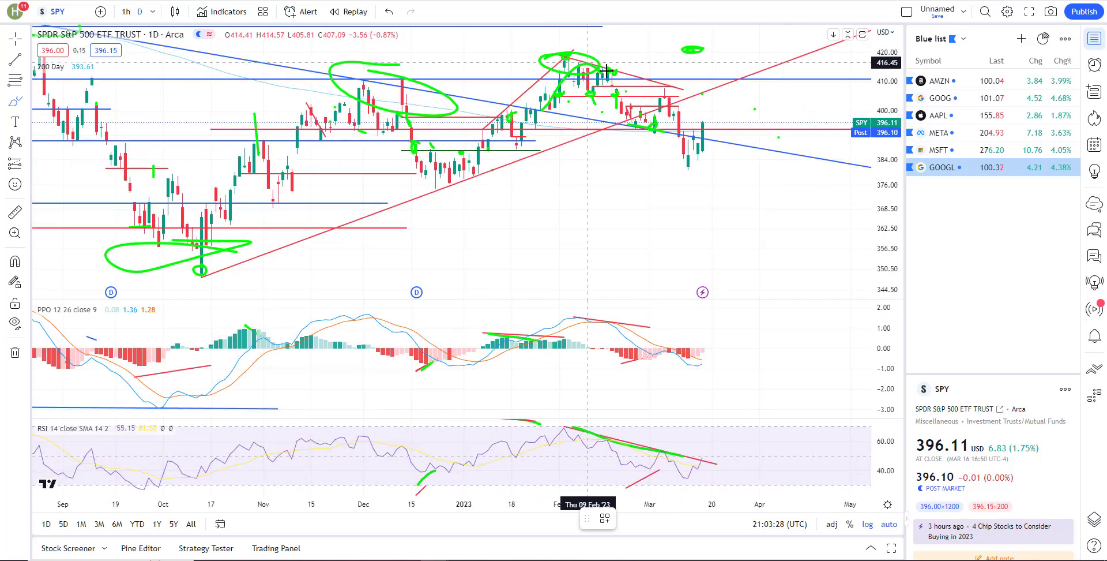
scroll(614, 162, up, 3)
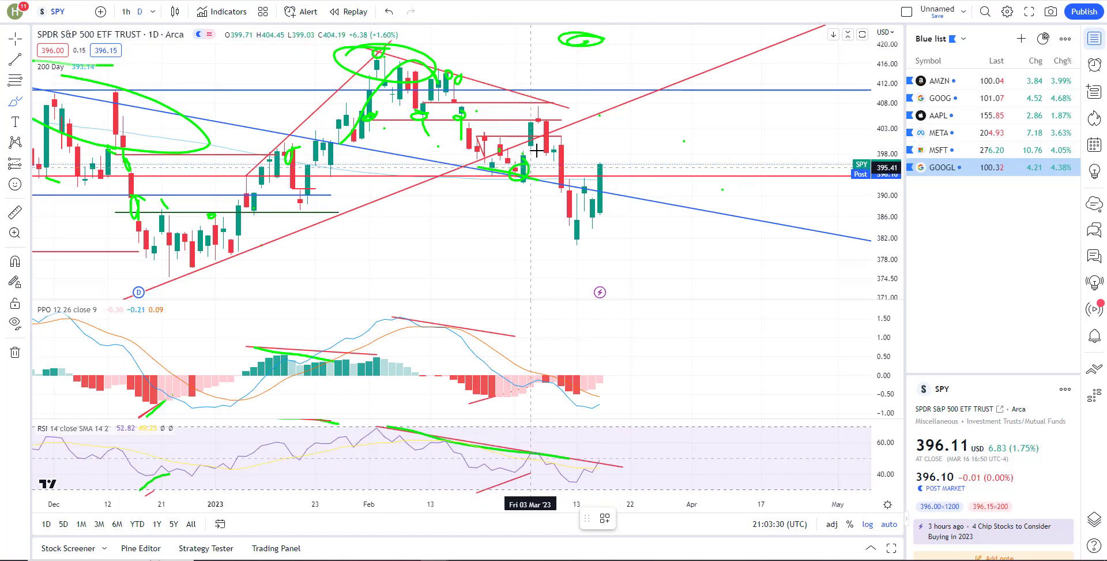
mouse_move(559, 136)
mouse_down()
mouse_move(584, 241)
mouse_move(585, 189)
mouse_up()
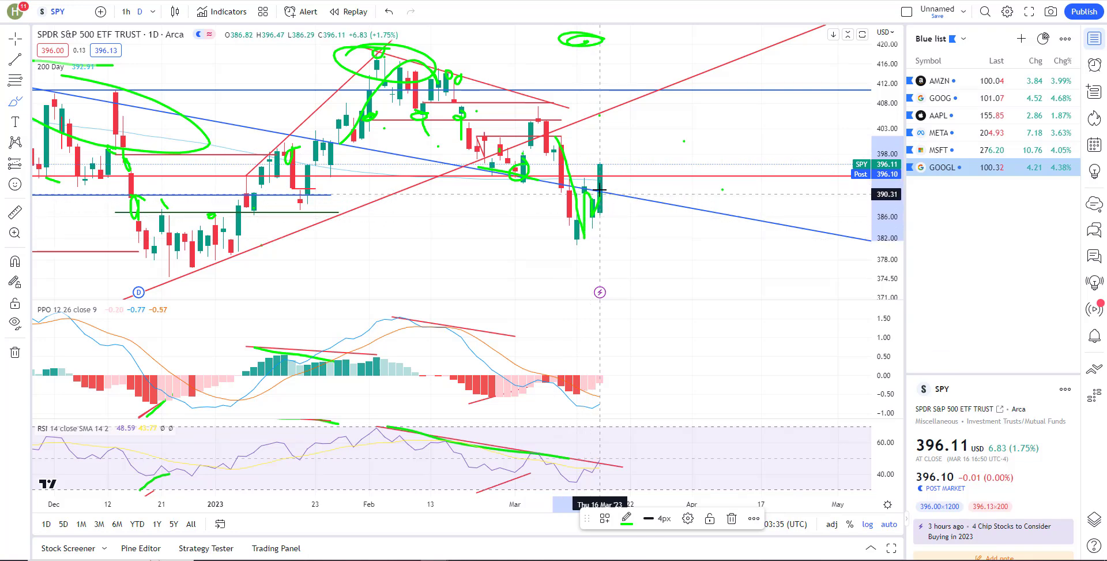
scroll(594, 196, up, 3)
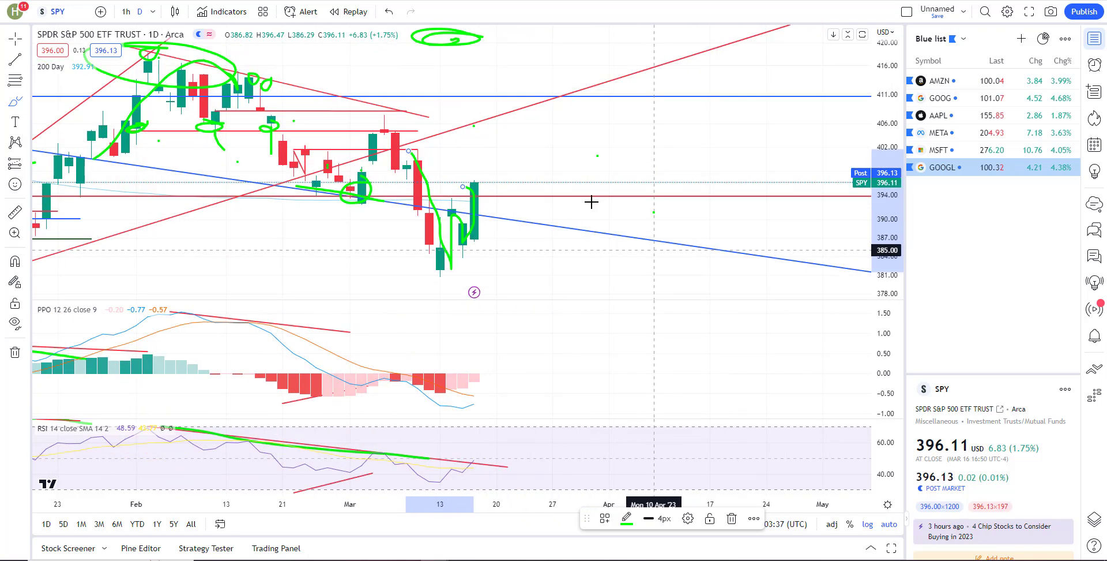
click(468, 206)
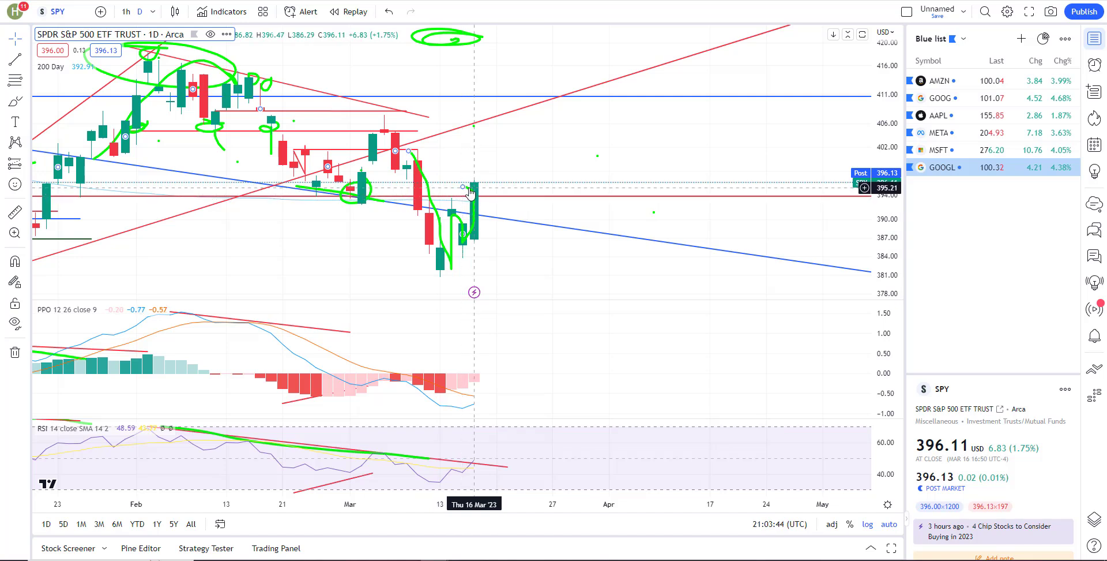
click(470, 195)
key(Delete)
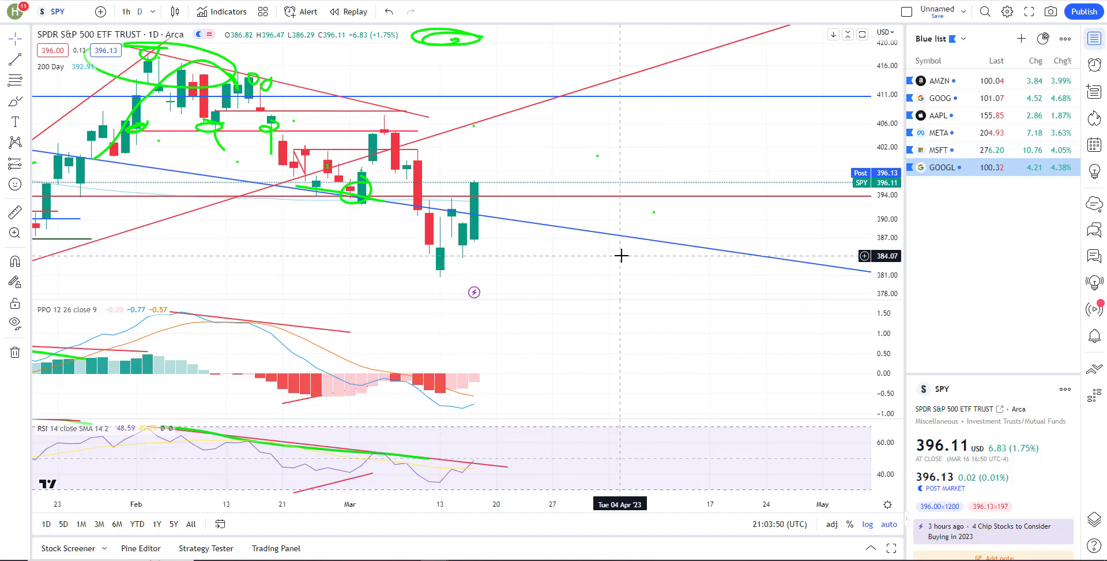
Step: Brush a green curve over the February top, the decline and the mid-March trough, and delete it
click(13, 103)
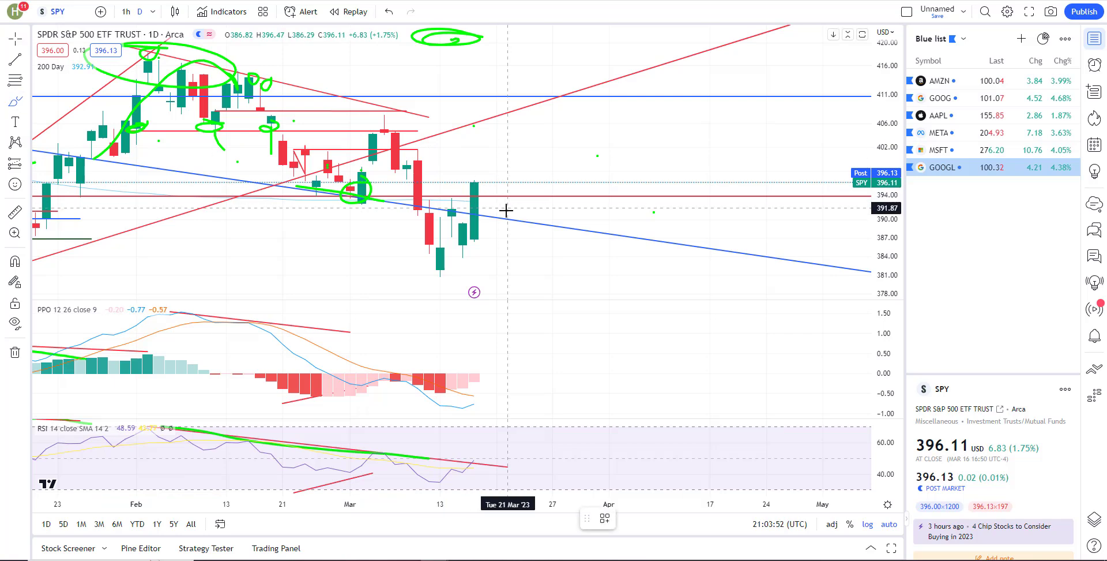
scroll(438, 228, down, 3)
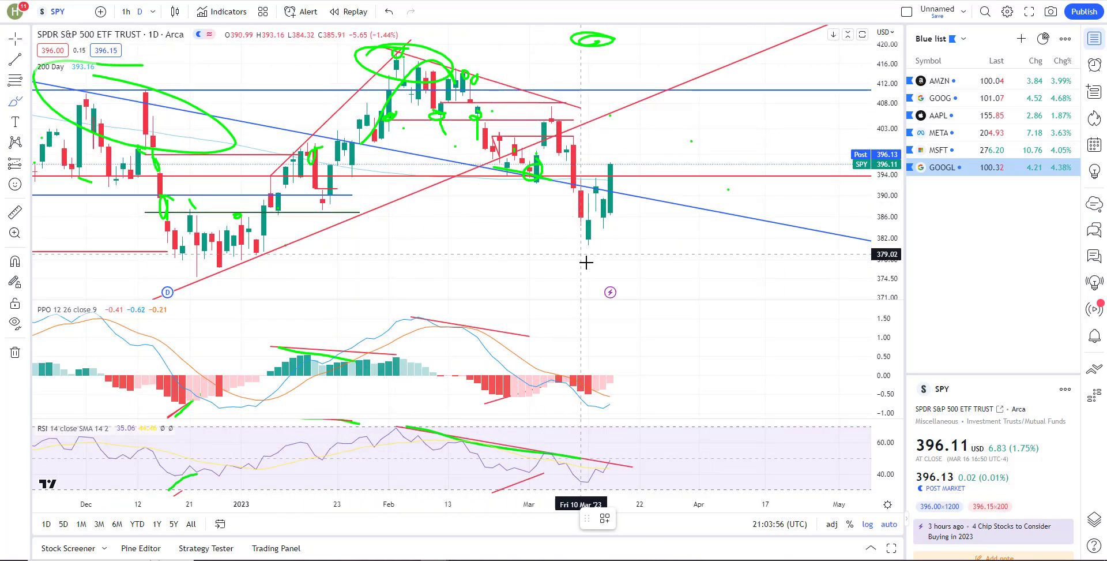
scroll(444, 223, up, 3)
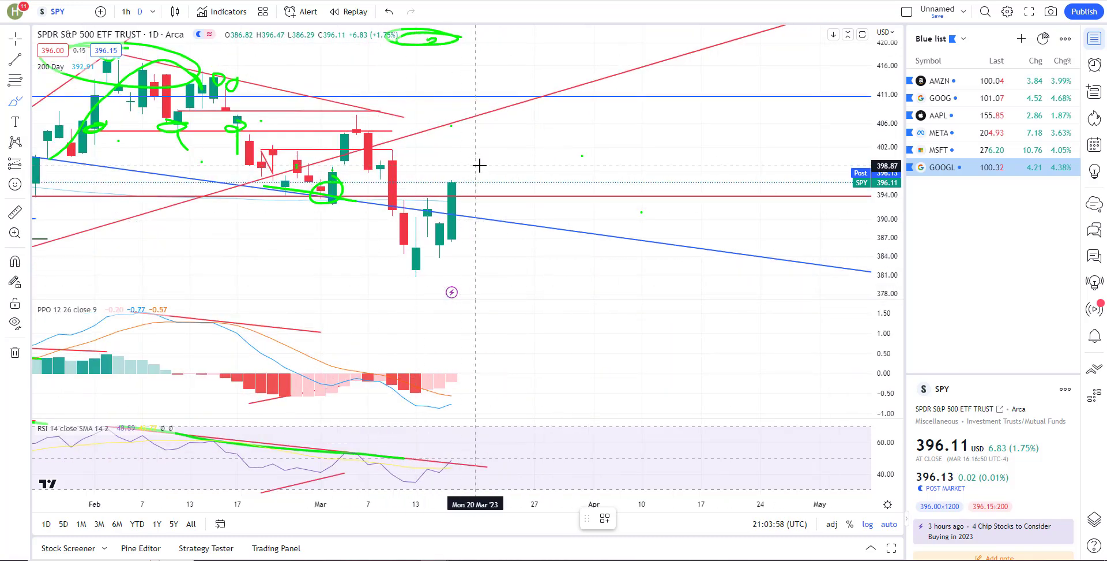
scroll(490, 208, down, 5)
mouse_move(358, 179)
mouse_down()
mouse_move(450, 87)
mouse_move(583, 208)
mouse_move(631, 172)
mouse_up()
scroll(617, 243, up, 3)
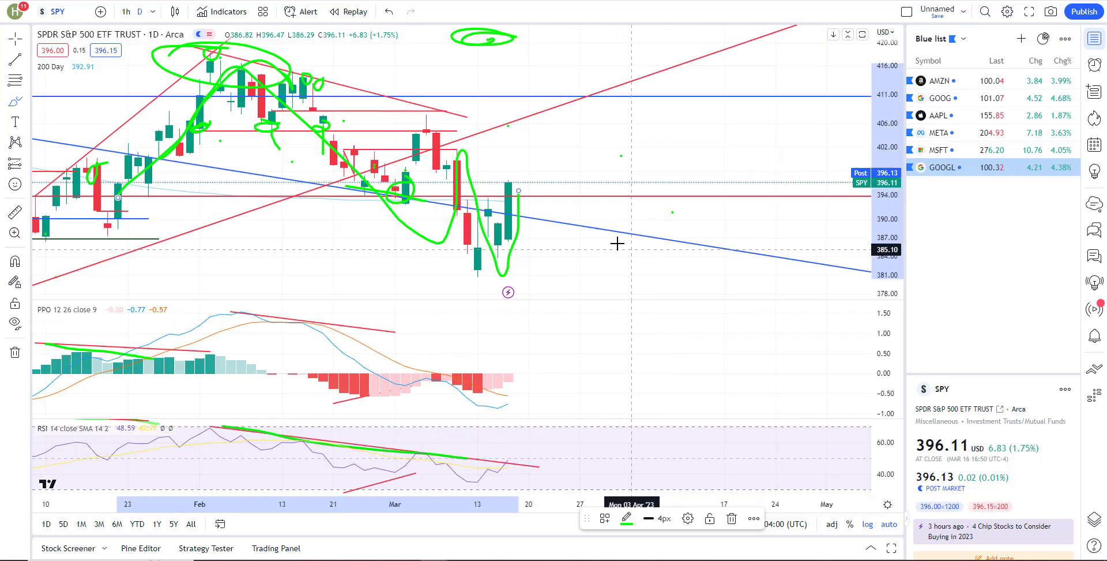
click(14, 41)
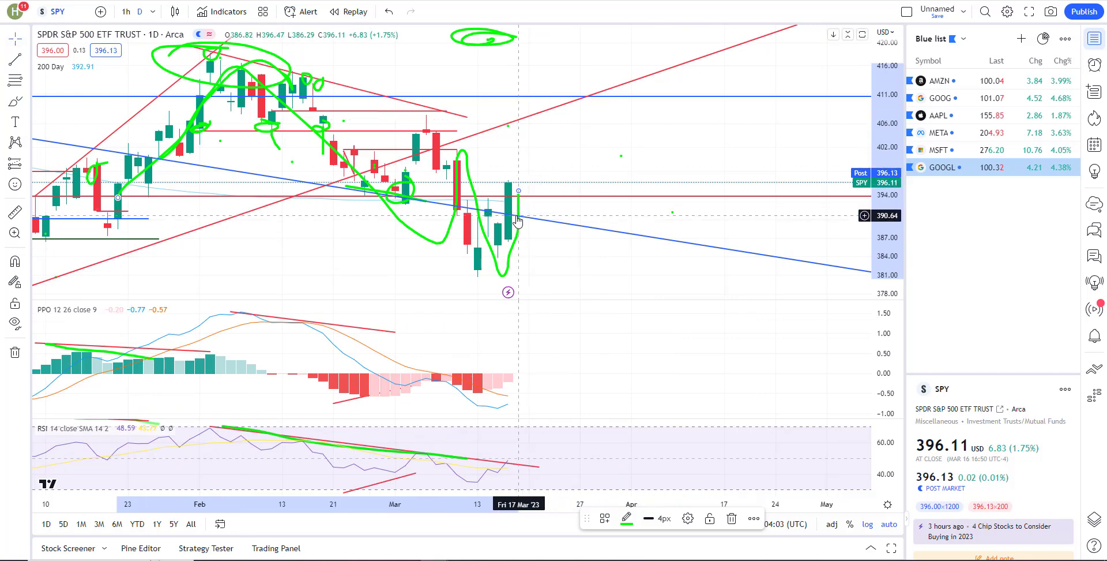
scroll(522, 231, up, 4)
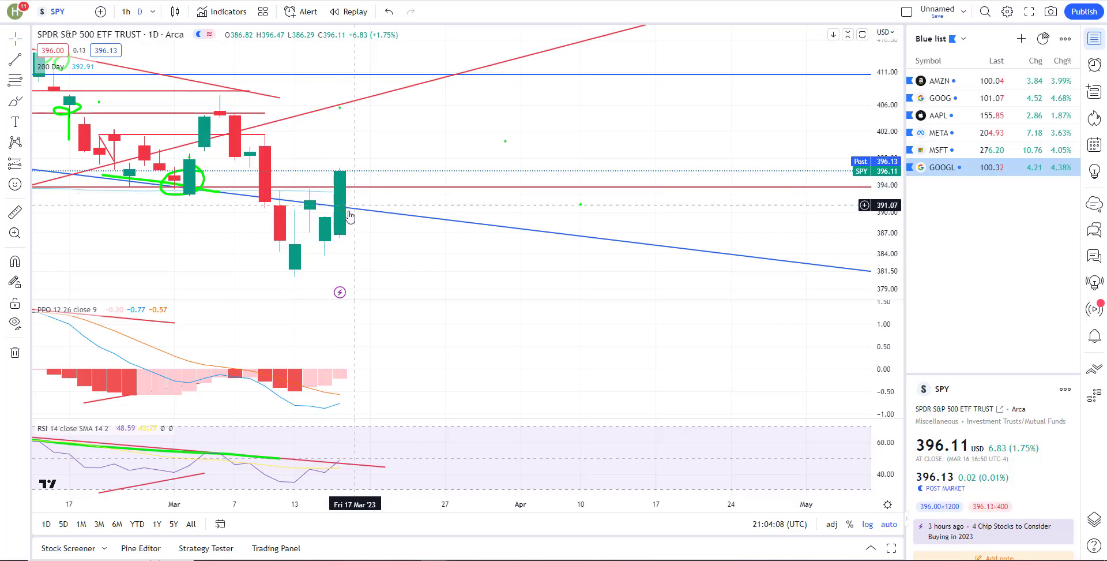
Step: Circle the mid-March SPY candles around 386, below the descending blue trend line, with the green brush
scroll(370, 219, down, 5)
scroll(519, 184, down, 2)
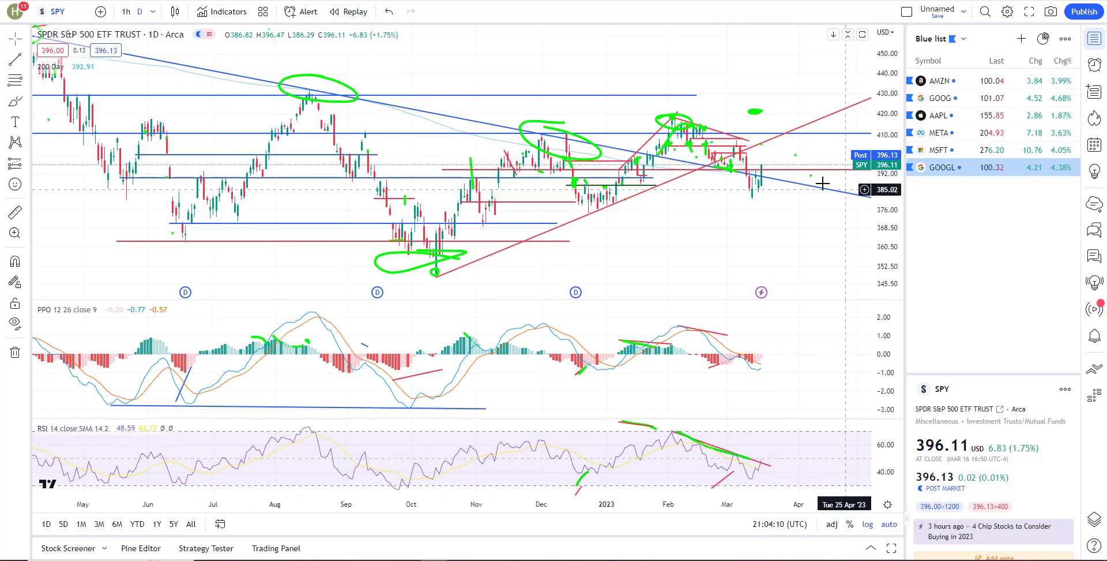
scroll(650, 262, up, 6)
scroll(610, 209, right, 3)
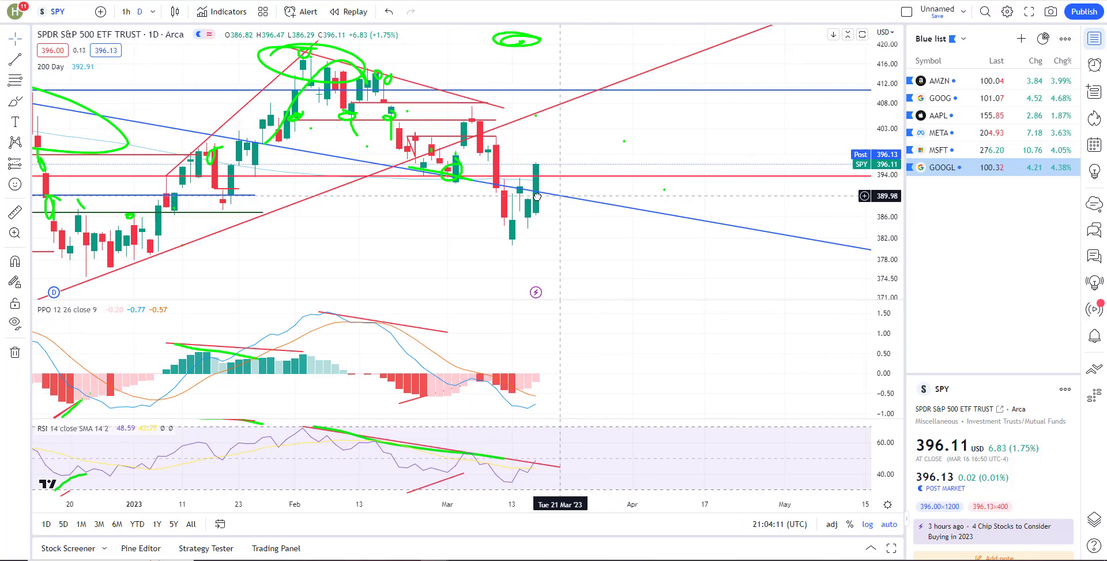
click(15, 101)
mouse_move(518, 196)
mouse_down()
mouse_move(461, 222)
mouse_move(515, 209)
mouse_up()
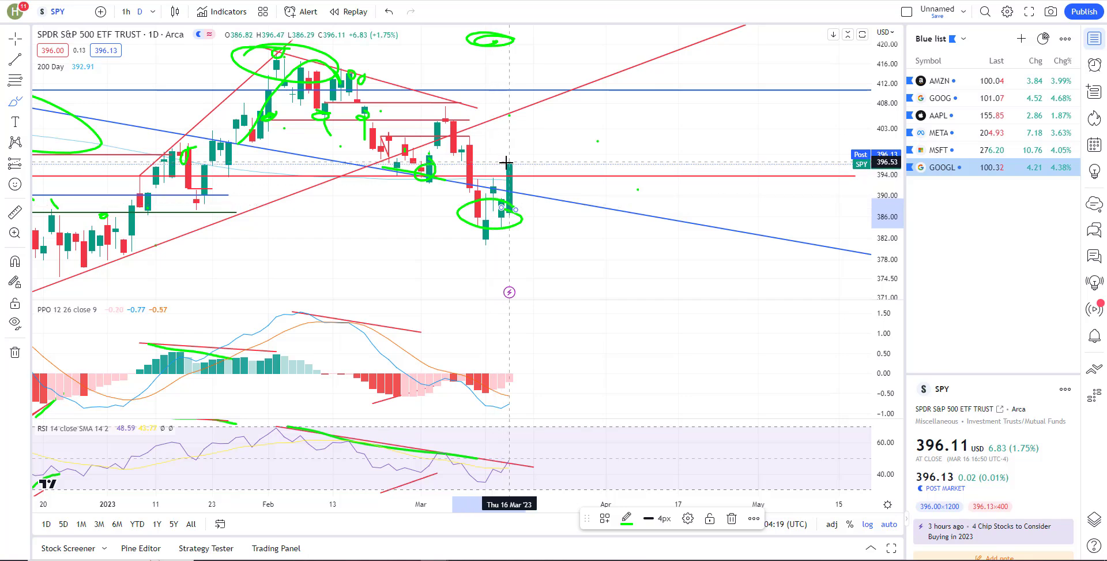
scroll(496, 168, down, 3)
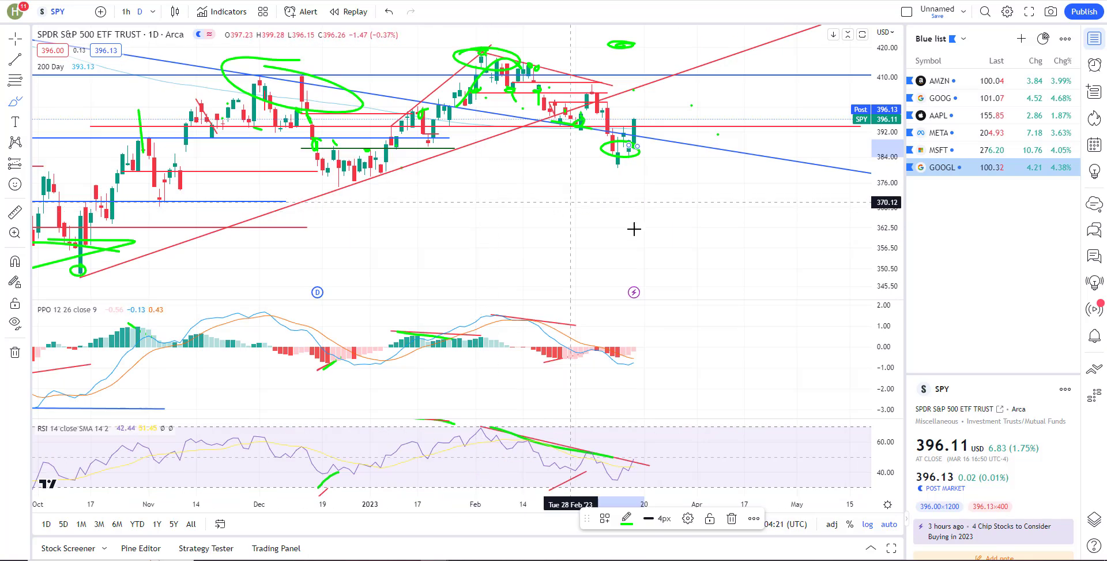
scroll(634, 229, up, 3)
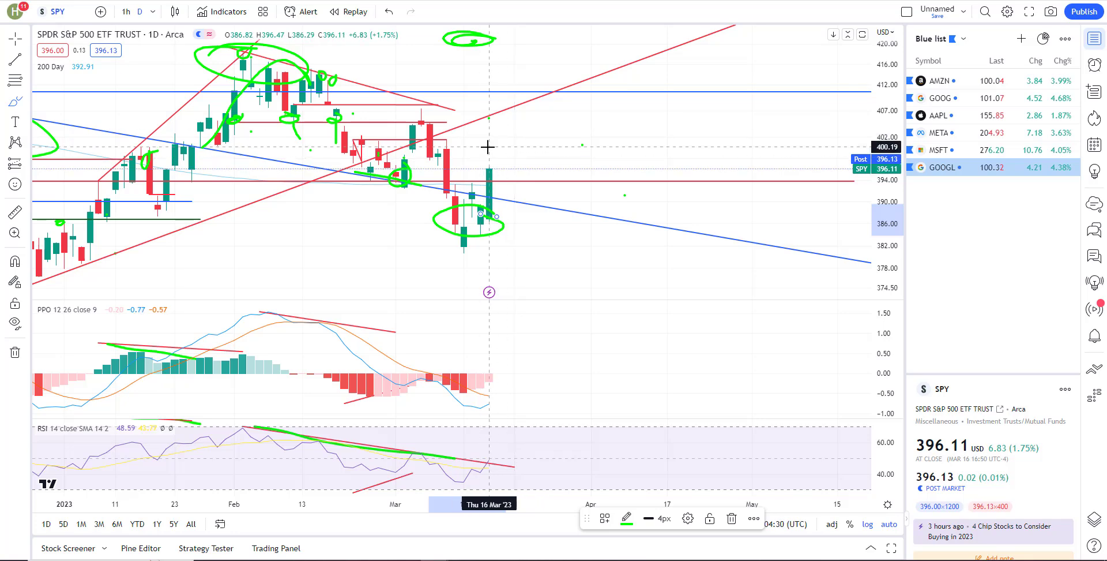
Step: Switch the chart to IWM and circle the upper part of the 16 March candle at the descending red trend line with the green brush
text(IWM)
key(Return)
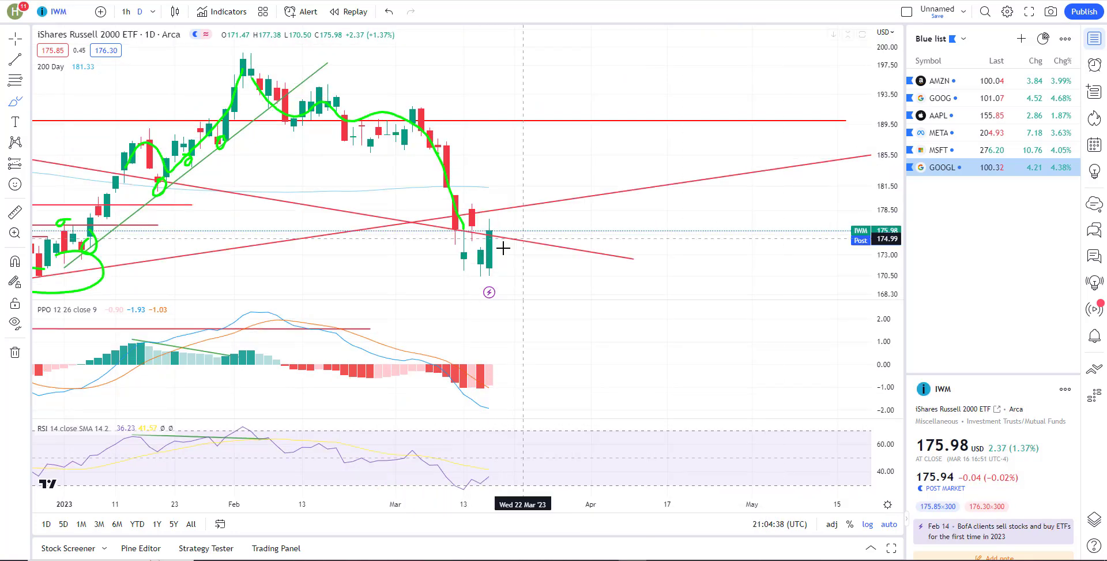
scroll(586, 252, down, 8)
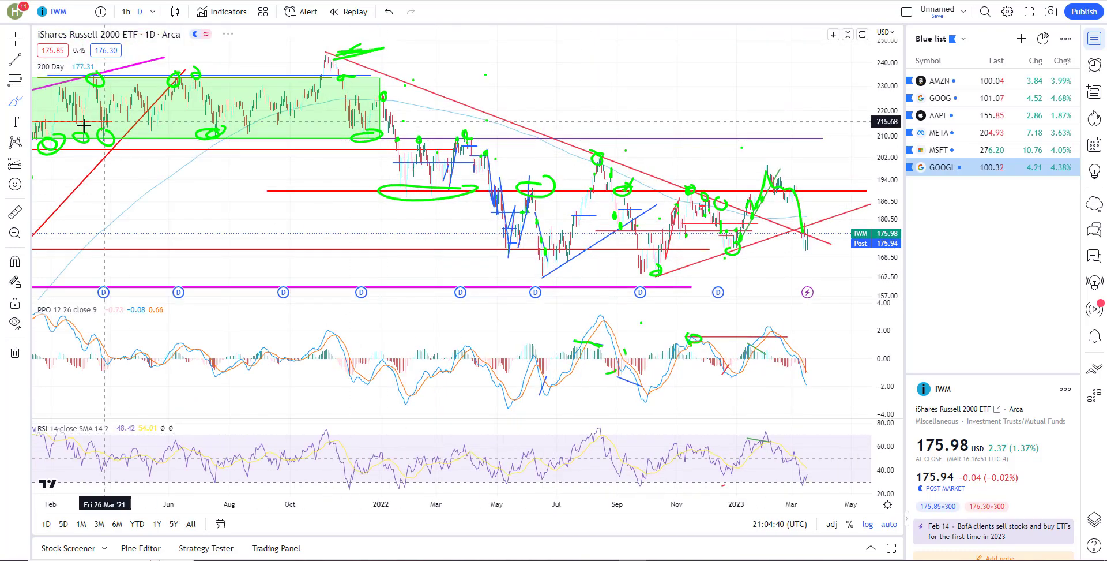
scroll(686, 245, up, 5)
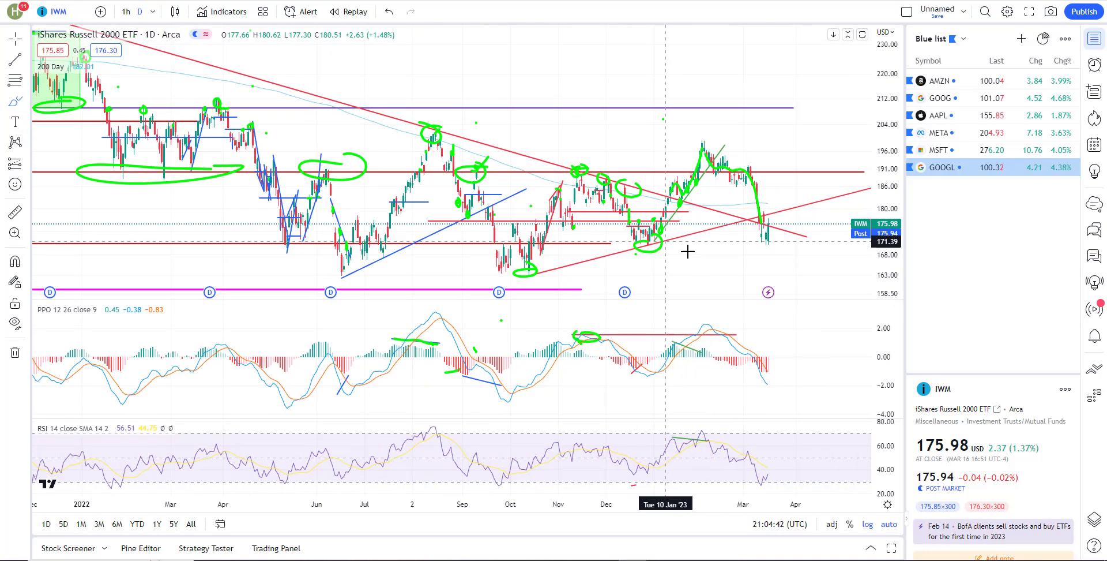
scroll(664, 224, up, 3)
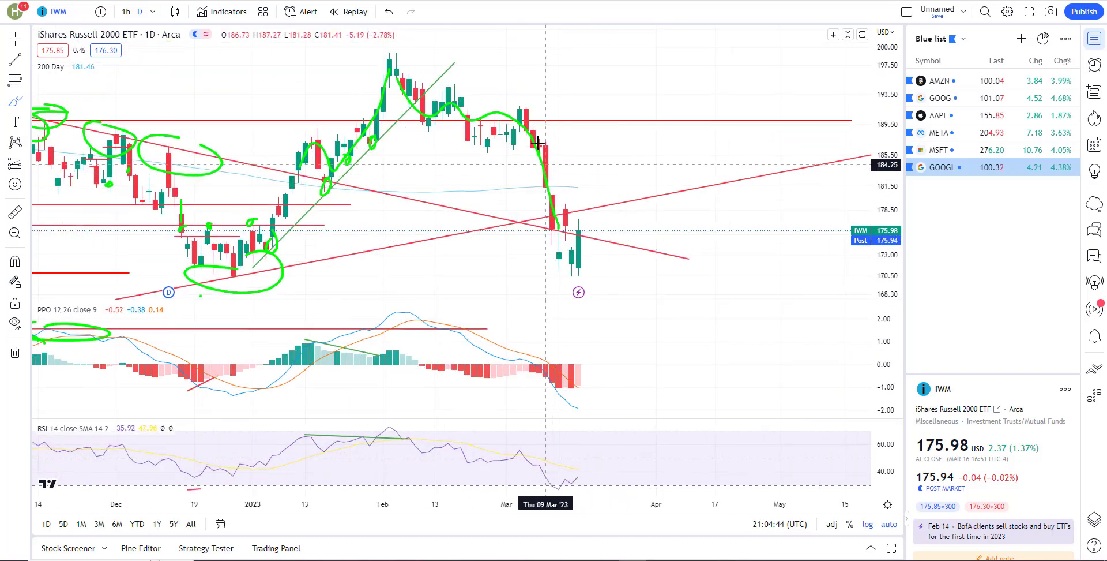
scroll(558, 259, up, 3)
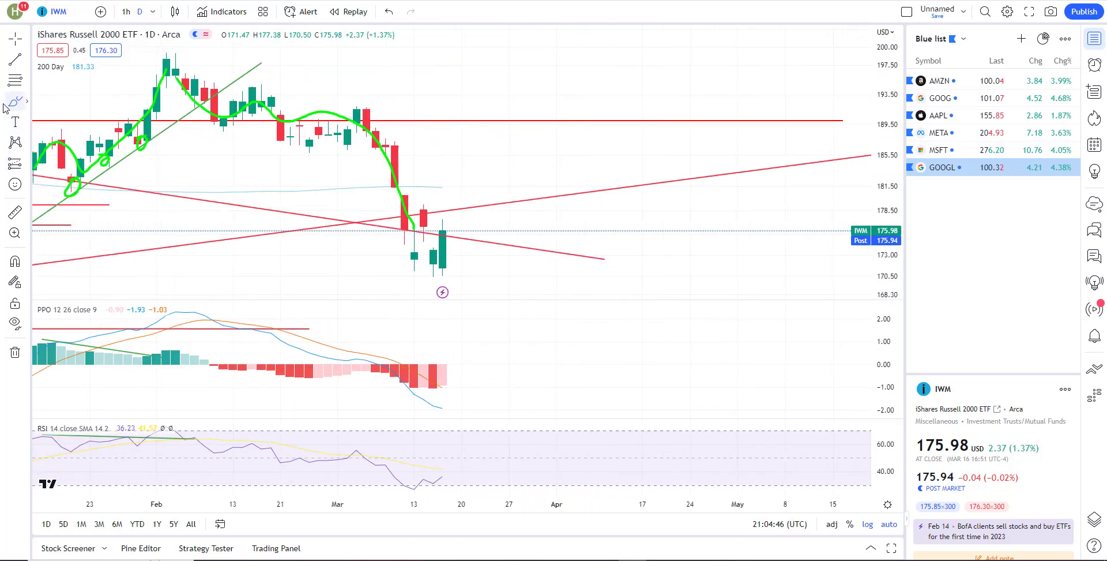
click(26, 101)
drag(464, 229, 442, 230)
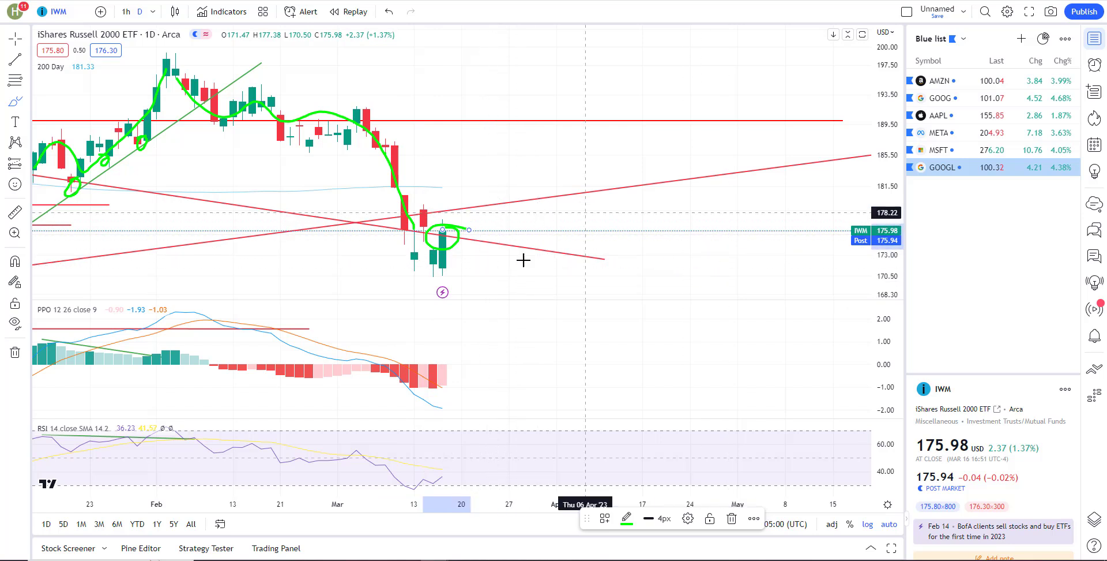
Step: Switch the chart back to QQQ
click(68, 17)
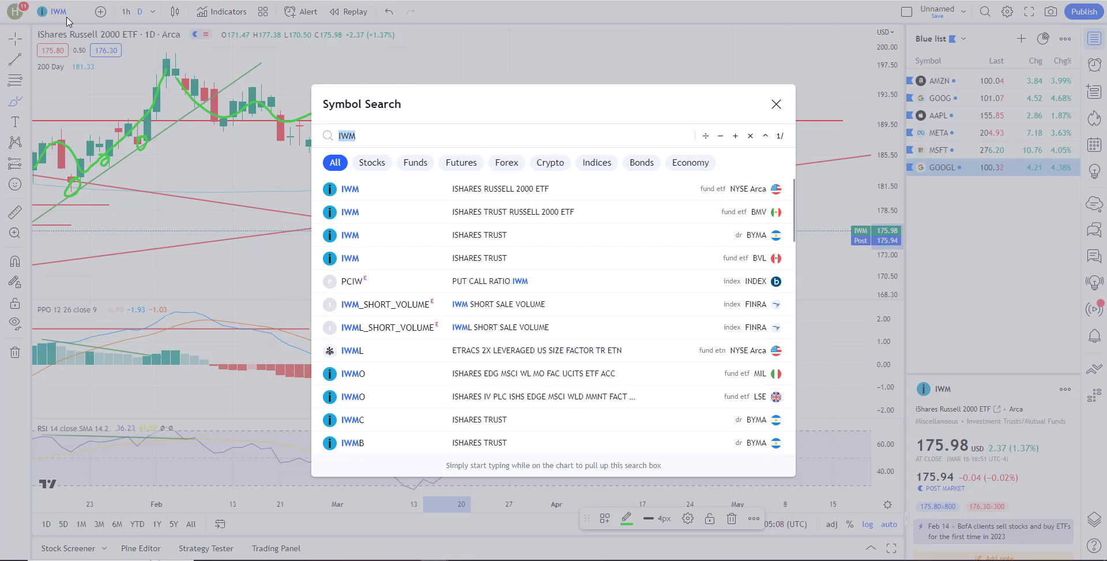
text(QQQ)
key(Return)
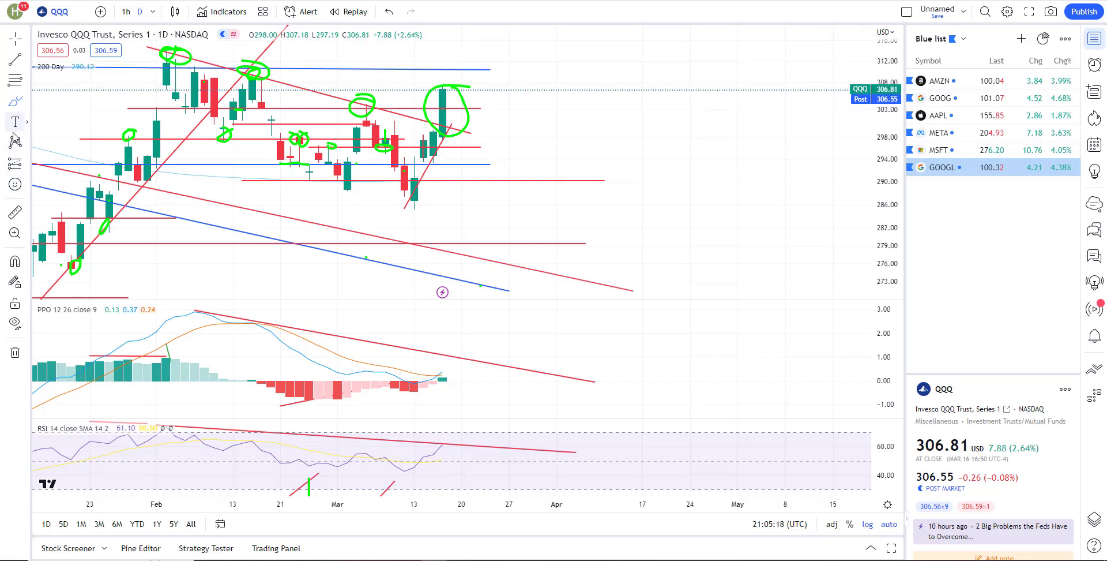
Step: Measure the price distance from 306.80 at the latest QQQ candle up to the blue resistance line, and clear the measurement
click(15, 212)
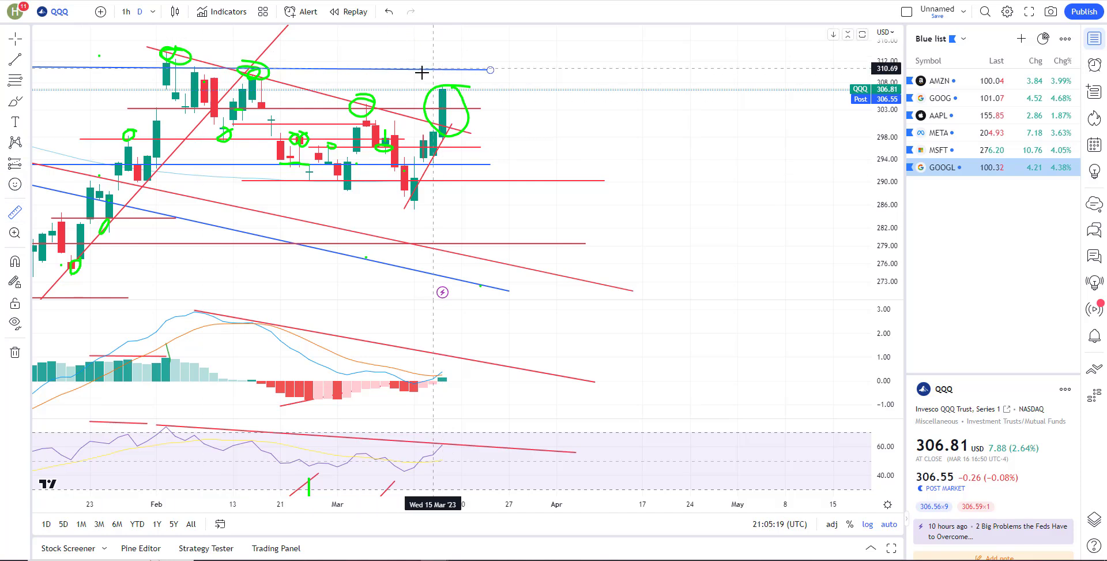
click(448, 87)
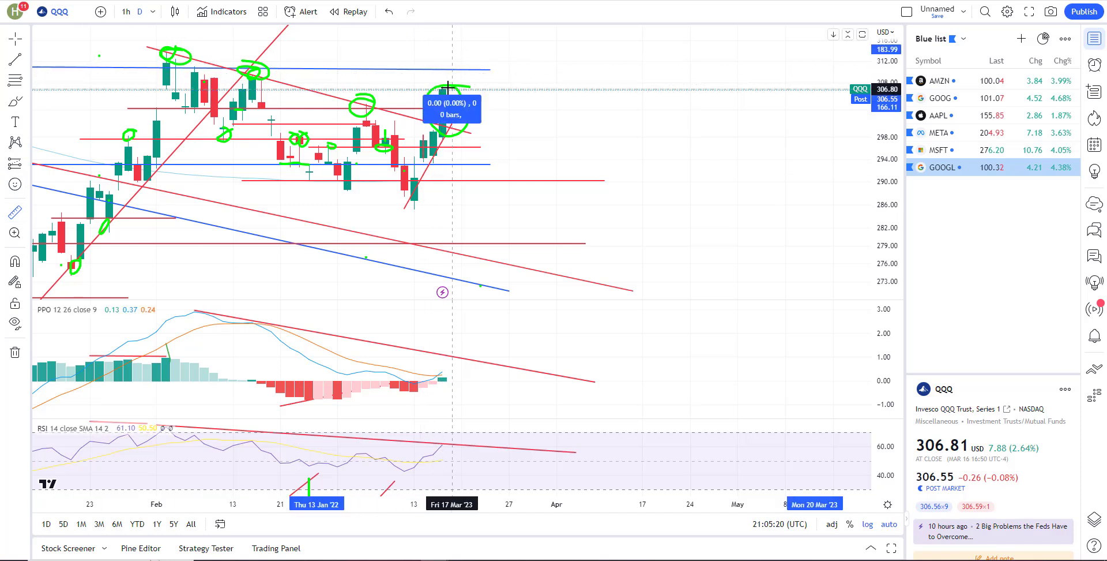
click(450, 56)
click(433, 62)
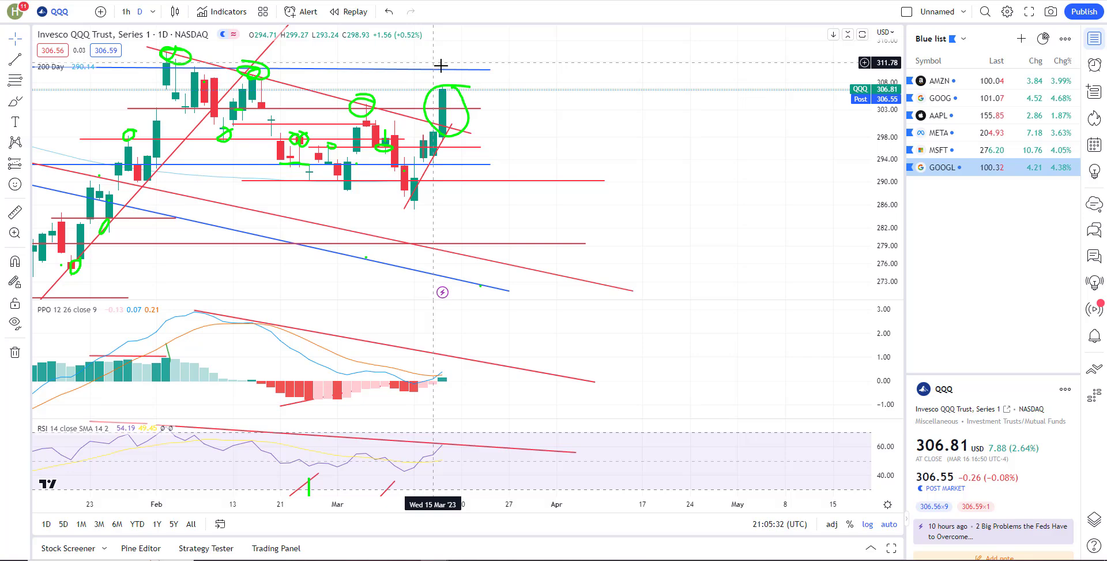
Step: Switch the chart from QQQ to AMZN
scroll(306, 157, up, 3)
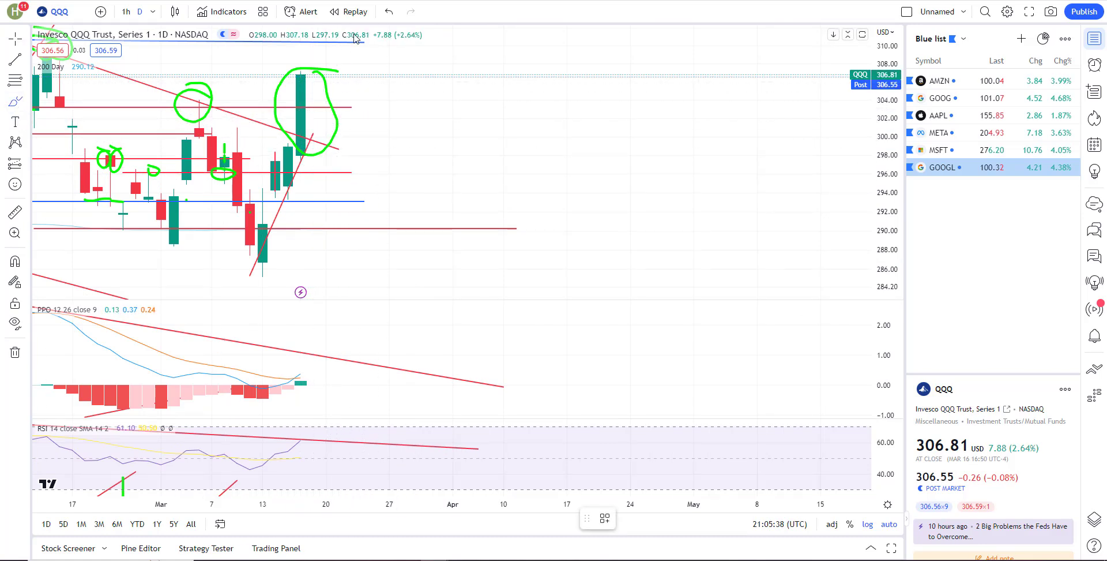
scroll(346, 116, down, 3)
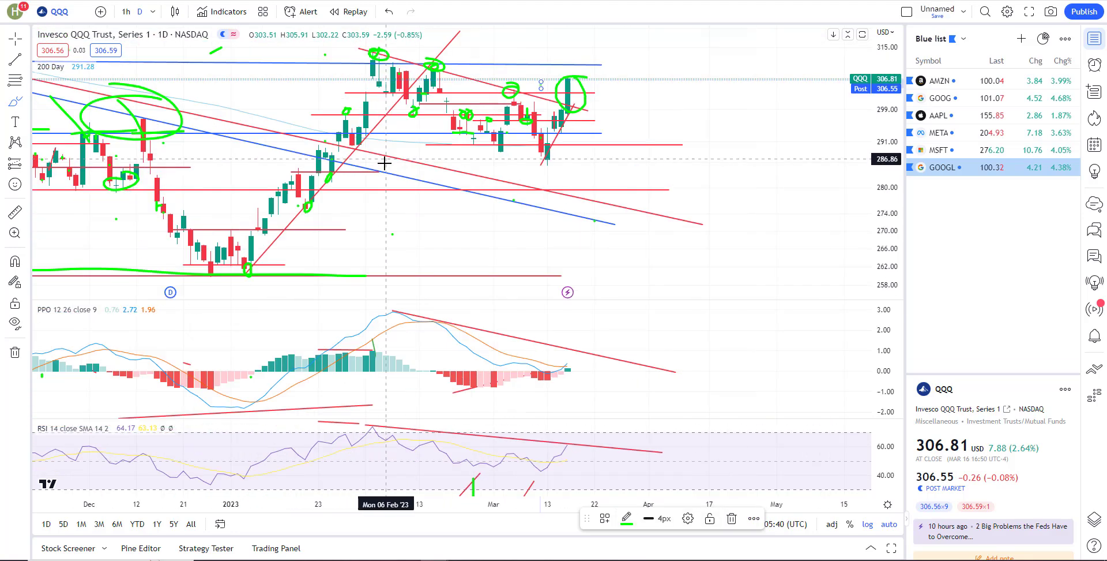
scroll(394, 125, down, 3)
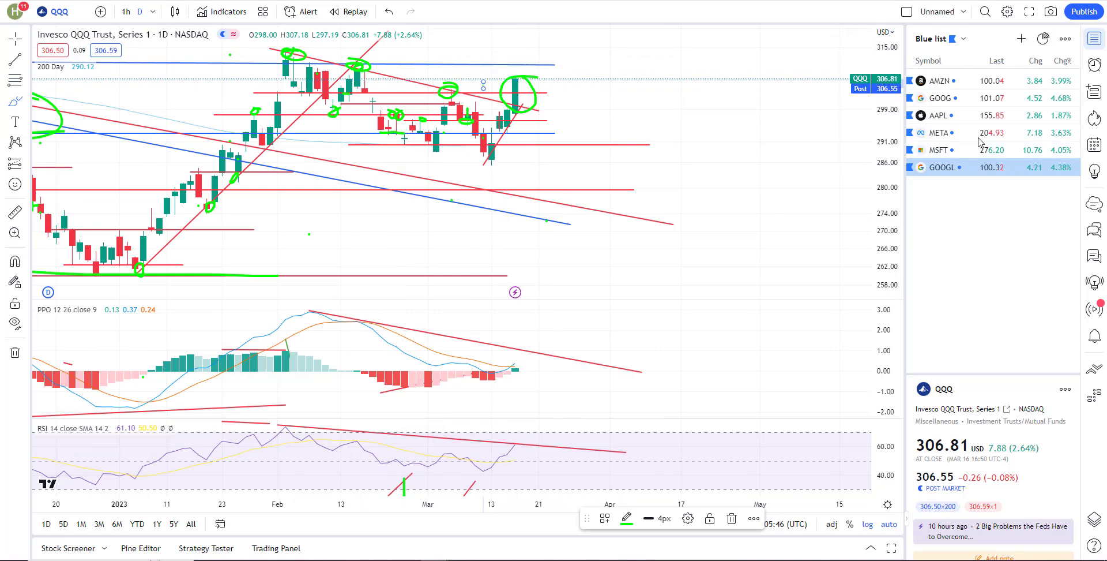
click(958, 81)
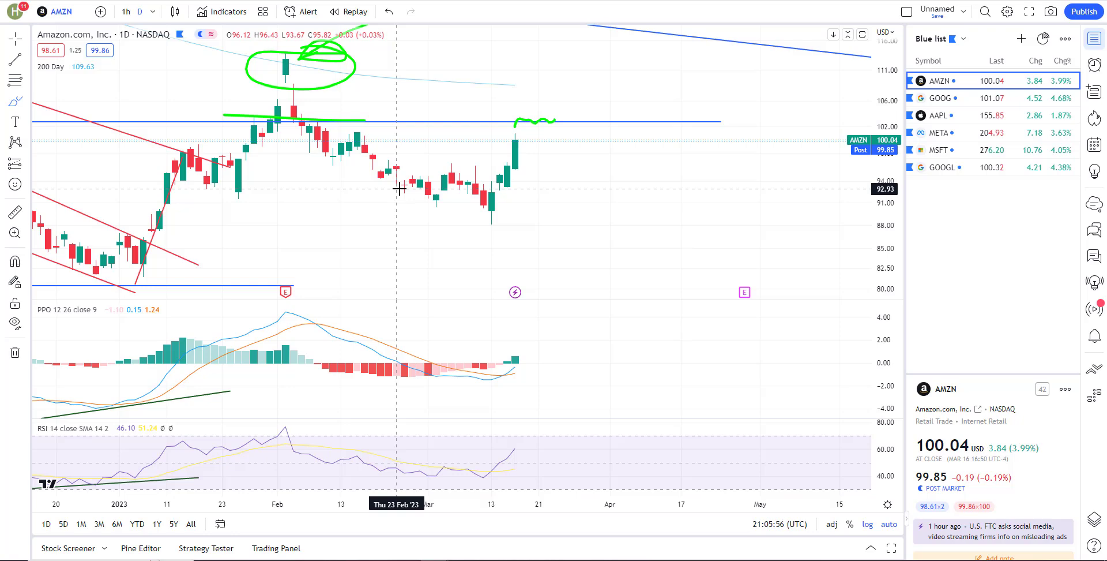
Step: Mark the circled mid-2019 AMZN high at the long blue horizontal line with a short descending green brush stroke
scroll(304, 372, down, 3)
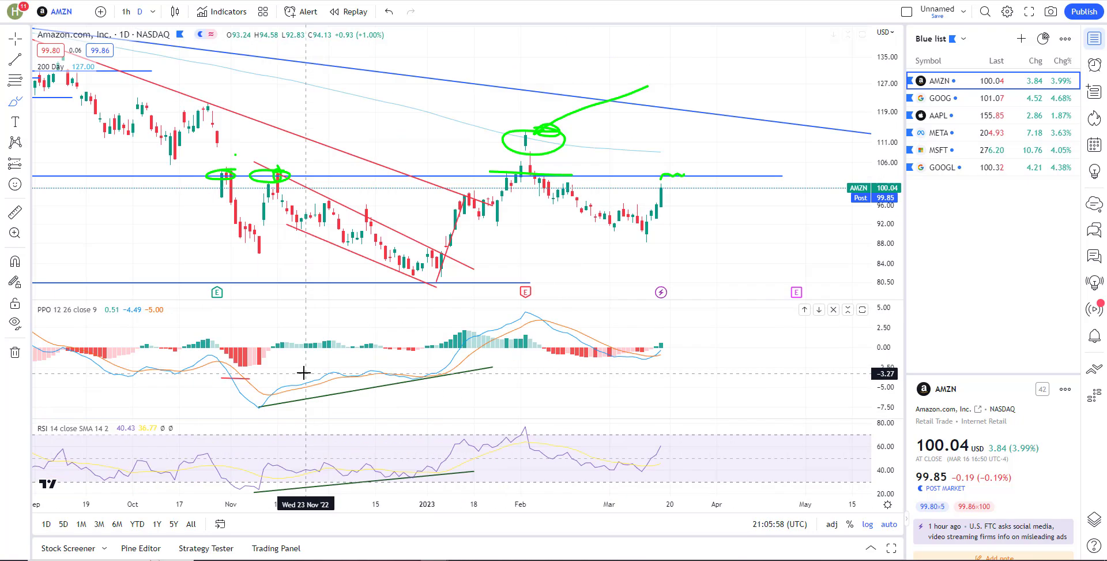
scroll(304, 373, down, 3)
click(26, 102)
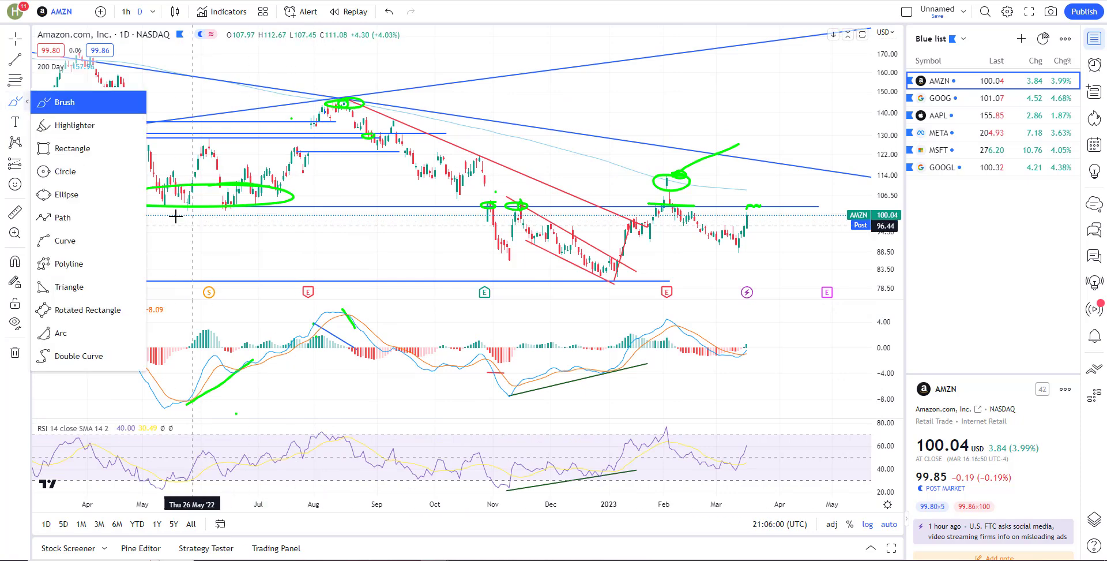
scroll(175, 216, down, 5)
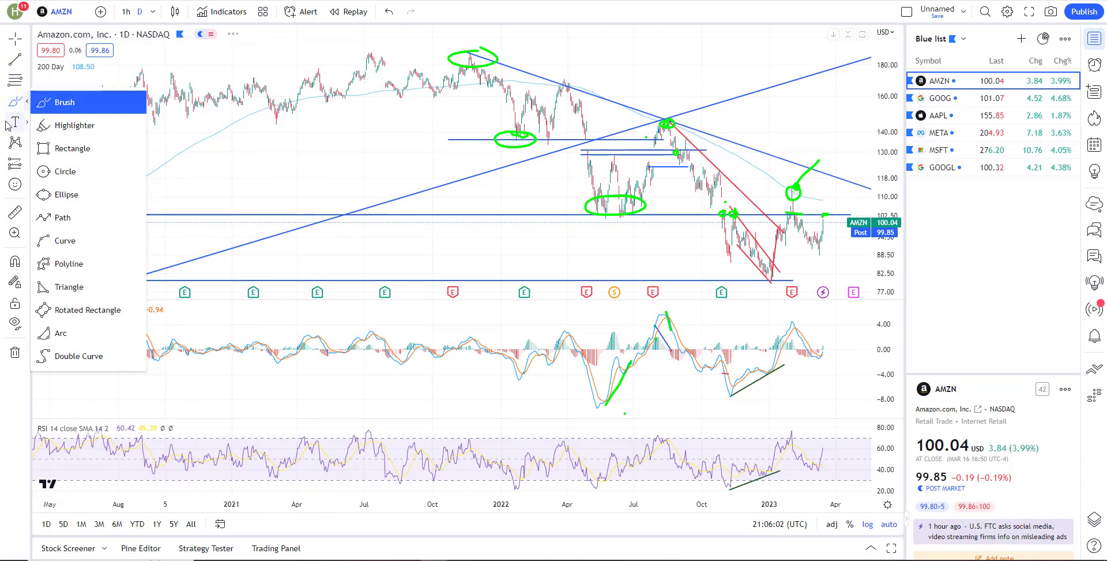
scroll(392, 215, down, 5)
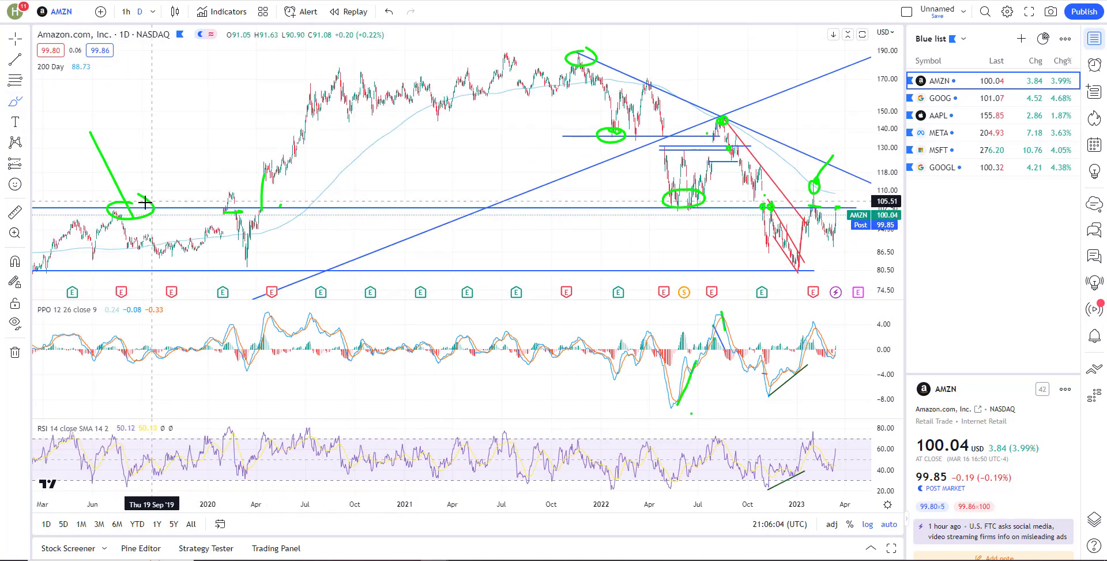
click(102, 168)
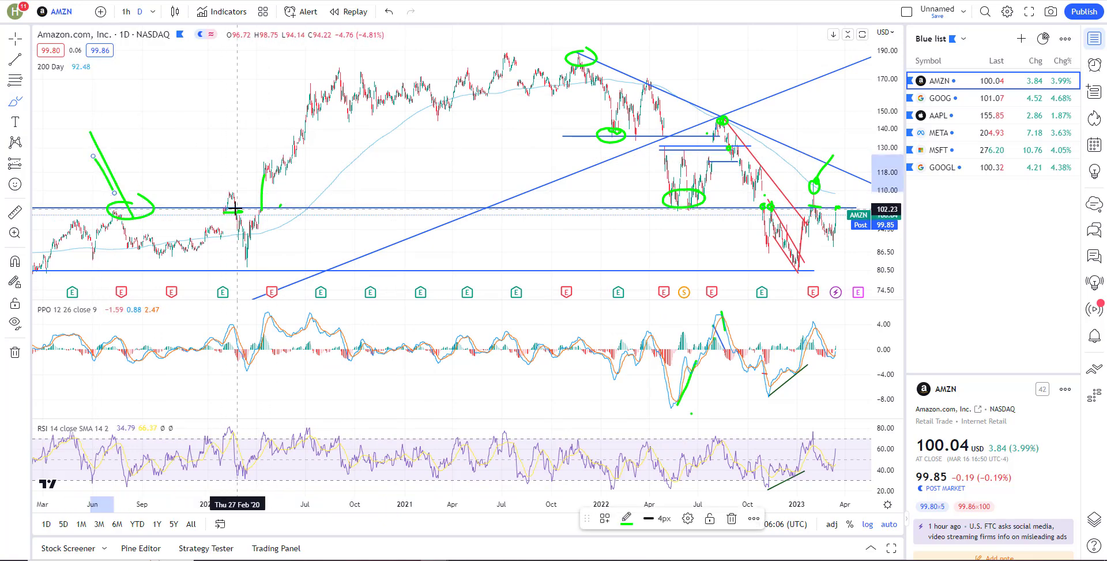
Step: Trace AMZN's early-February decline, early-March base and rebound to the blue horizontal line near 103 with a green brush curve
scroll(471, 240, up, 5)
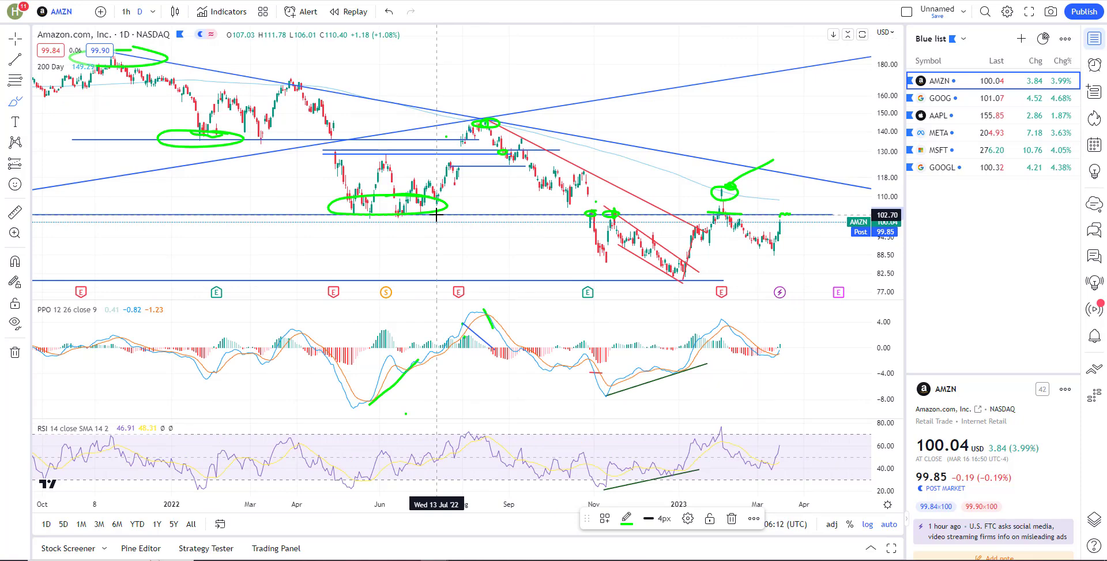
scroll(436, 216, up, 5)
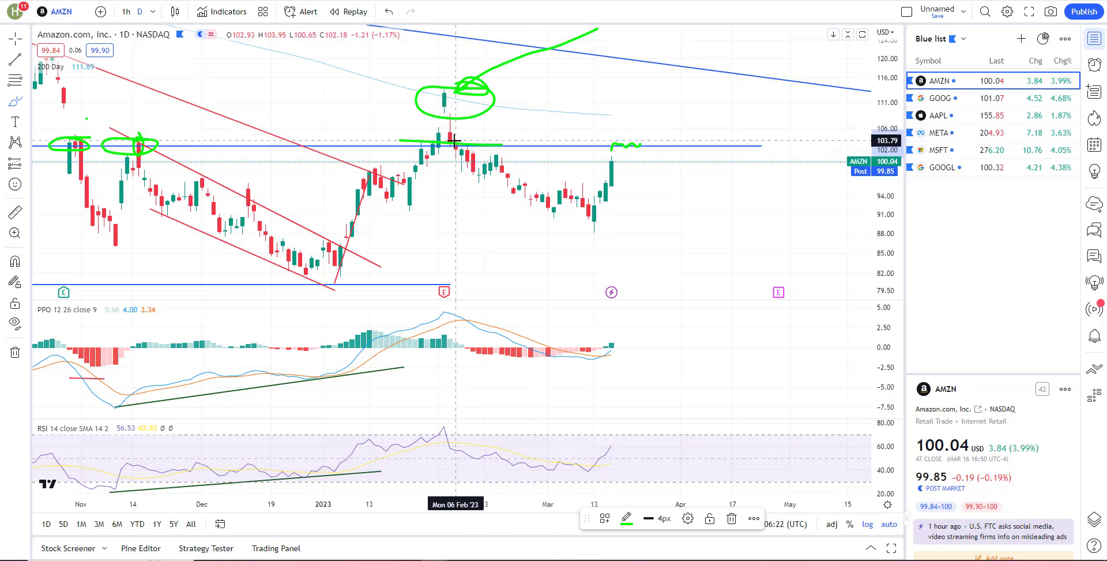
mouse_move(456, 151)
mouse_down()
mouse_move(567, 207)
mouse_move(610, 151)
mouse_up()
Step: Brush a green projection rising from the blue line to about 109.5 in late March, with a small circle at its base
scroll(613, 222, up, 3)
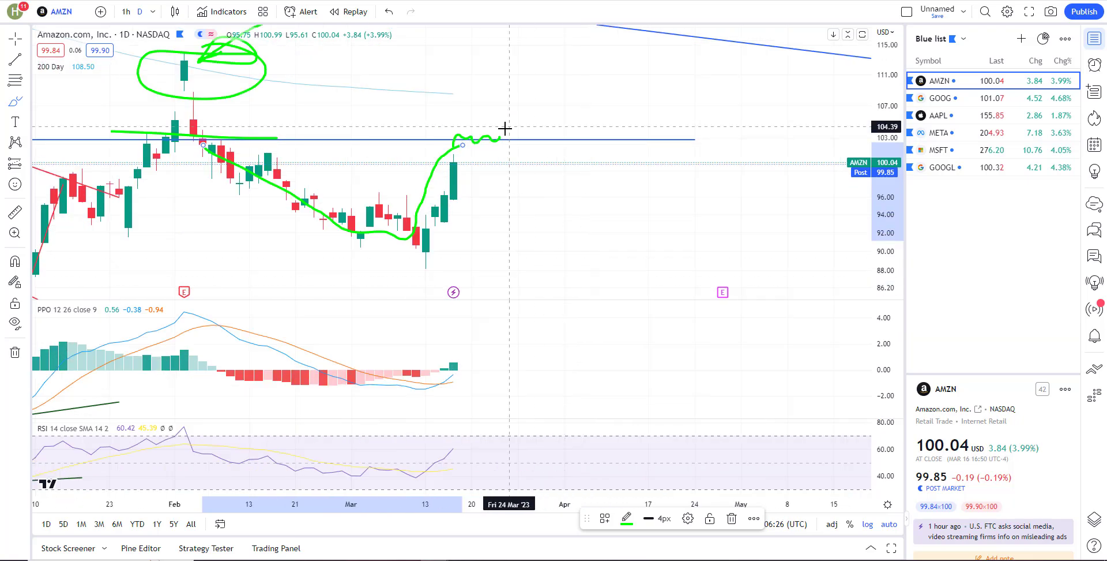
drag(470, 141, 528, 86)
drag(489, 134, 483, 140)
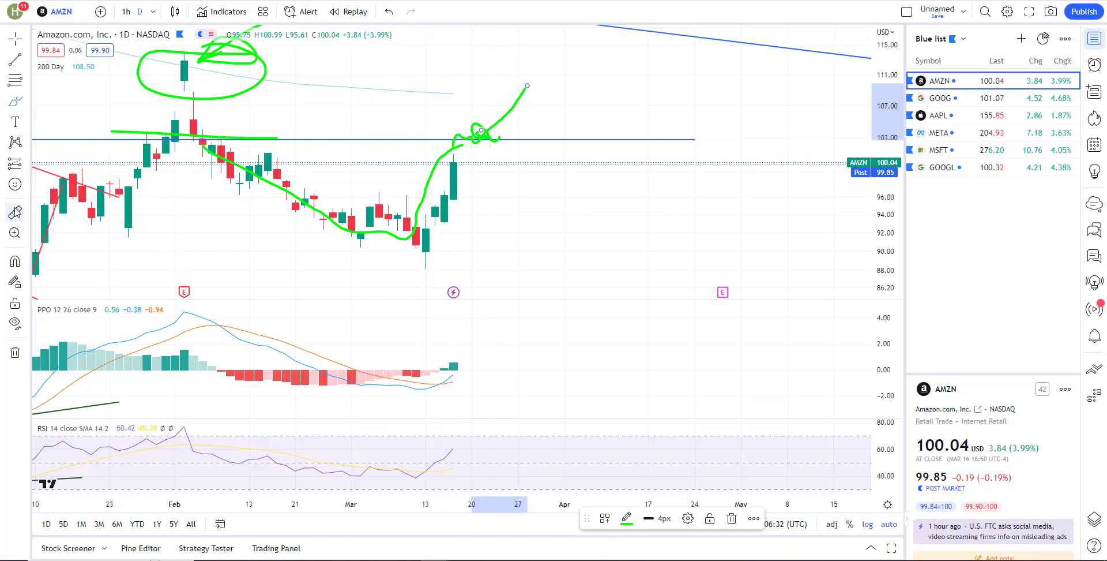
Step: Measure the price distance from the latest AMZN candle up towards the blue resistance line, and clear the measurement
click(15, 212)
click(465, 162)
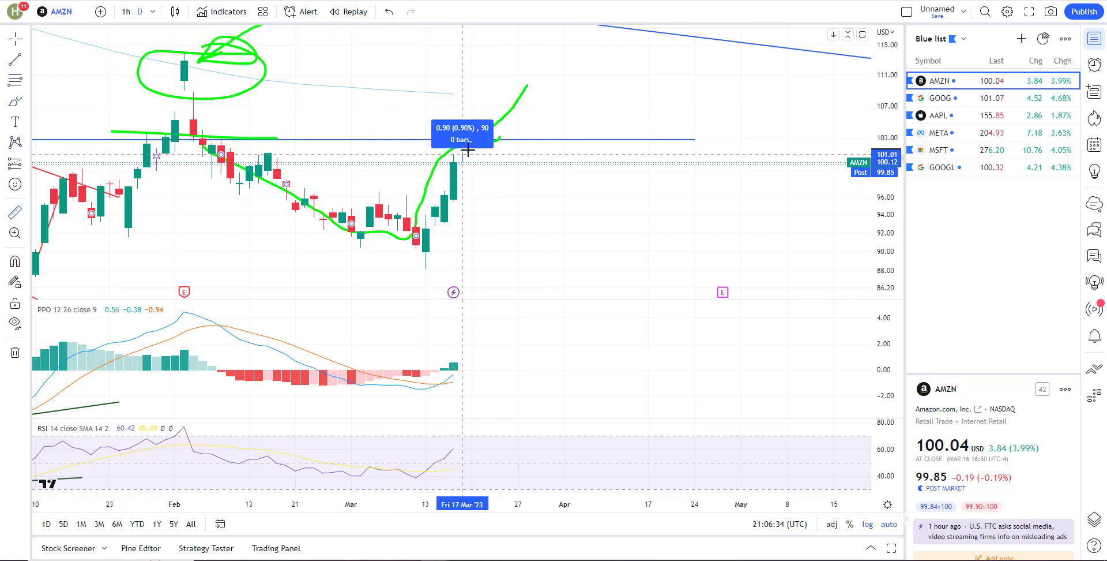
key(Escape)
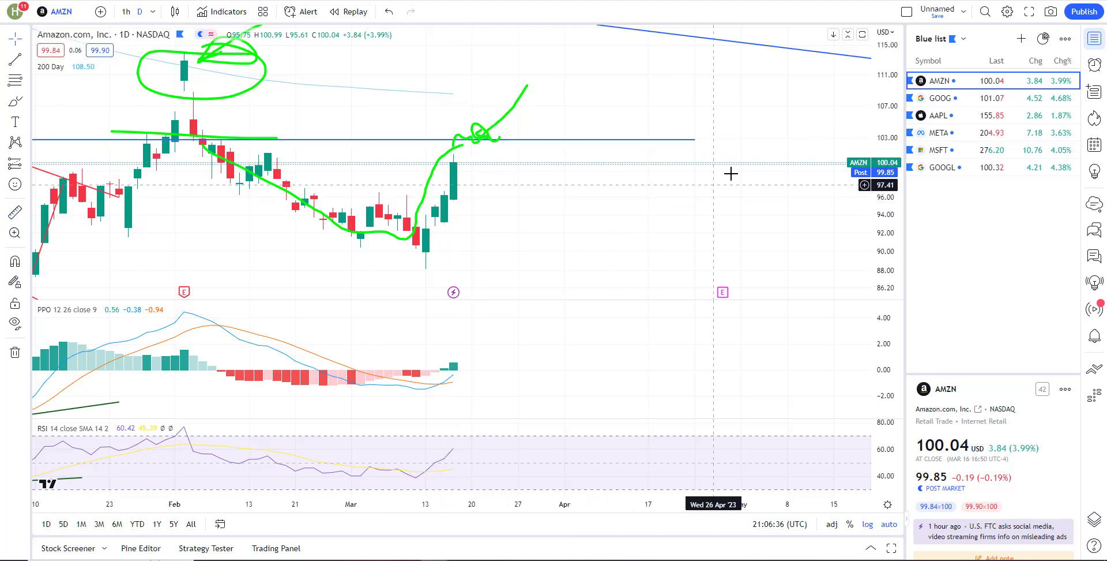
Step: Switch the chart to GOOG
scroll(531, 296, down, 4)
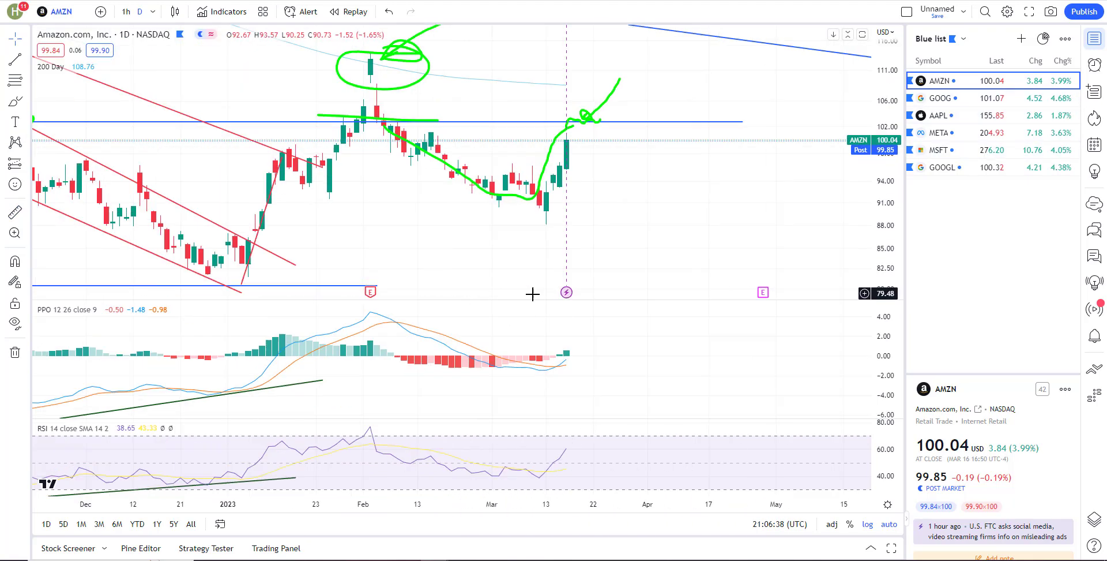
key(Down)
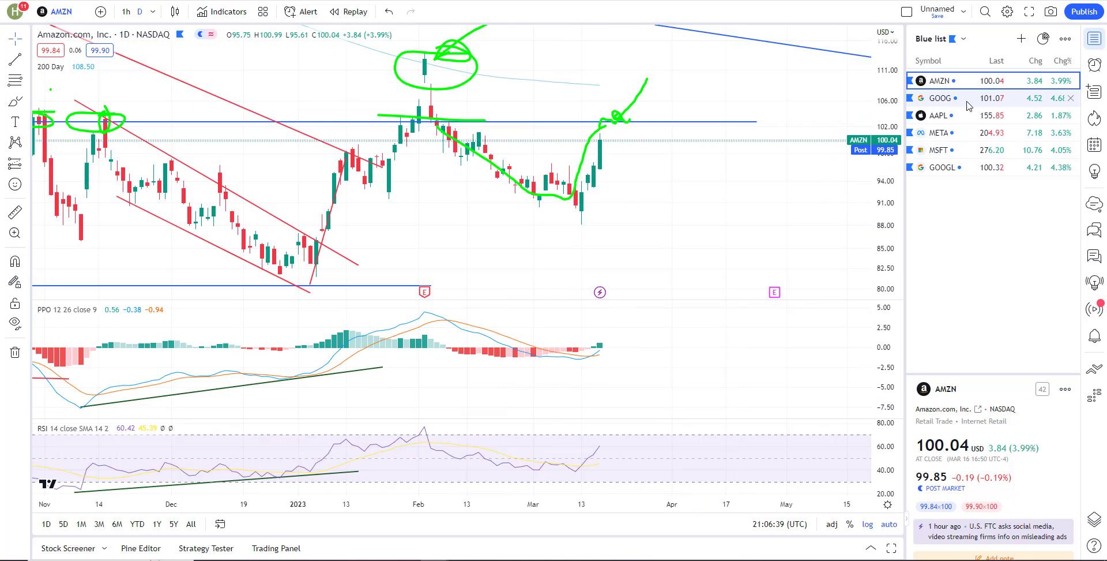
scroll(659, 167, down, 5)
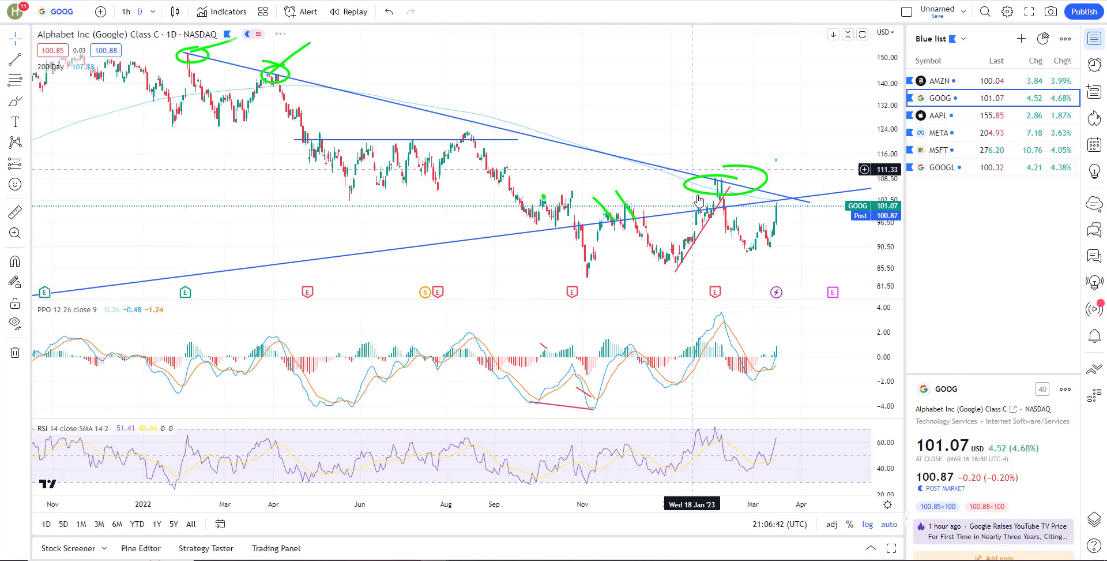
Step: Examine the long rising blue trend line on GOOG and its circled touch points back to 2015
scroll(679, 148, up, 4)
scroll(679, 149, up, 4)
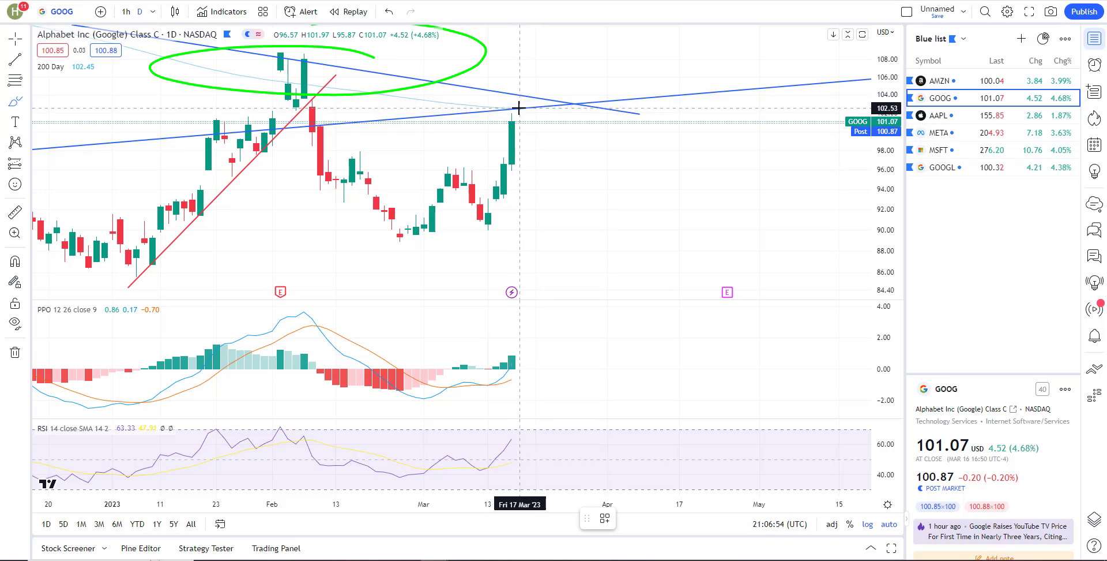
scroll(452, 168, down, 10)
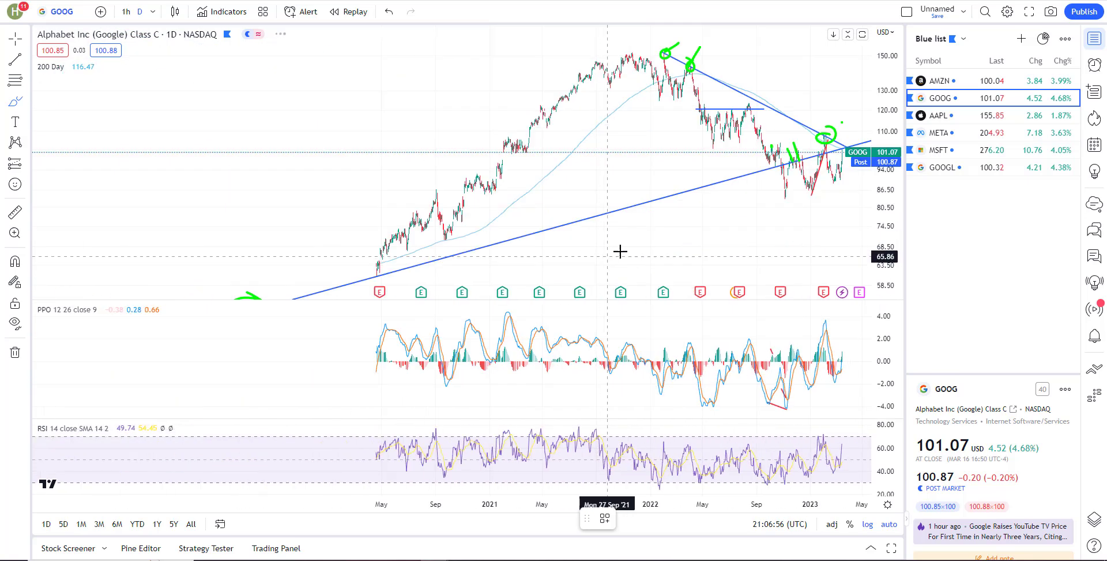
scroll(620, 252, down, 4)
scroll(352, 254, down, 2)
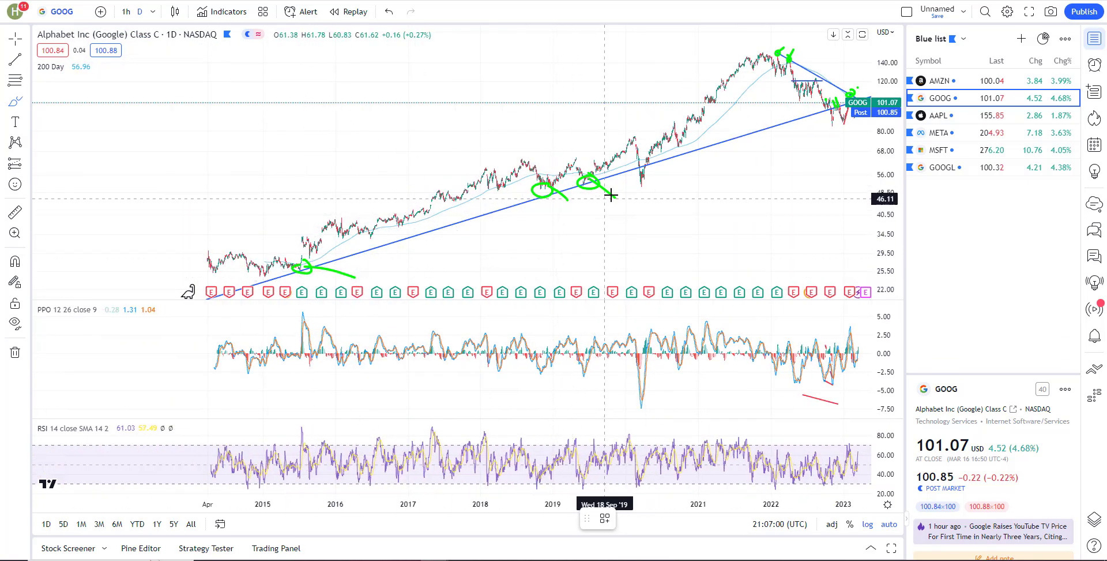
scroll(703, 249, up, 2)
scroll(703, 250, up, 8)
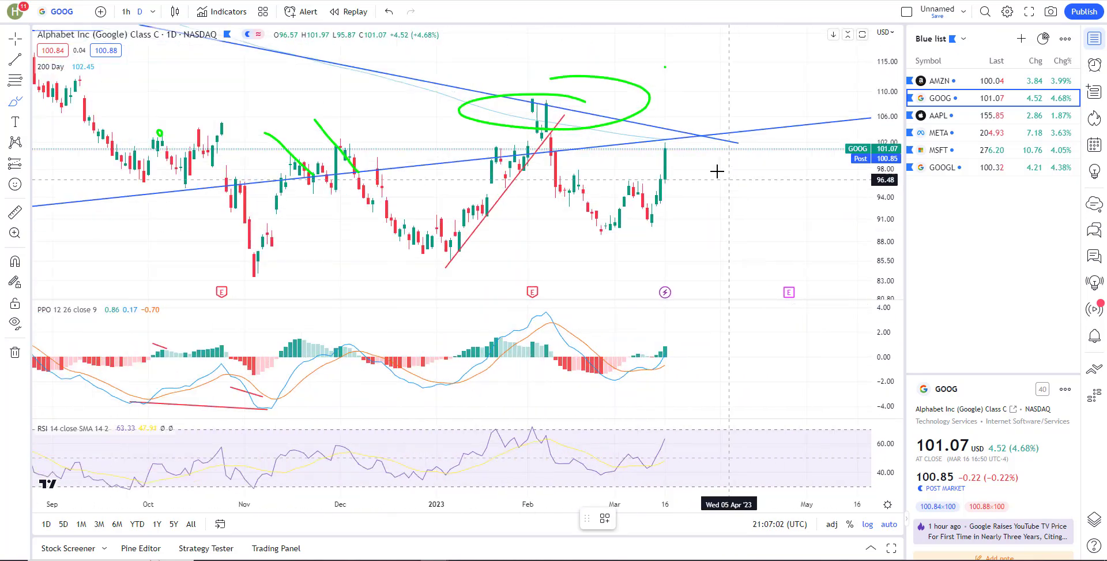
Step: Circle the area just above the latest GOOG candle, where the two blue trend lines converge, with the green brush
scroll(404, 132, down, 4)
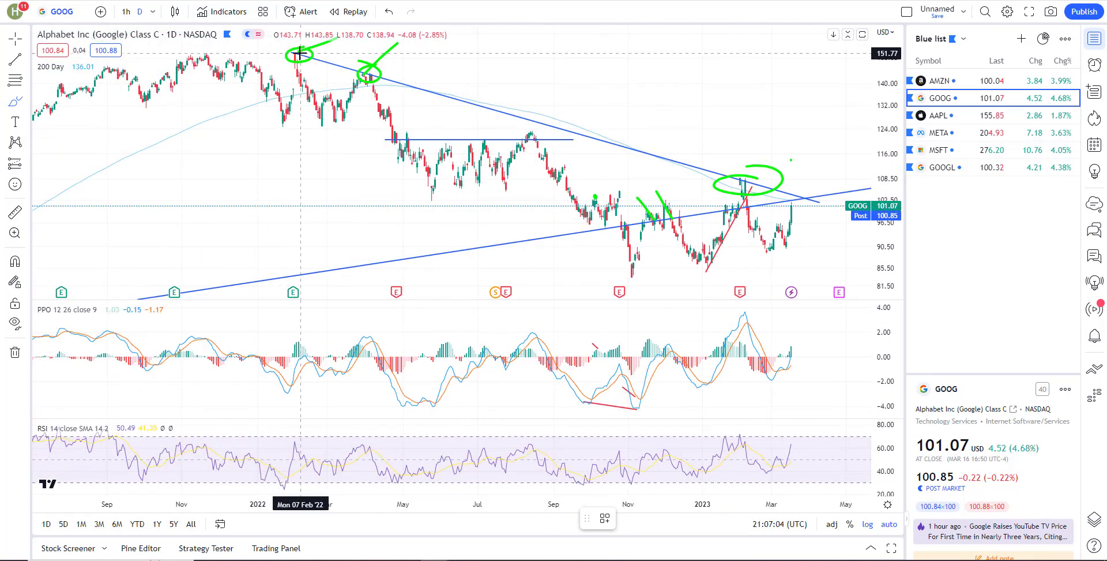
scroll(756, 262, up, 4)
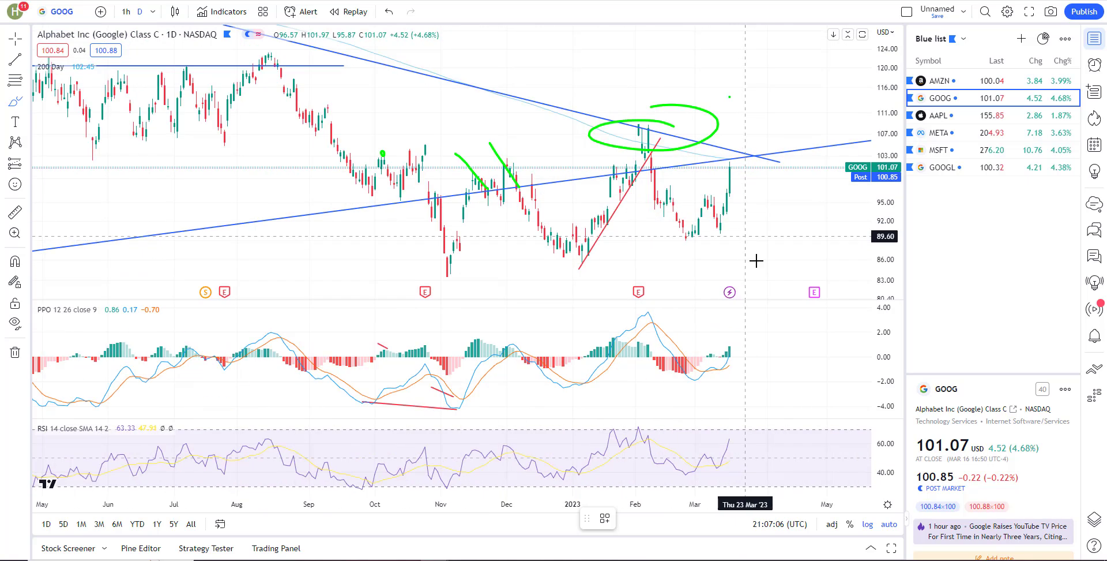
drag(640, 94, 641, 93)
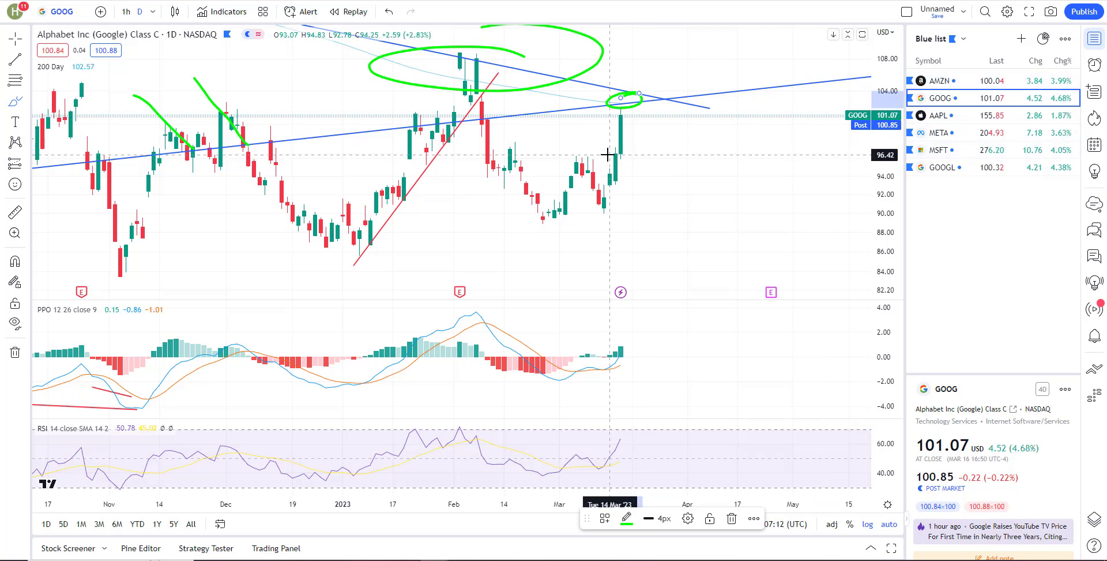
Step: Switch the chart to AAPL and mark the September 2021, December 2021 and February 2022 tests of the green horizontal line with green brush strokes
click(955, 117)
scroll(663, 232, up, 3)
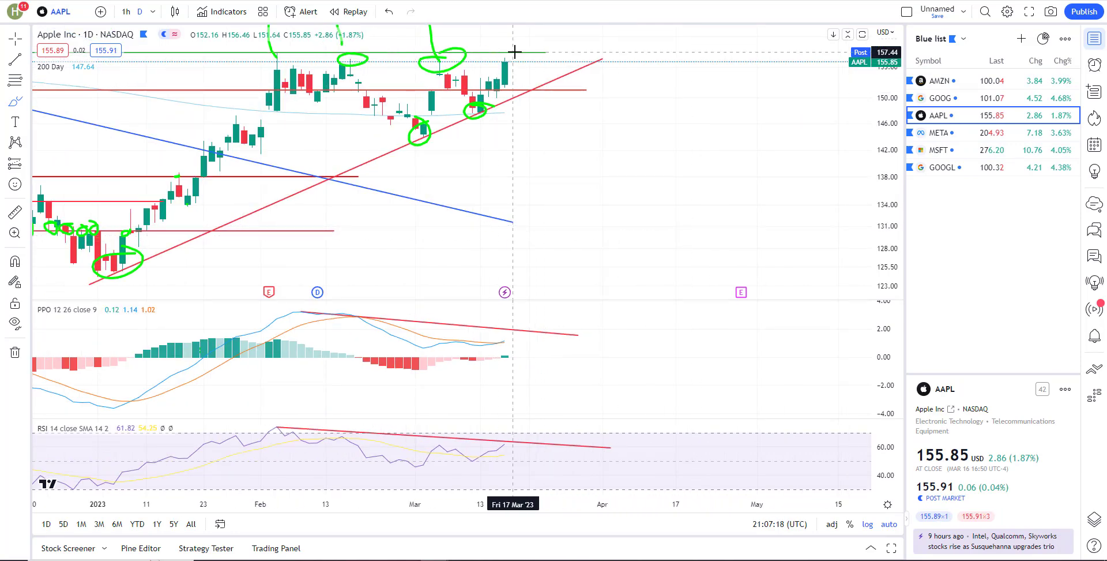
scroll(514, 52, down, 5)
scroll(522, 139, down, 5)
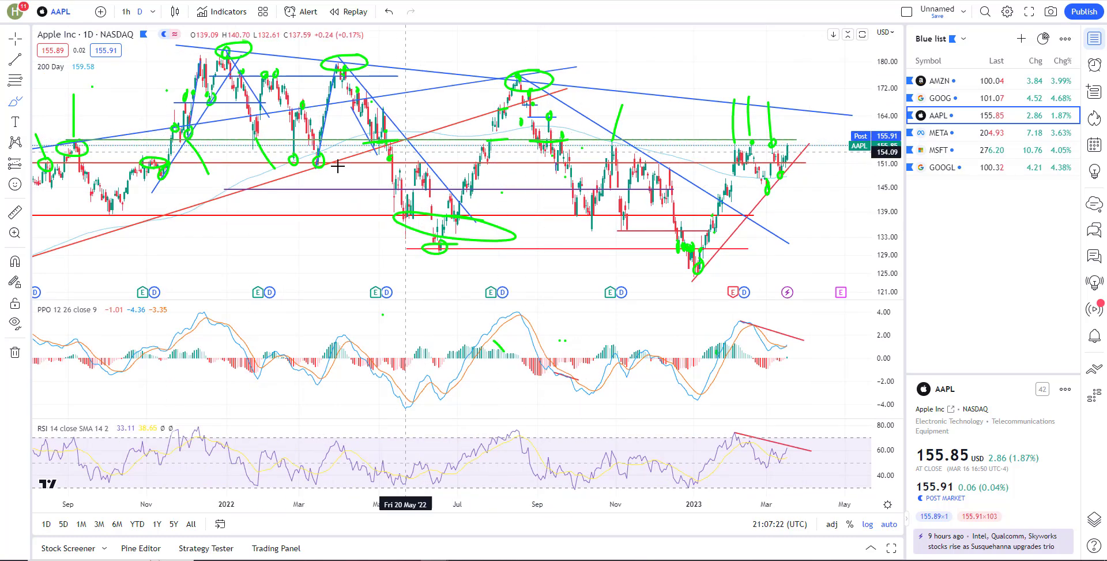
scroll(167, 141, down, 2)
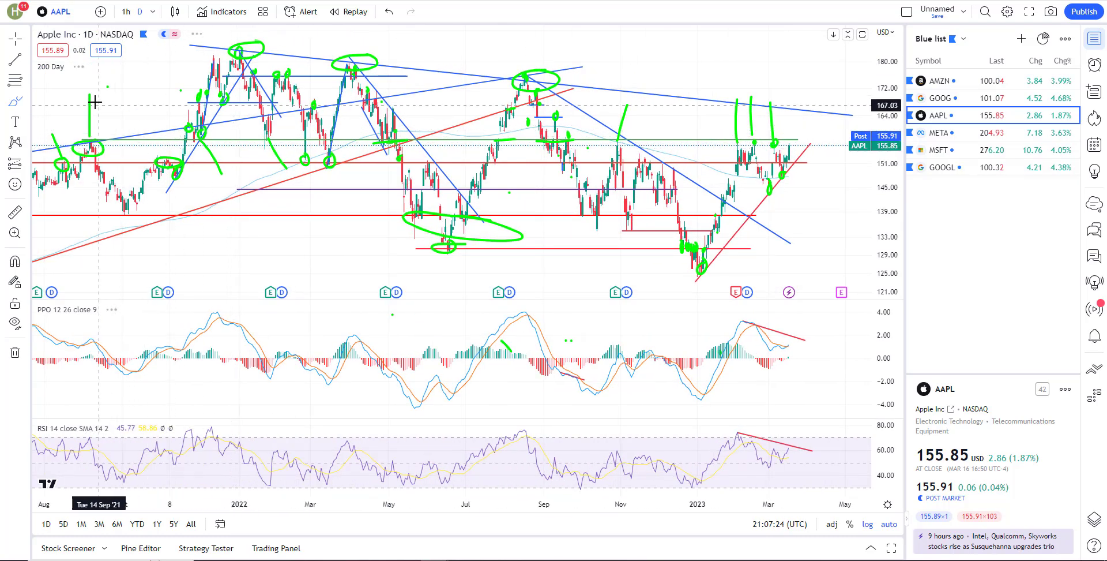
drag(93, 105, 95, 129)
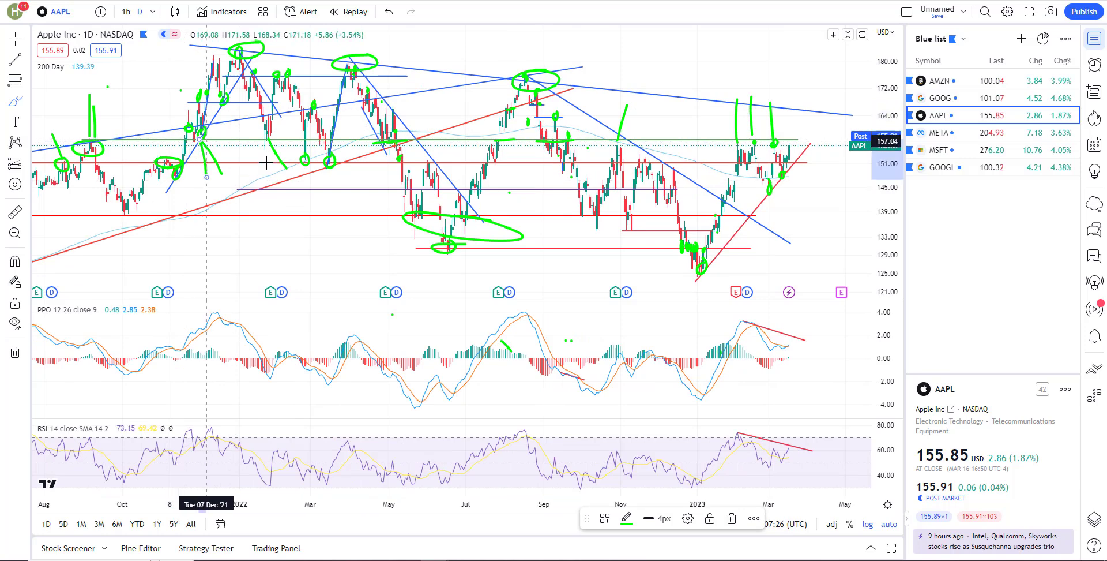
drag(286, 165, 272, 136)
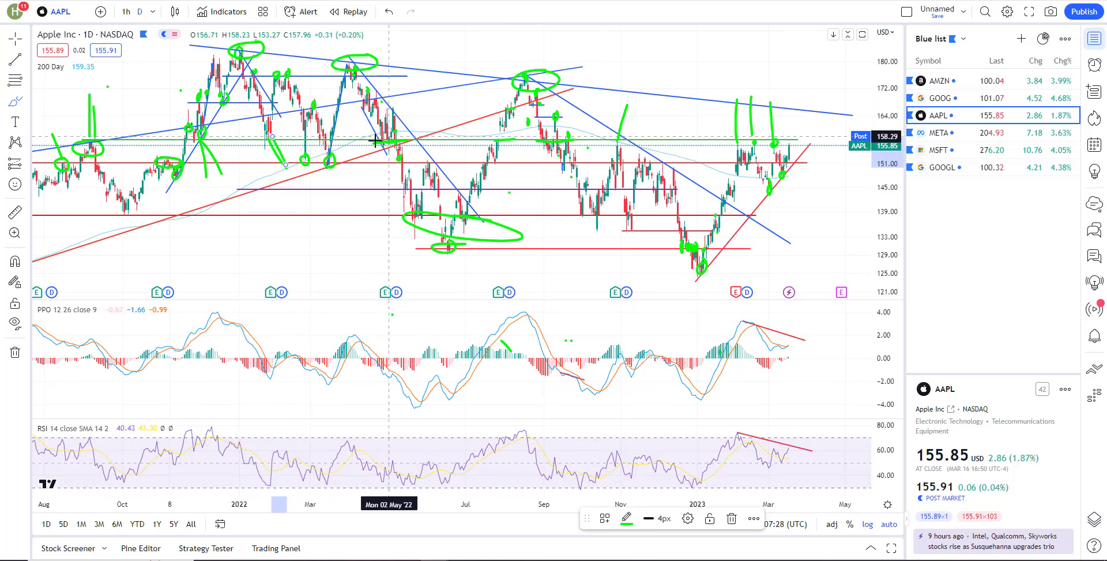
Step: Mark AAPL's August 2022, late October 2022, February 2023 and March 2023 tests of the green horizontal line with green brush strokes
scroll(391, 138, up, 3)
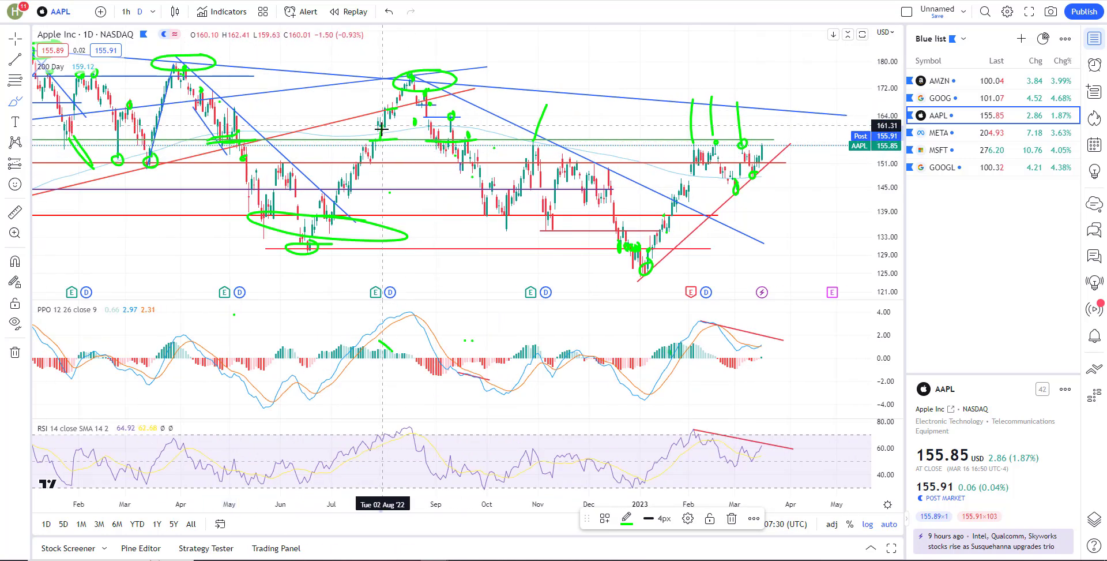
scroll(364, 134, up, 2)
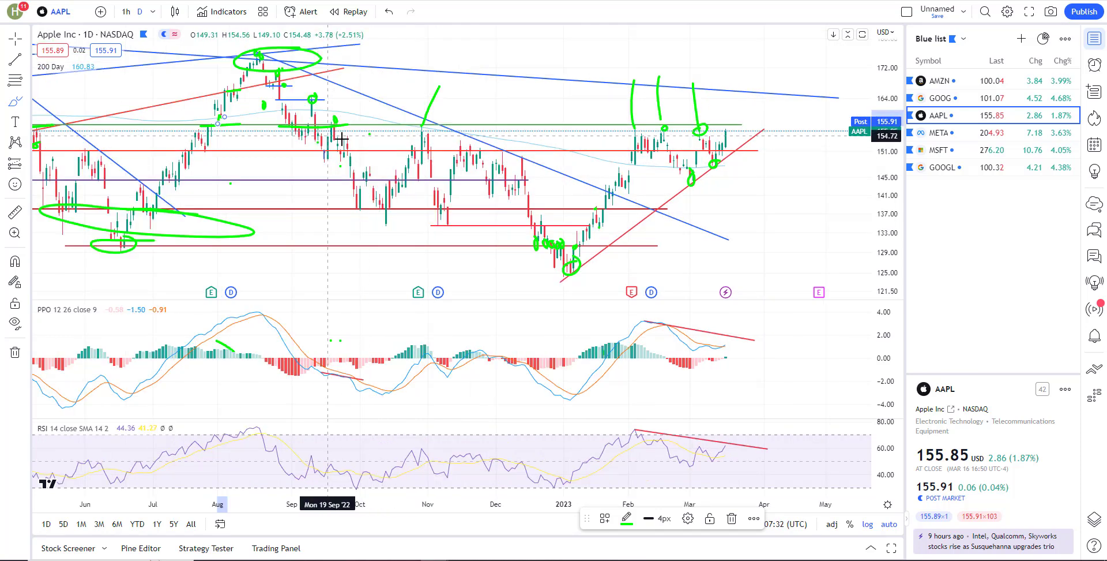
scroll(369, 133, up, 1)
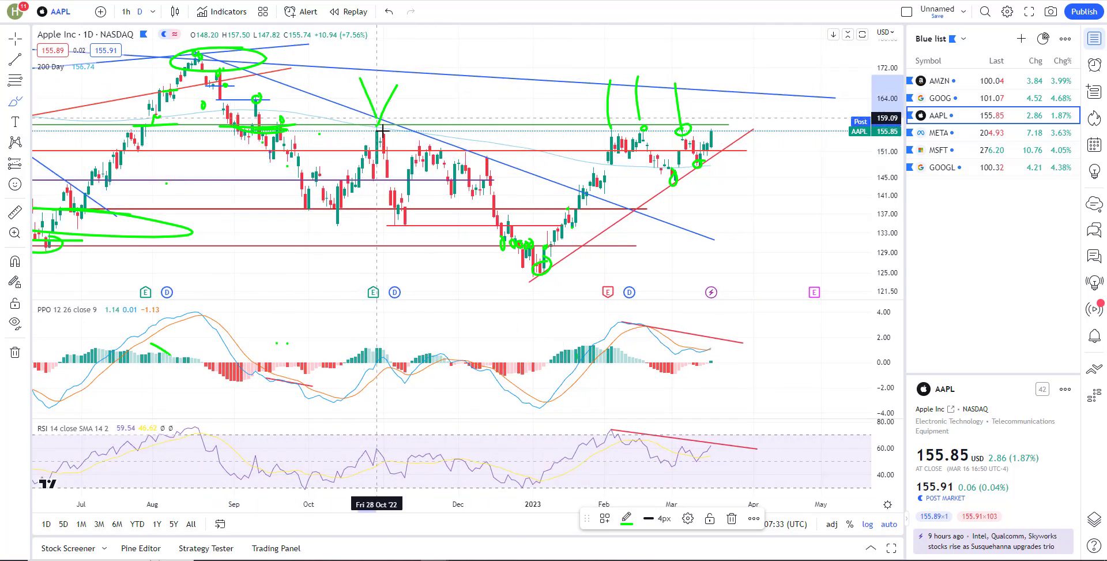
drag(583, 86, 609, 124)
drag(623, 83, 637, 118)
drag(676, 90, 699, 123)
scroll(637, 203, up, 3)
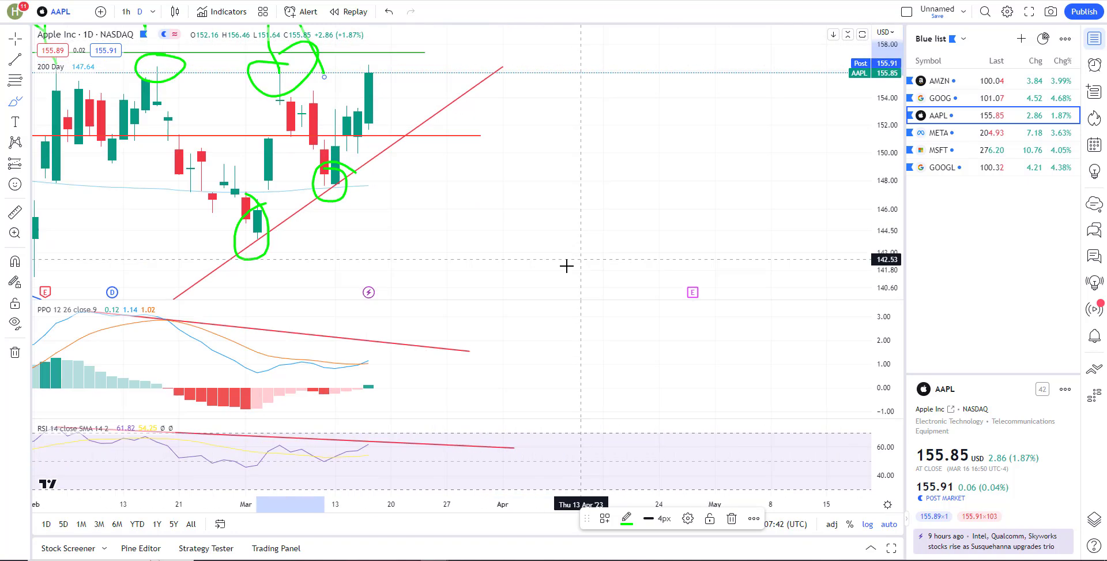
scroll(499, 262, up, 1)
scroll(488, 367, up, 1)
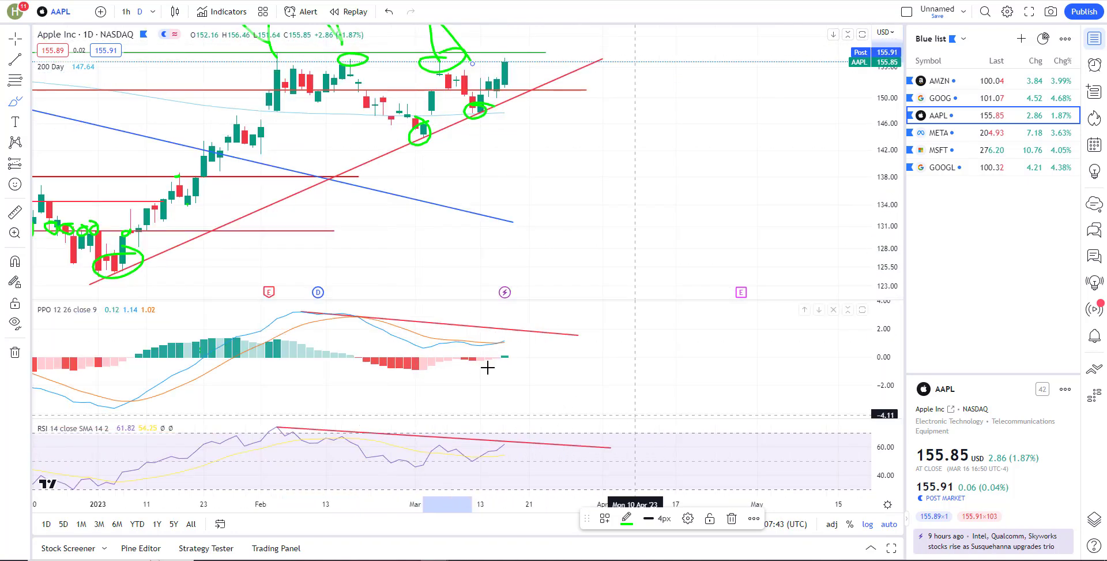
Step: Lower the later end of AAPL's descending red PPO trend line to 0.35 at 31 March 2023
click(14, 65)
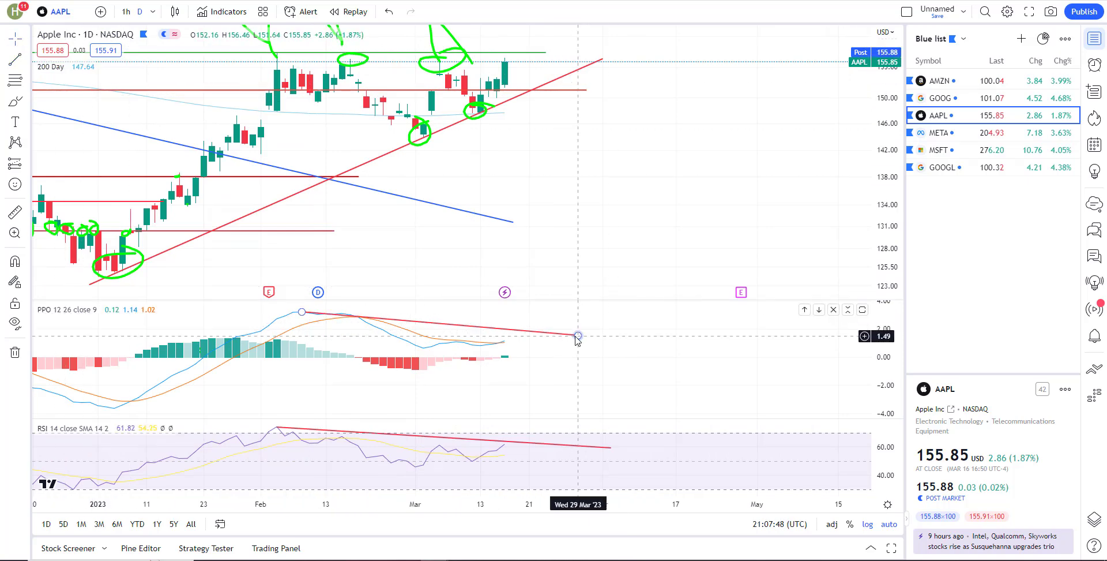
drag(578, 334, 594, 353)
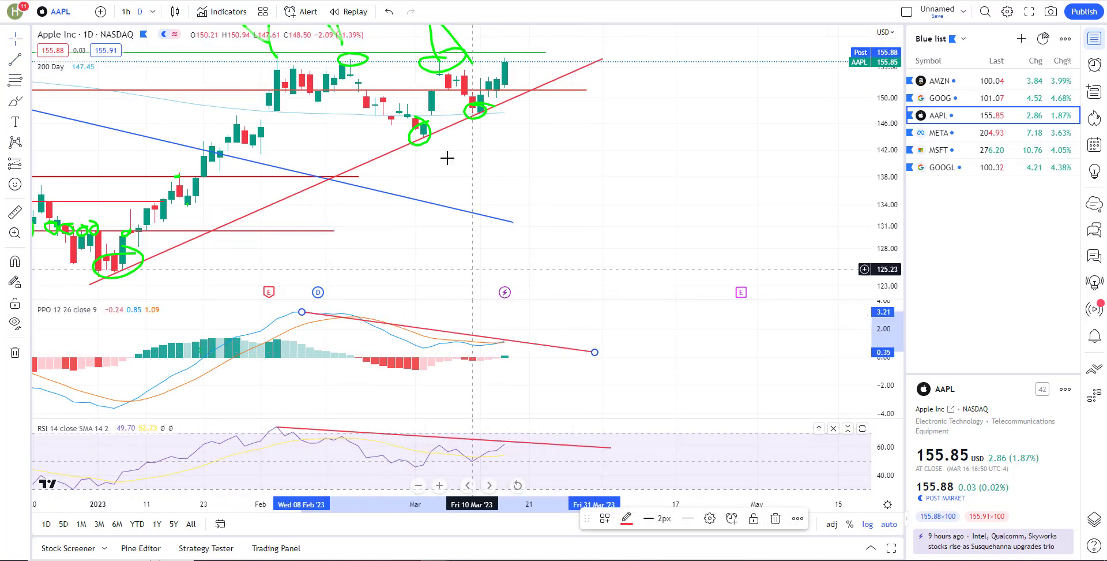
Step: Measure the price distance from the latest AAPL candle up to the green horizontal line
scroll(444, 144, up, 2)
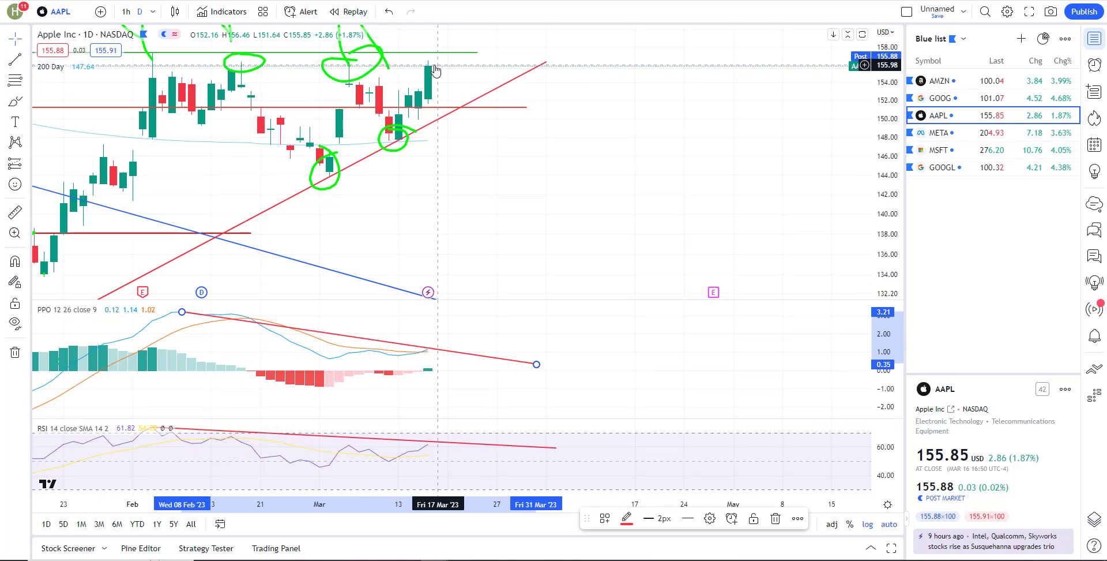
scroll(334, 334, down, 3)
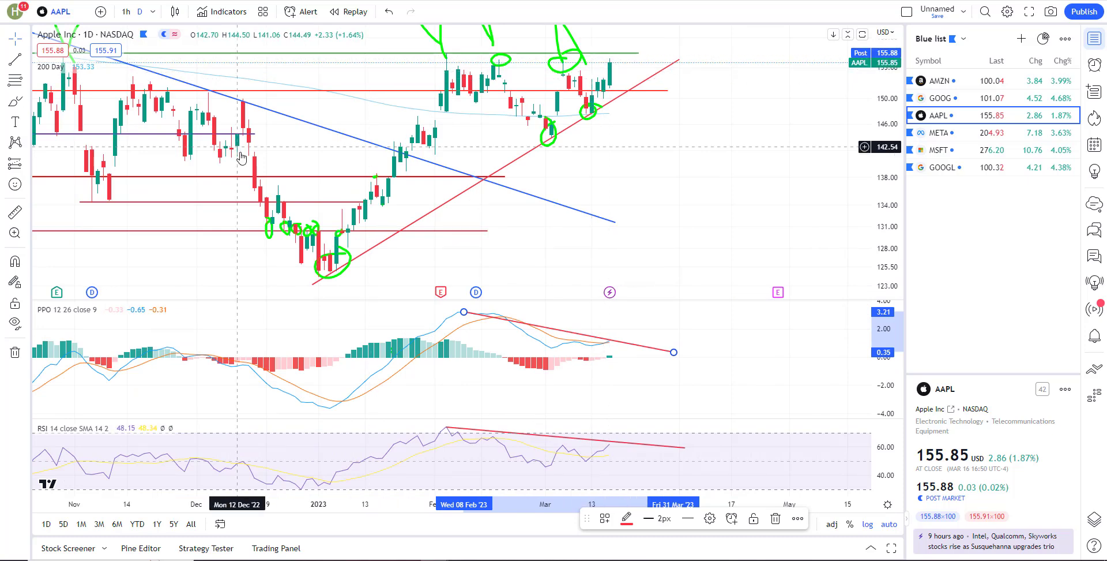
scroll(311, 116, up, 3)
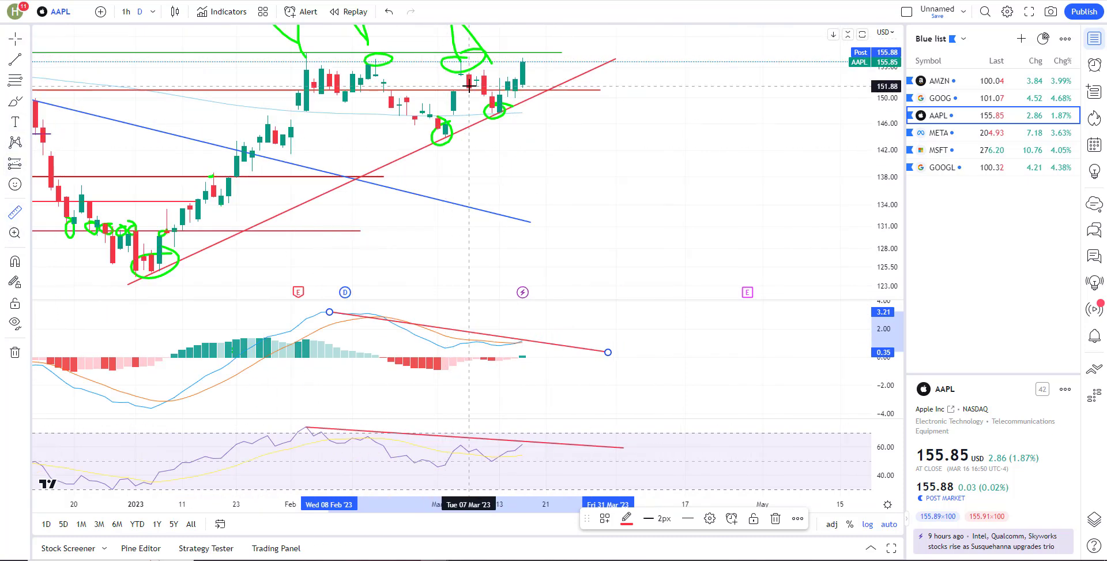
click(527, 61)
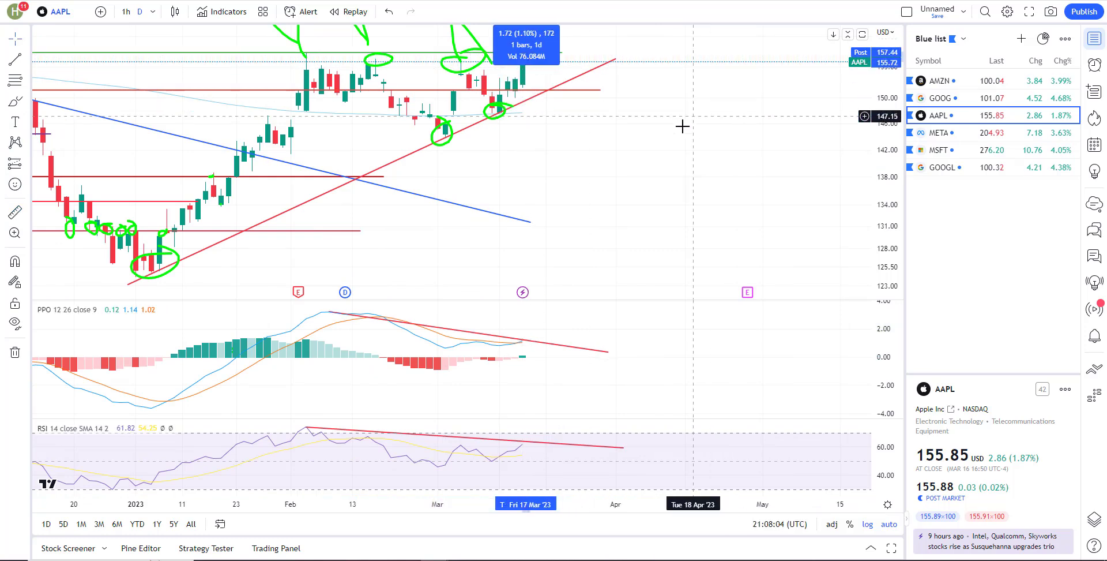
click(576, 92)
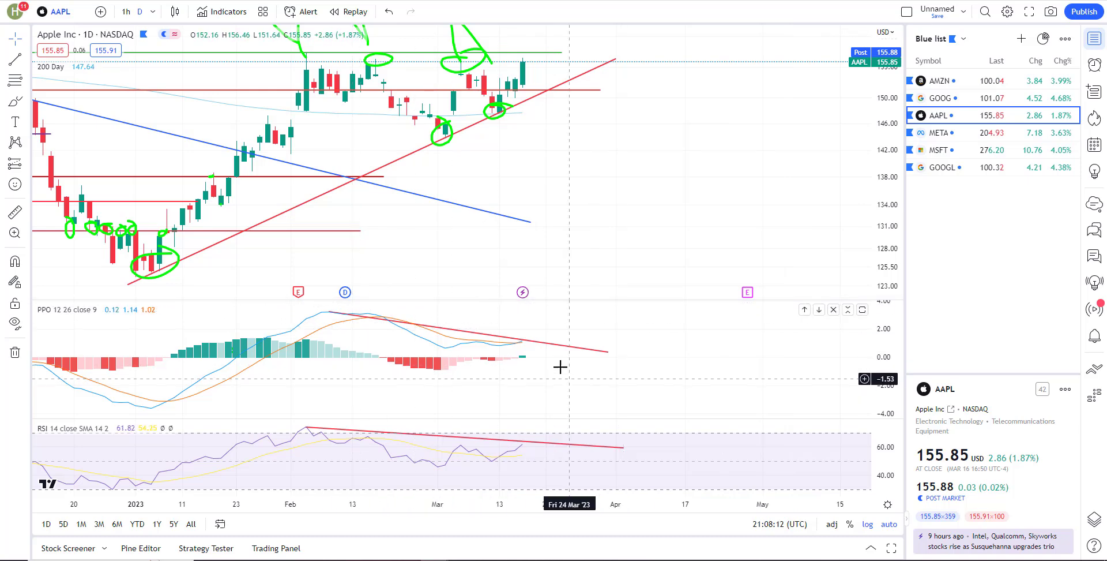
Step: Switch the chart to META and lower the later end of its descending red PPO trend line
click(957, 133)
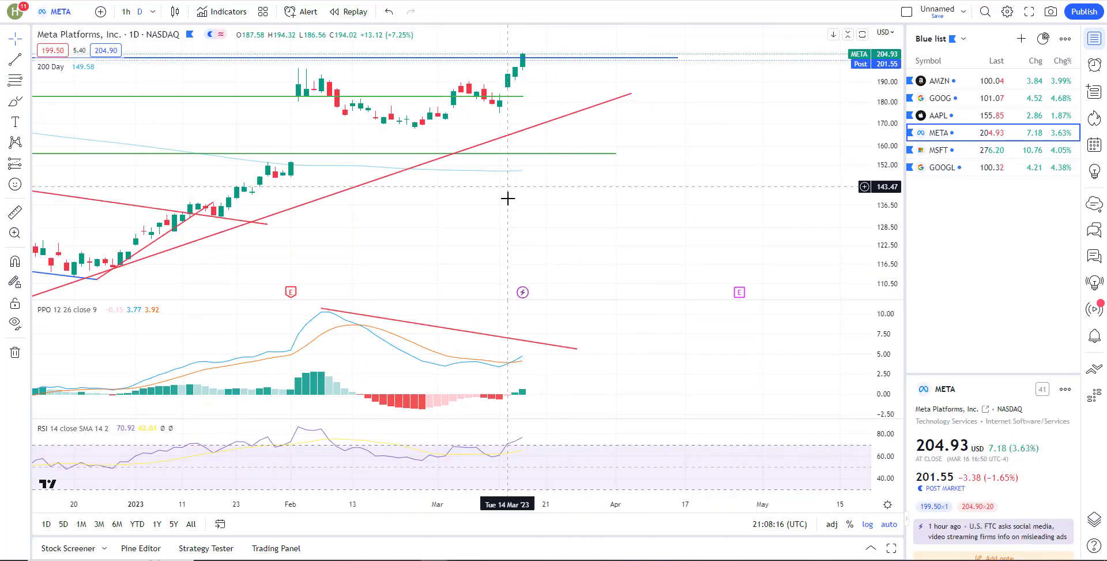
scroll(492, 231, down, 1)
drag(590, 350, 603, 364)
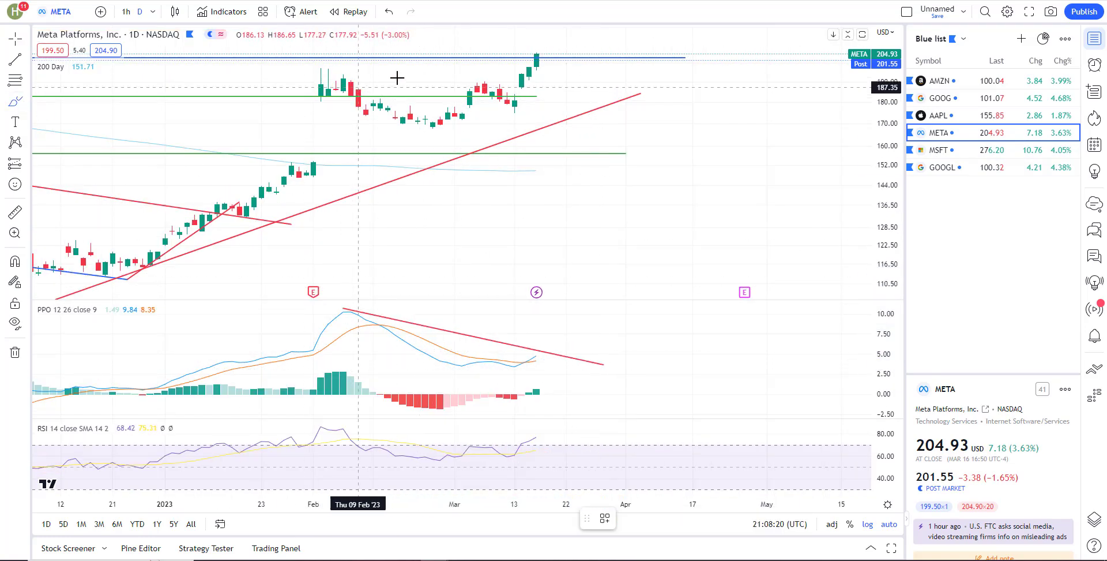
Step: Circle META's latest candle at the blue horizontal line and its early February 2023 highs with the green brush
mouse_move(571, 40)
mouse_down()
mouse_move(516, 42)
mouse_move(562, 61)
mouse_move(536, 49)
mouse_up()
drag(352, 72, 335, 73)
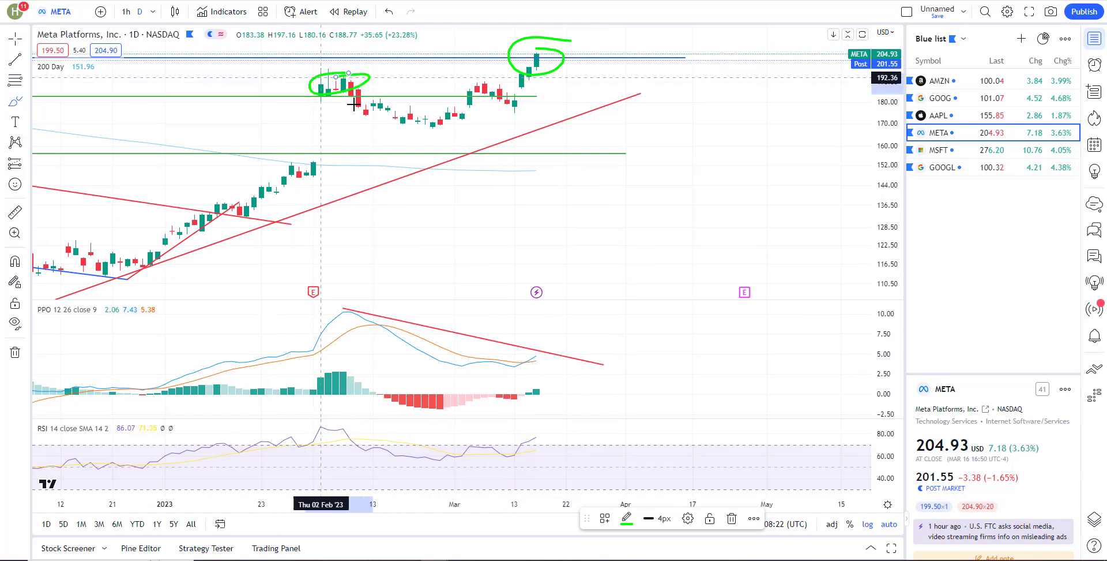
Step: Brush green declining strokes from META's February PPO and RSI peaks, plus a downward stroke from the latest PPO point
drag(340, 311, 441, 330)
drag(580, 348, 596, 349)
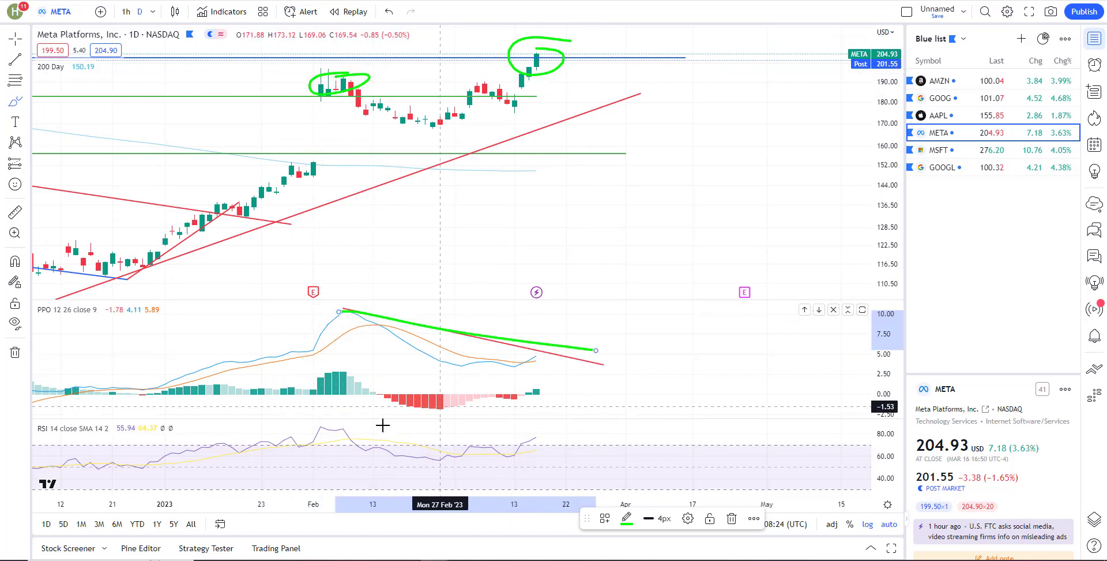
drag(339, 427, 595, 440)
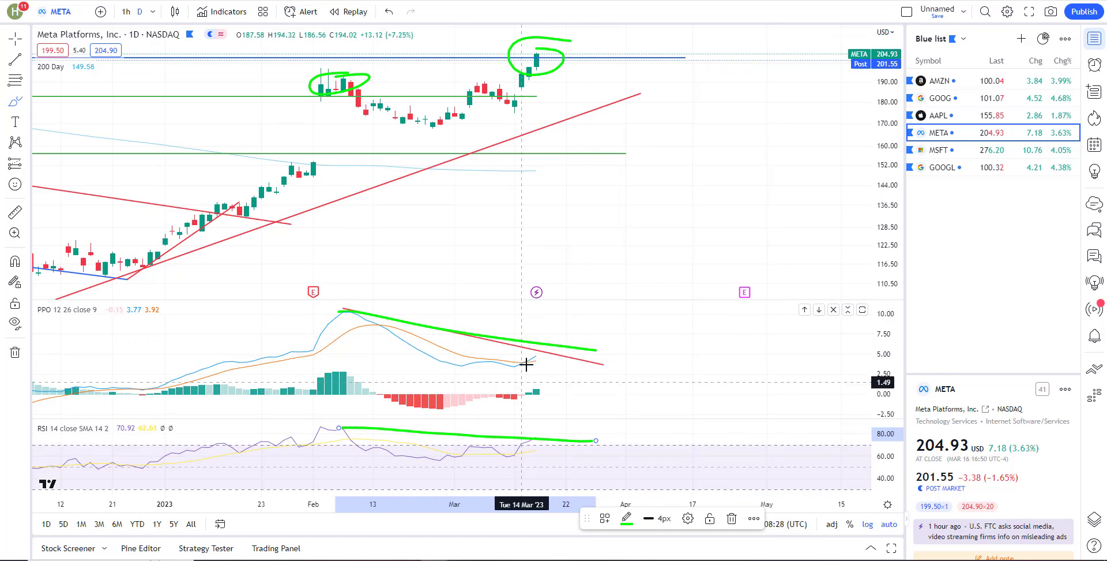
drag(531, 357, 581, 398)
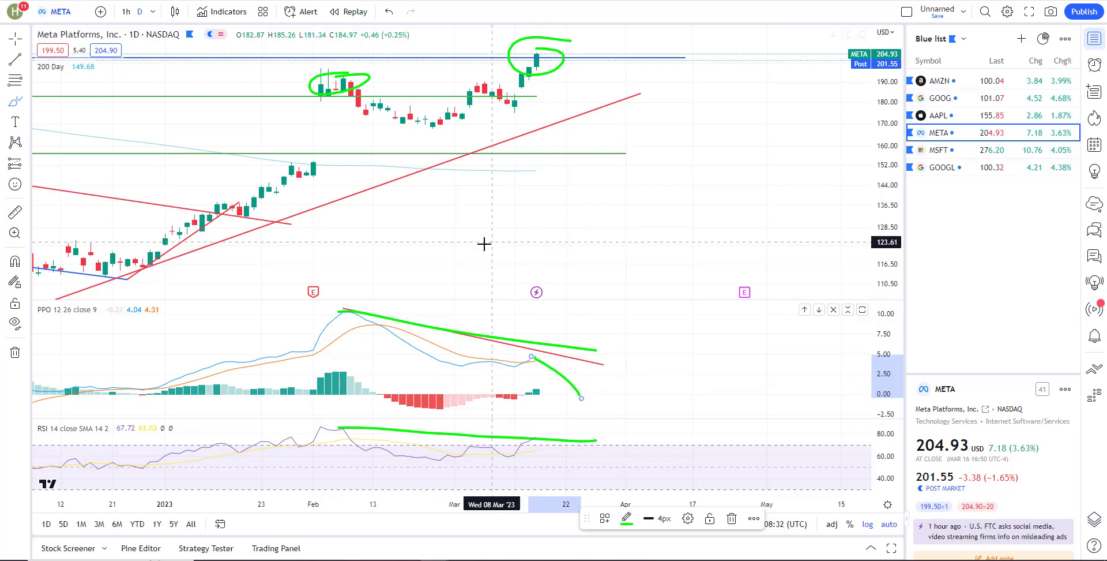
Step: Switch the chart to MSFT and circle its latest candle with the green brush
click(940, 150)
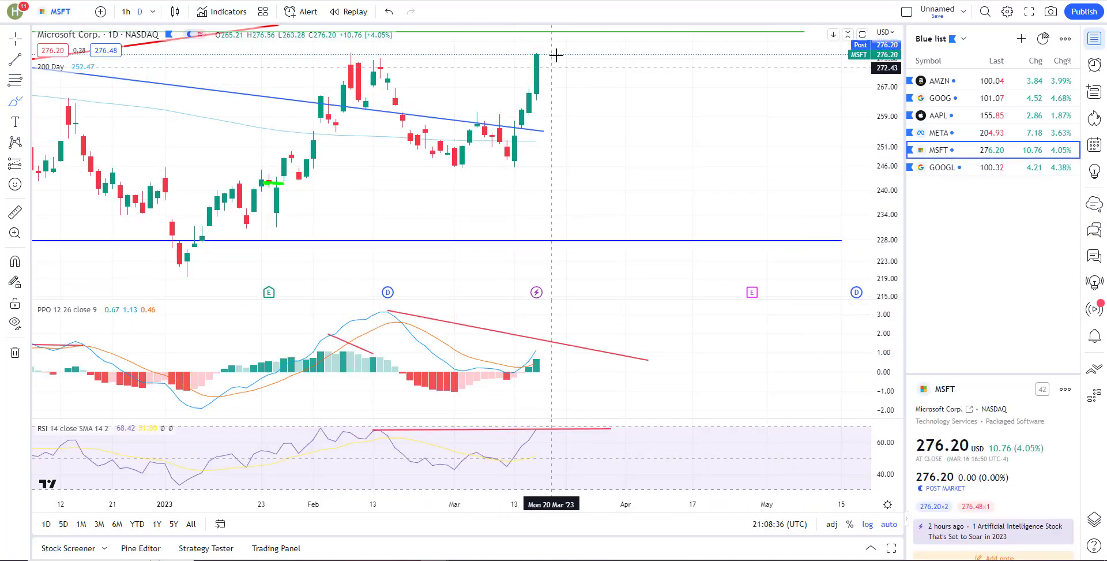
mouse_move(556, 50)
mouse_down()
mouse_move(522, 55)
mouse_move(543, 53)
mouse_up()
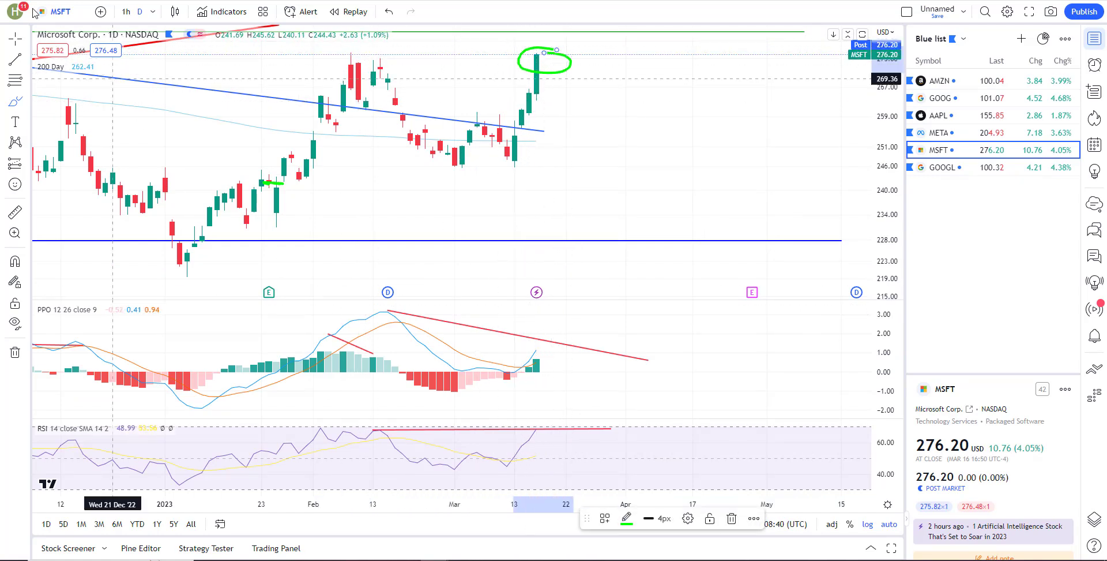
key(Escape)
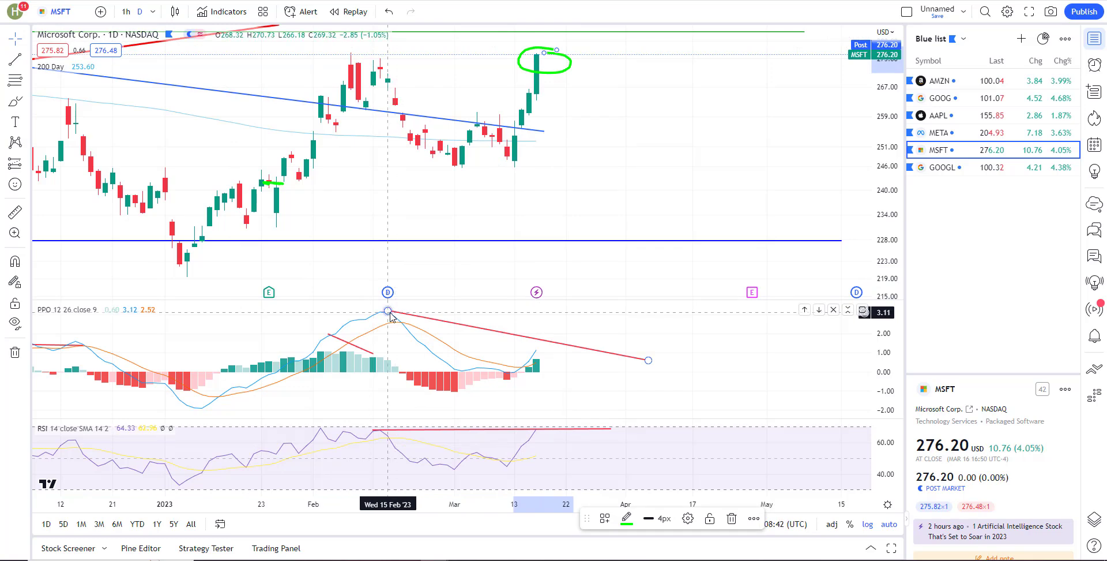
Step: Reposition MSFT's descending red PPO trend line to run from 3.38 at 9 February 2023 to about 0.21 at 6 April 2023
drag(389, 312, 358, 307)
drag(648, 360, 647, 367)
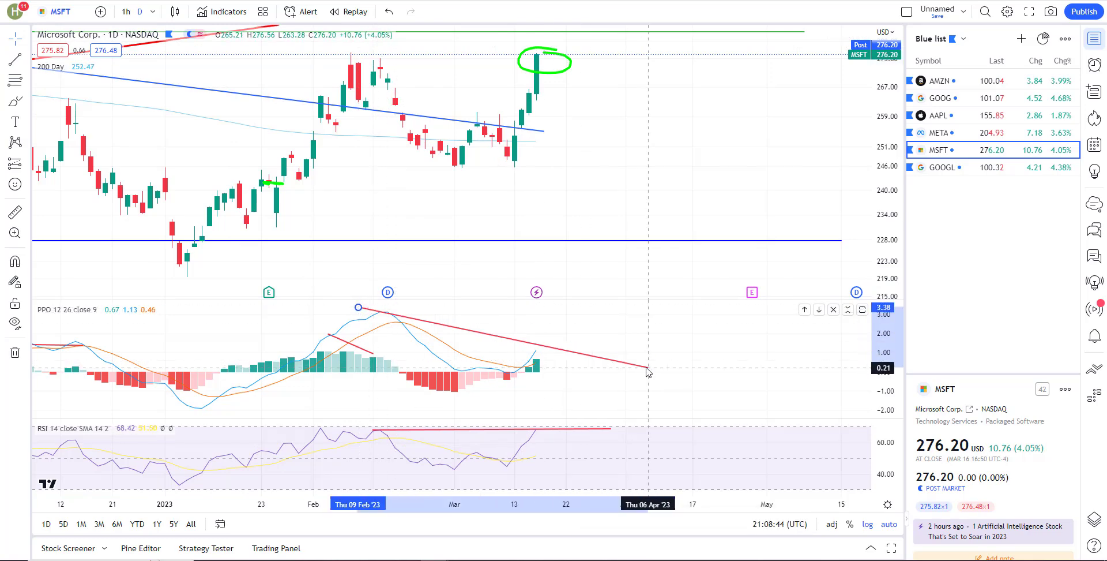
Step: Draw short downward green brush strokes from MSFT's latest PPO and RSI values at their red trend lines
drag(540, 429, 571, 440)
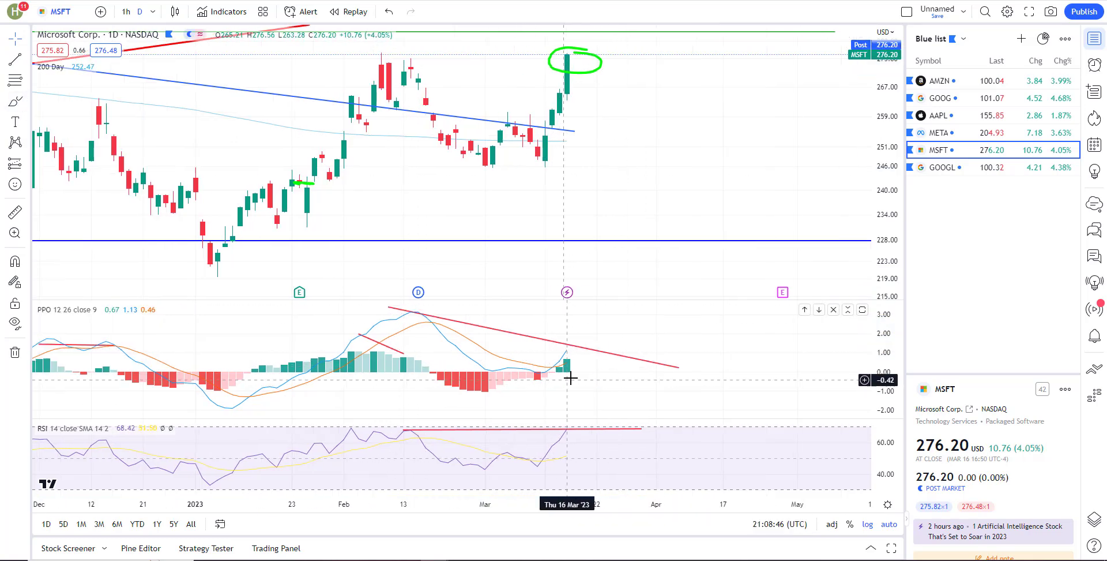
click(13, 104)
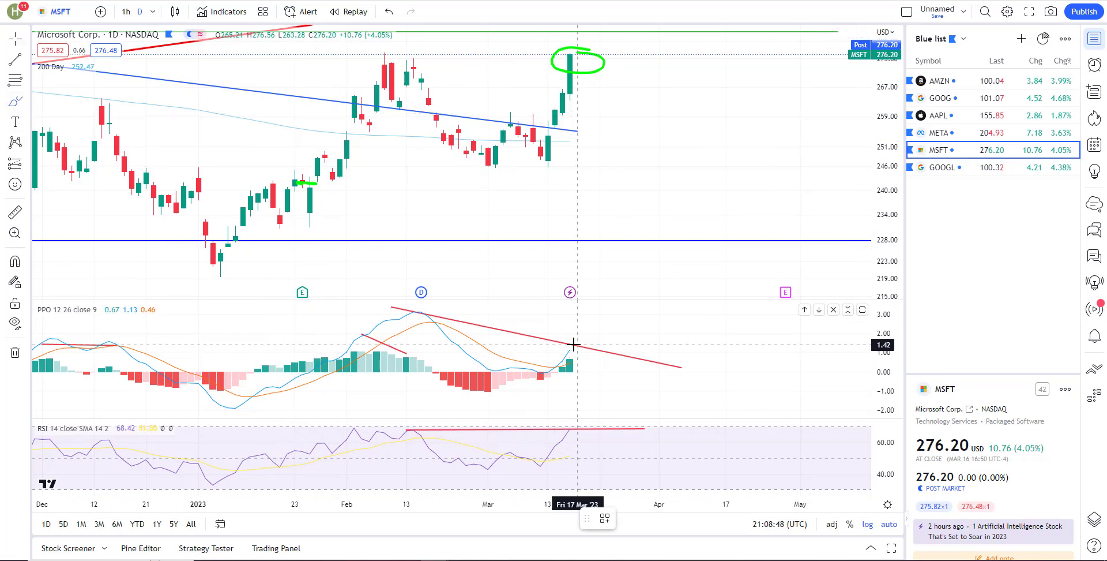
drag(578, 347, 607, 374)
drag(570, 427, 592, 449)
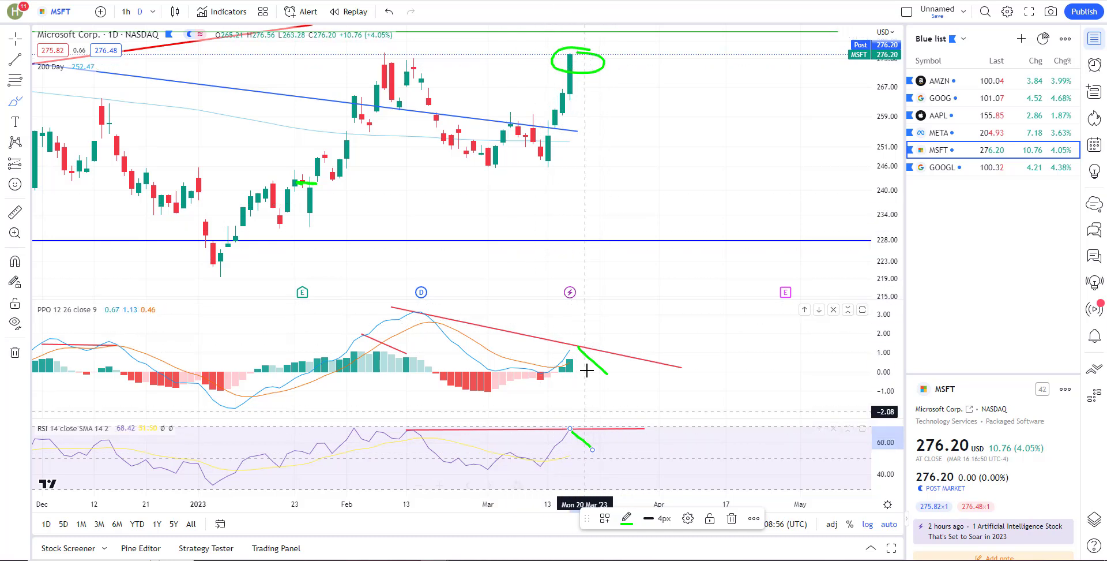
Step: Mark MSFT's October 2021, January 2022, March 2022 and August 2022 moves around the upper green horizontal line with green brush strokes
scroll(559, 235, down, 5)
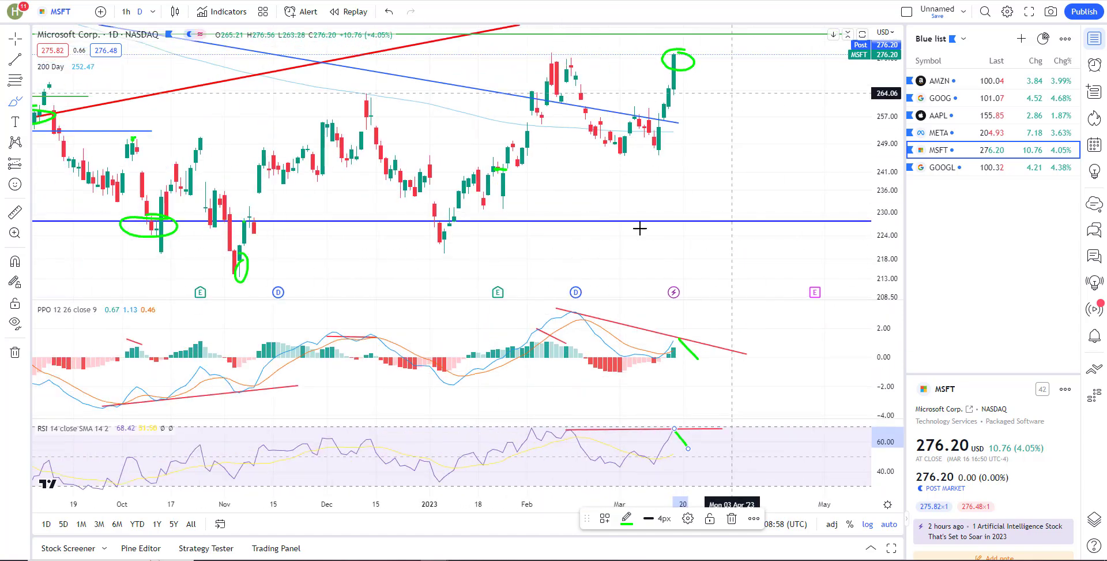
scroll(547, 310, down, 4)
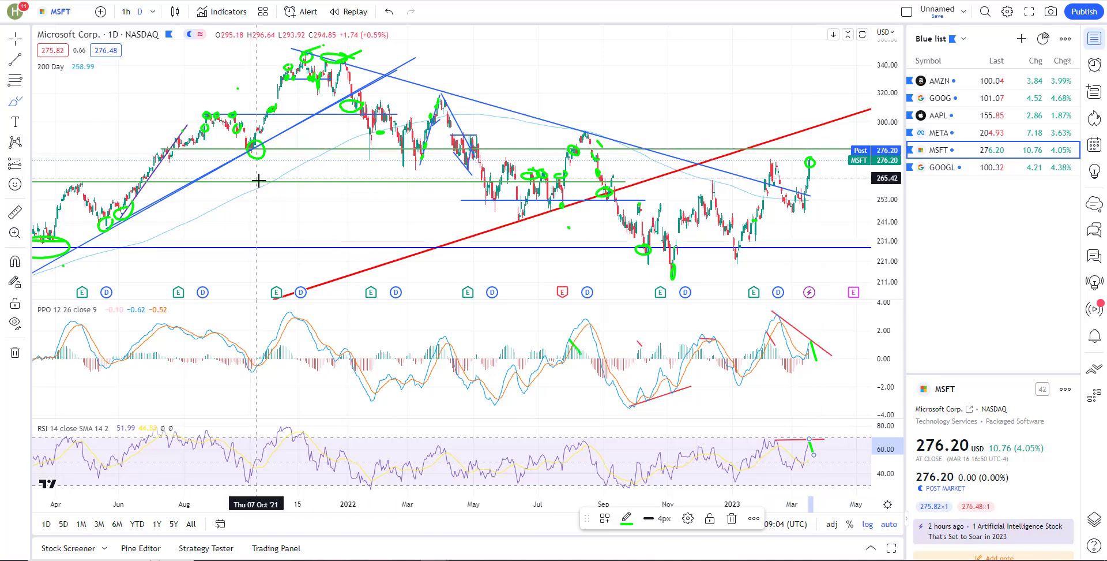
drag(259, 180, 254, 151)
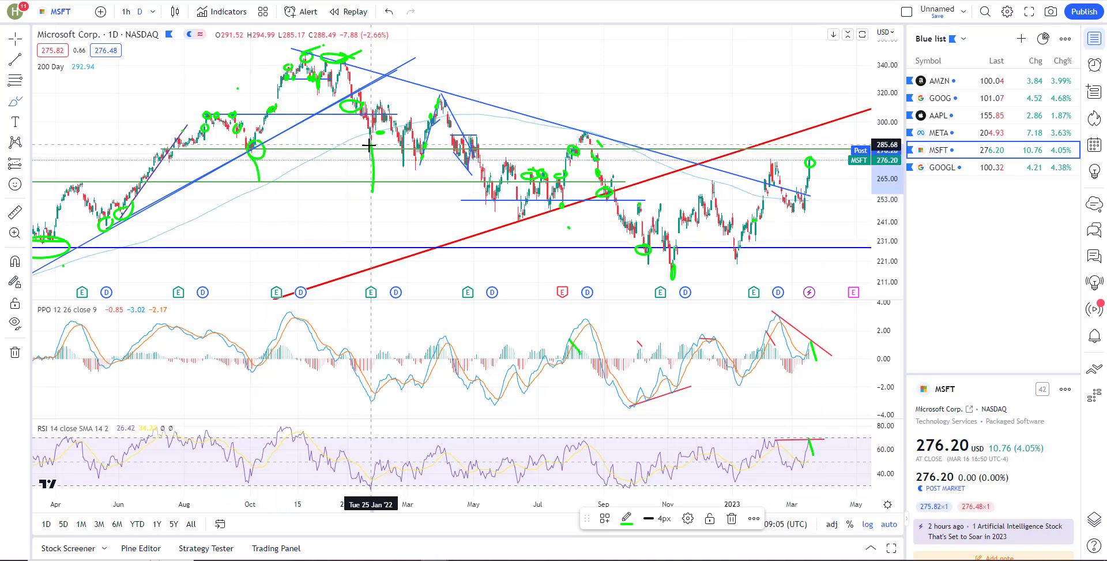
drag(371, 144, 372, 192)
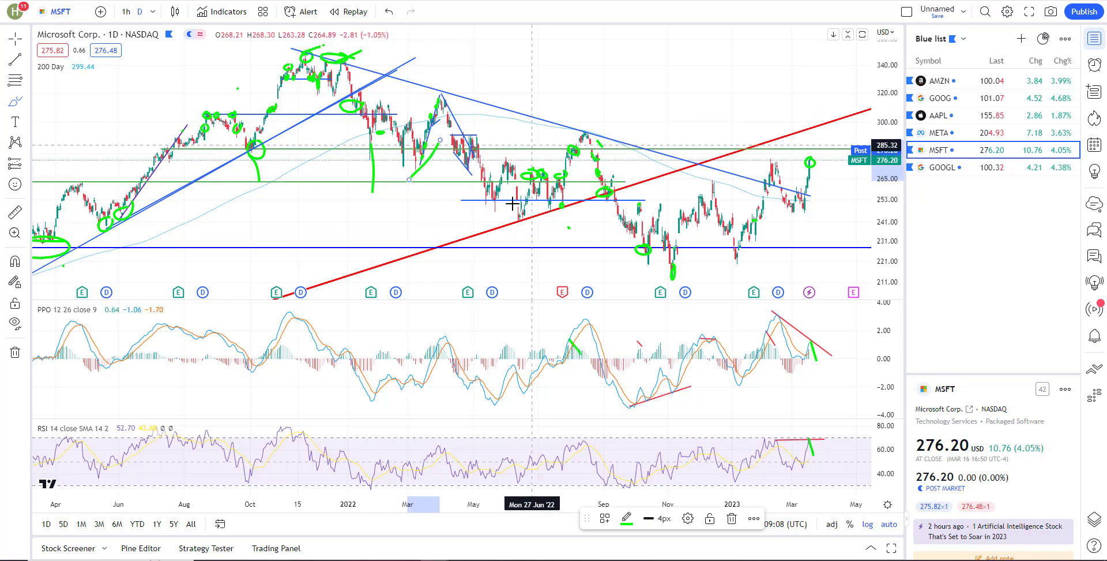
scroll(313, 161, up, 3)
scroll(369, 144, up, 3)
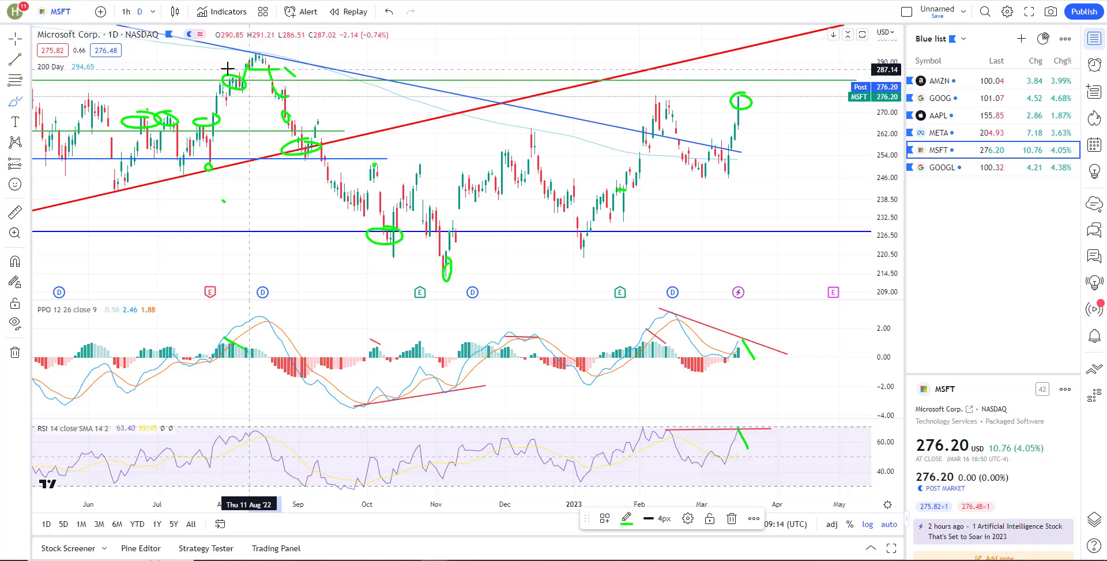
Step: Measure the price distance from the latest MSFT candle up to the upper green horizontal line
scroll(680, 116, up, 3)
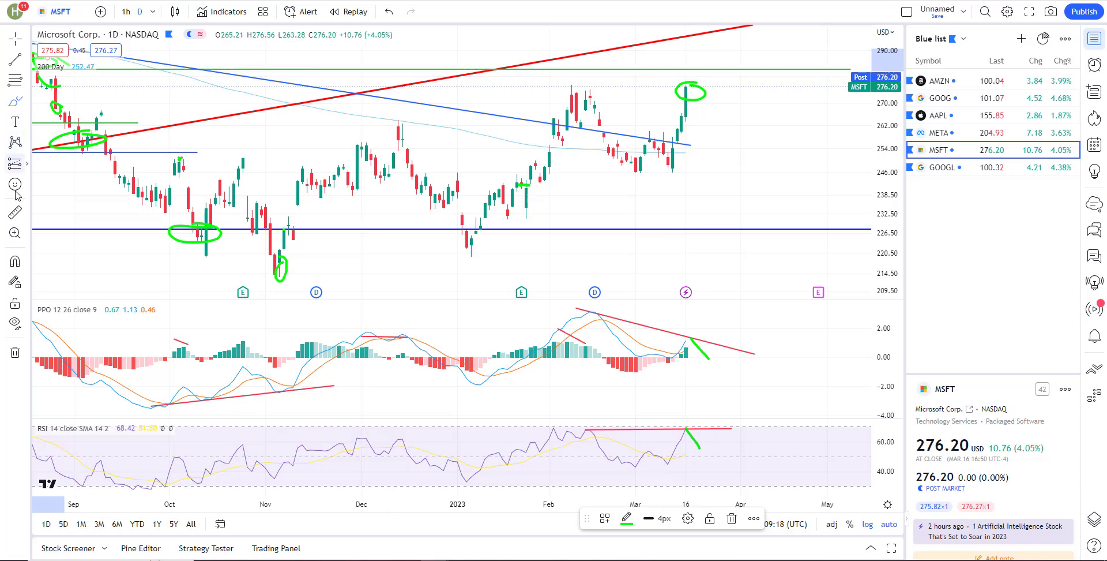
click(14, 212)
scroll(674, 72, up, 2)
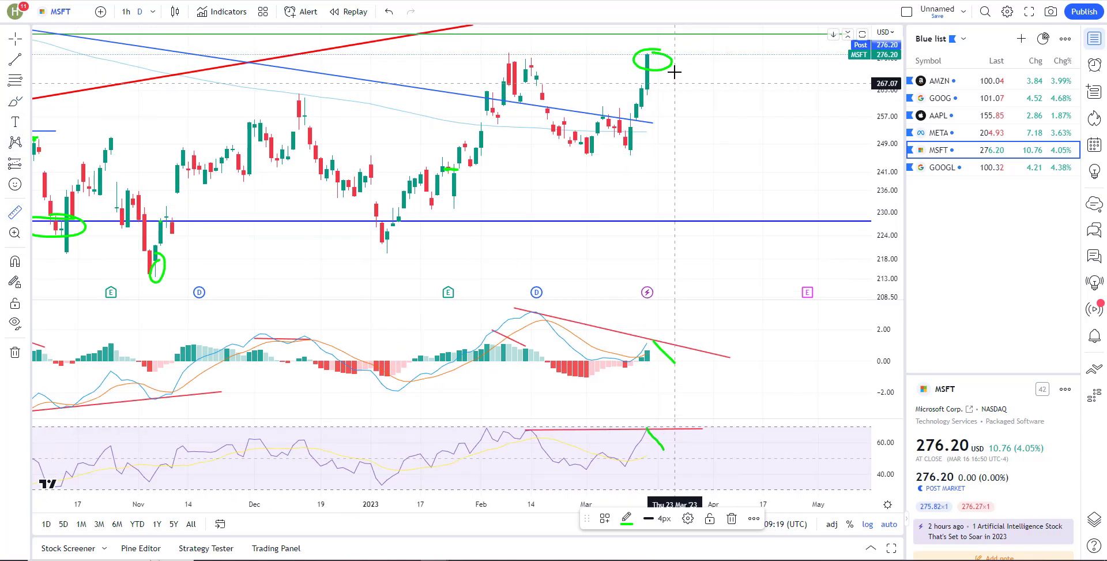
click(651, 53)
click(658, 36)
click(776, 105)
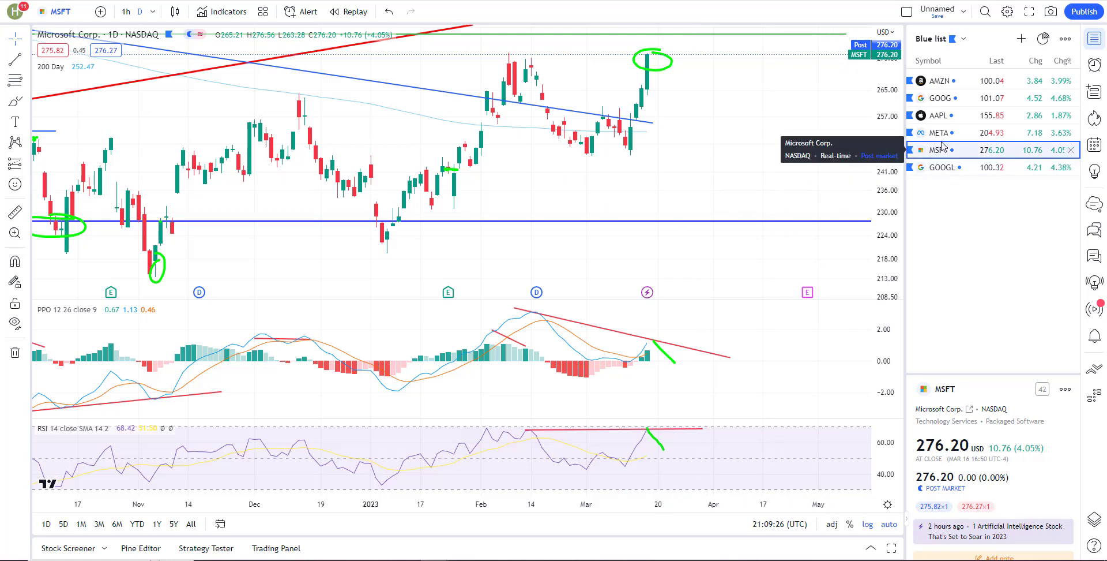
Step: Switch the chart to QQQ and examine its latest candles against the trend lines, horizontal levels, PPO and RSI
scroll(629, 248, down, 2)
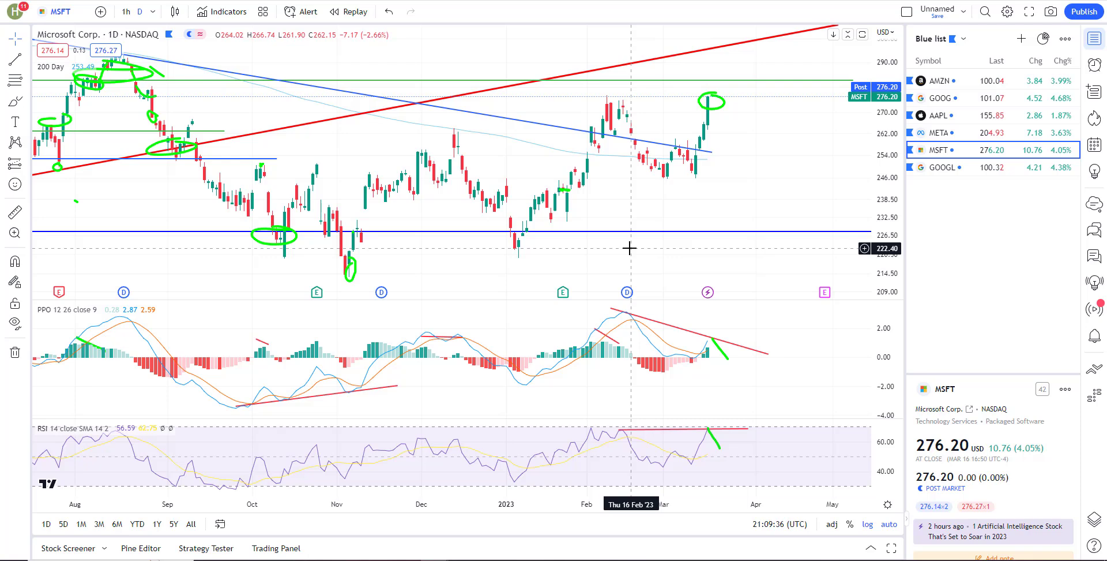
click(60, 11)
text(QQQ)
key(Return)
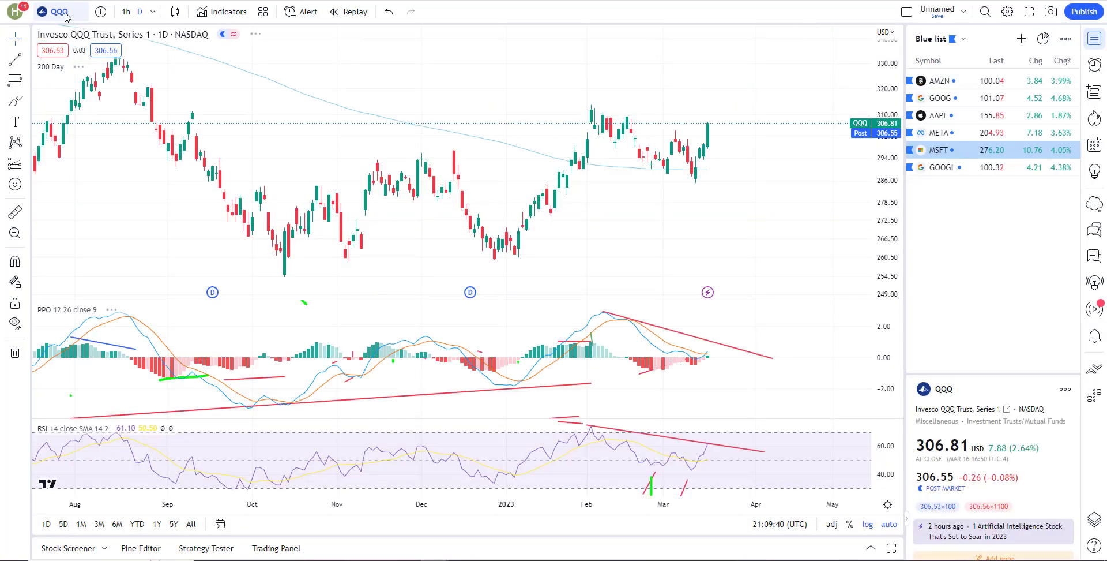
scroll(605, 77, up, 4)
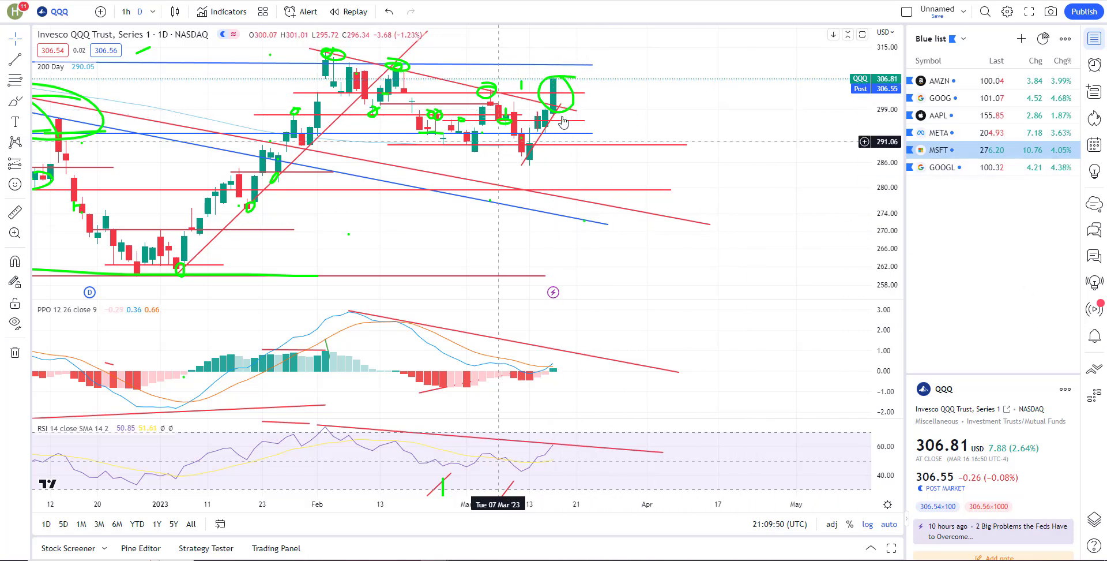
scroll(531, 94, down, 2)
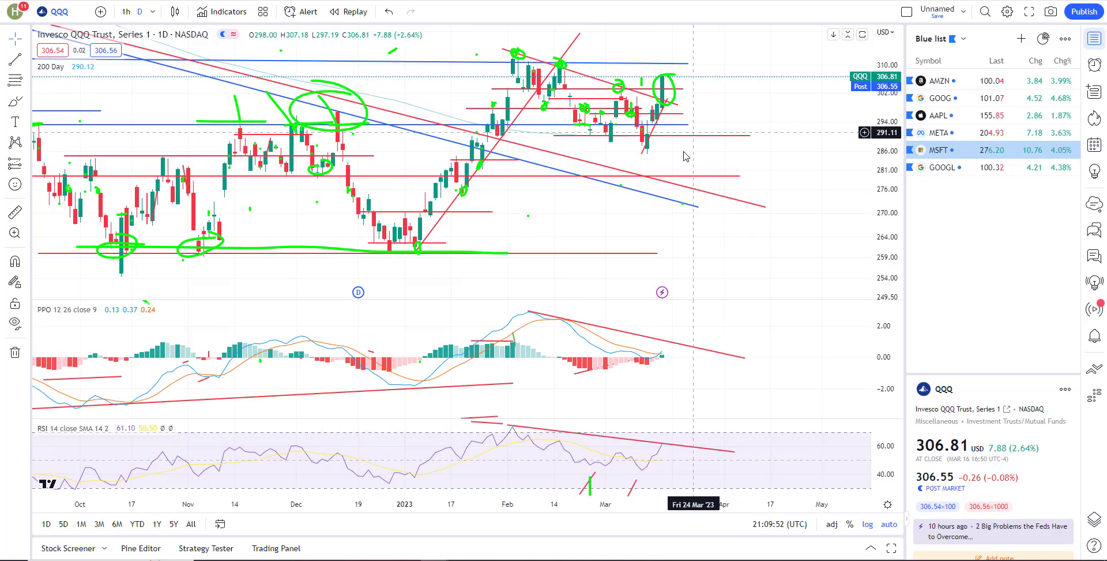
scroll(699, 185, down, 1)
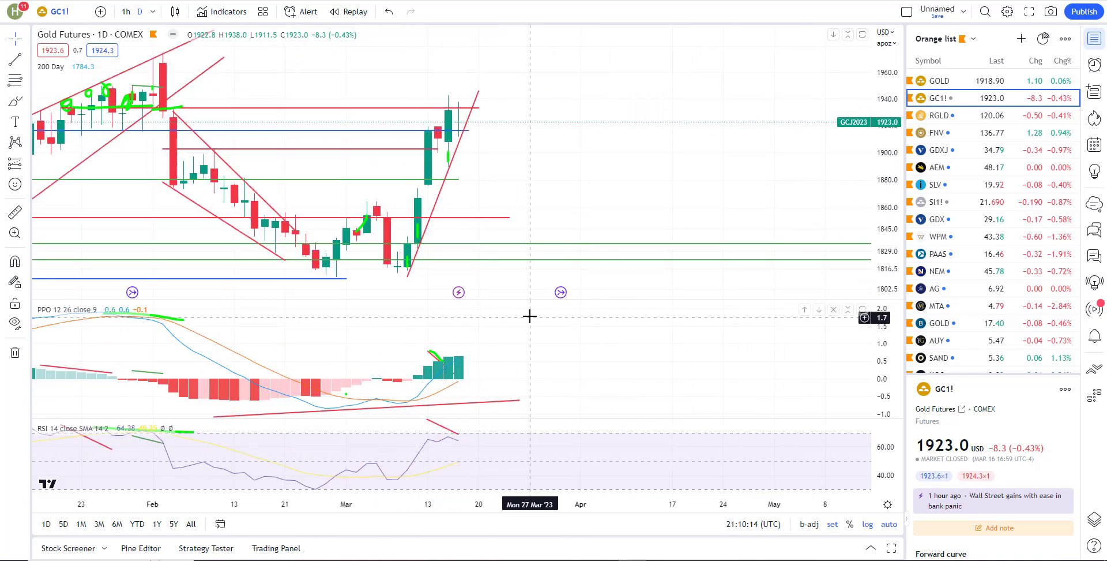
Step: Draw a rising green brush stroke on the Gold Futures chart (GC1!) from the latest candles above the upper red horizontal line
scroll(532, 313, down, 3)
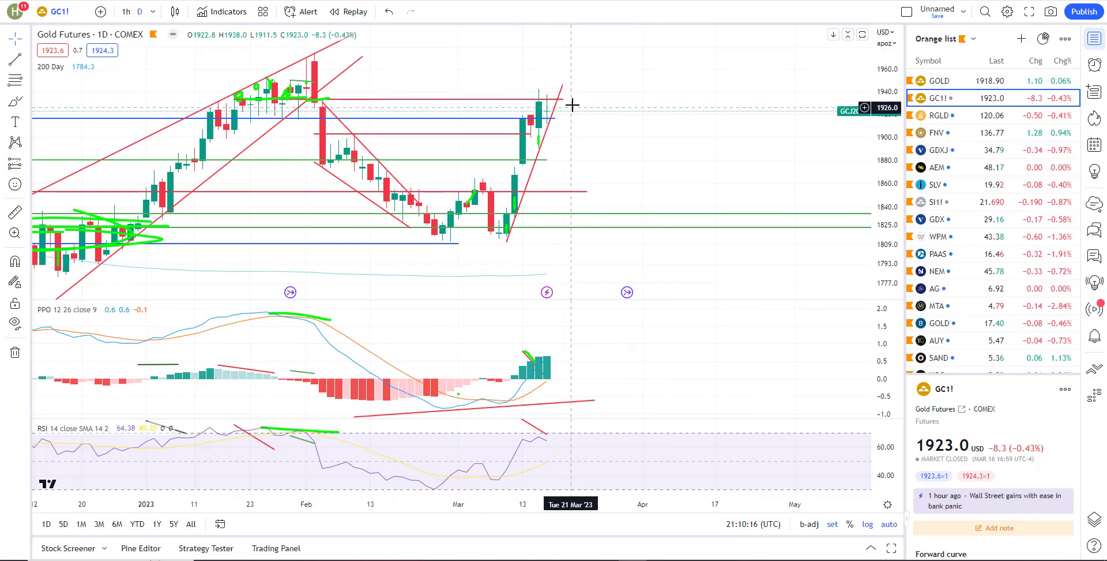
click(15, 103)
drag(540, 95, 571, 39)
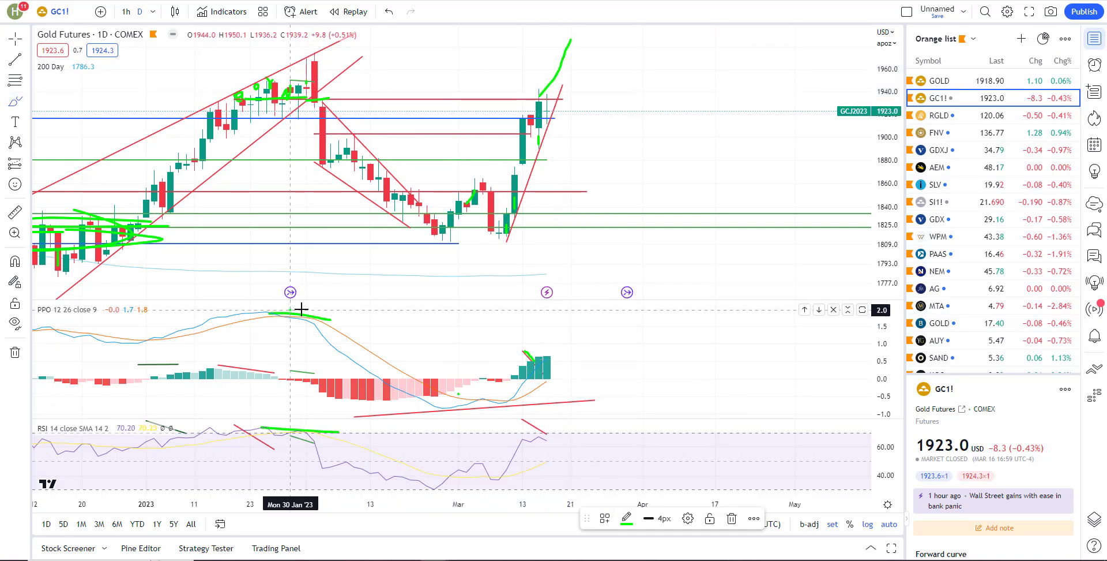
Step: Draw falling green brush strokes across the PPO and RSI panes of the Gold Futures chart, from the late-January peaks past the latest bars
drag(294, 310, 658, 360)
drag(299, 427, 650, 442)
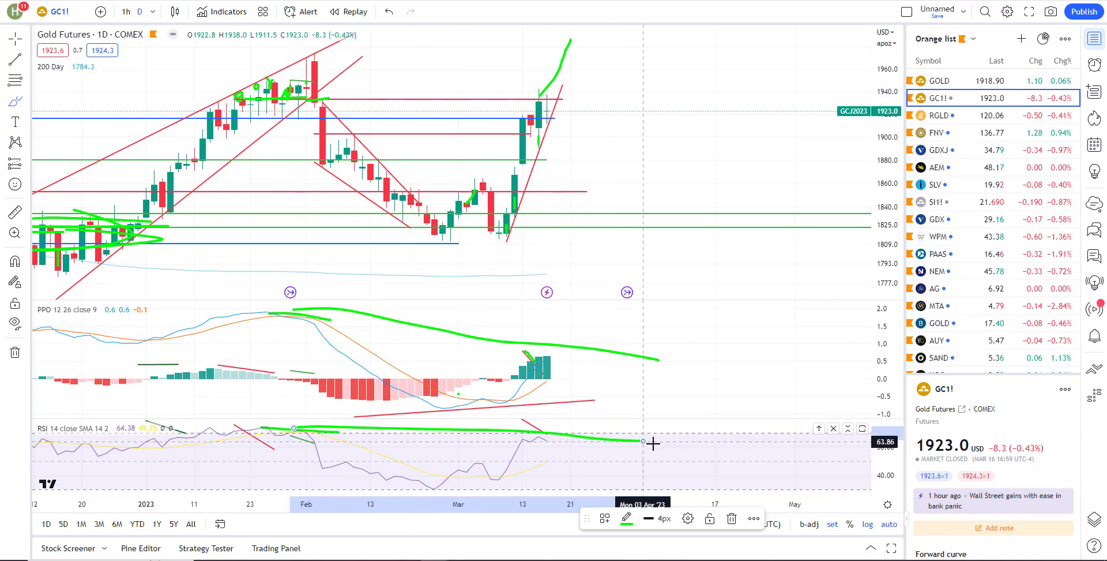
scroll(689, 334, down, 3)
scroll(623, 81, up, 3)
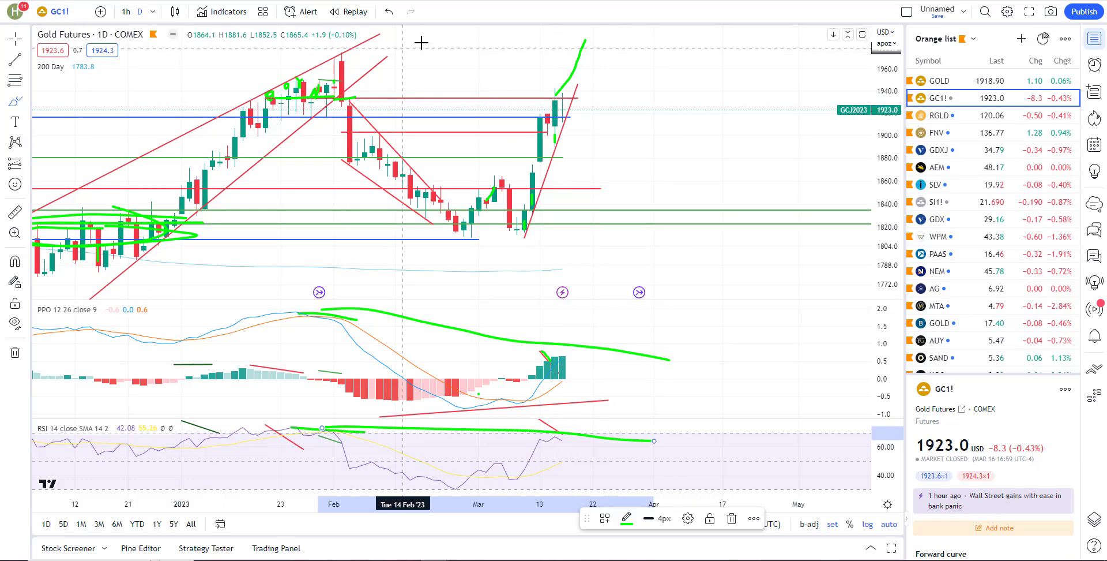
Step: Switch the chart to TLT and mark the early November and early January lows on the rising red trend line with green brush strokes
click(73, 18)
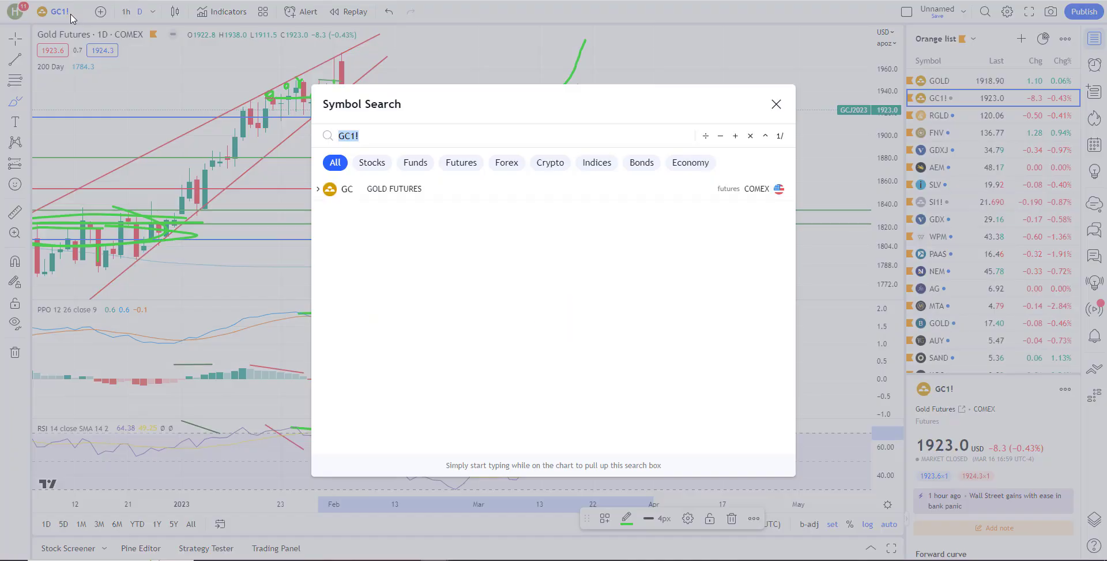
text(TLT)
key(Return)
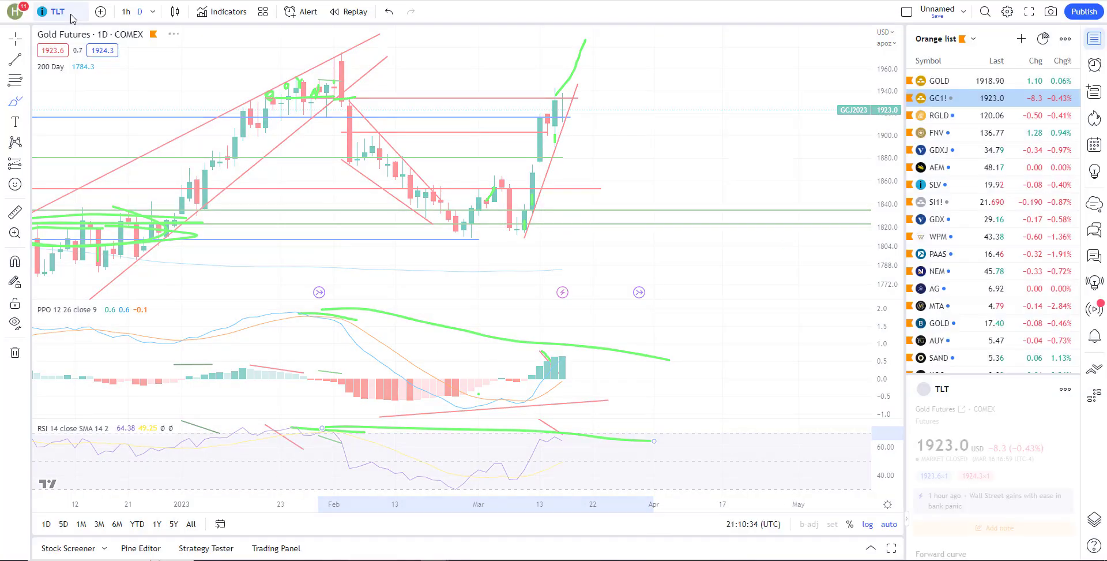
scroll(403, 259, down, 6)
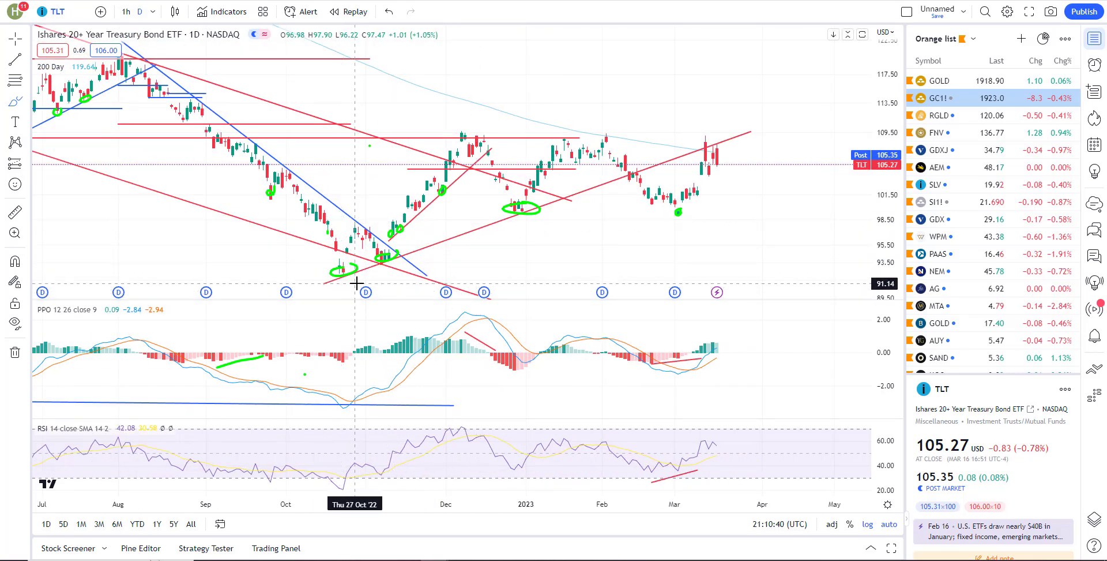
drag(394, 253, 394, 273)
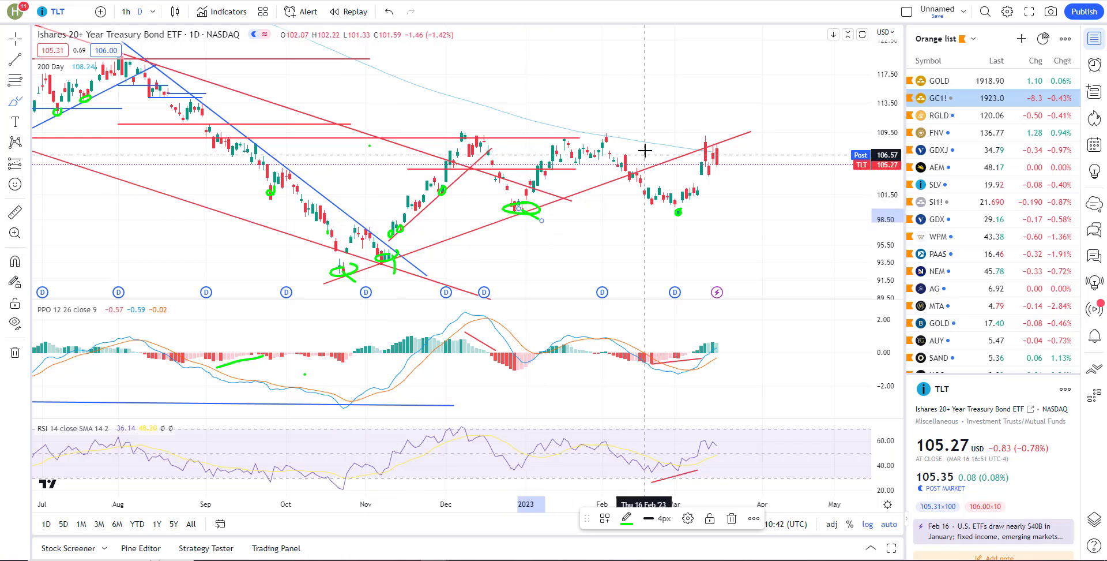
Step: Circle TLT's March touches of the rising red trend line in green and brush a falling path from the latest candle to about 100
scroll(617, 173, up, 4)
scroll(612, 138, up, 2)
mouse_move(558, 87)
mouse_down()
mouse_move(577, 82)
mouse_move(573, 145)
mouse_up()
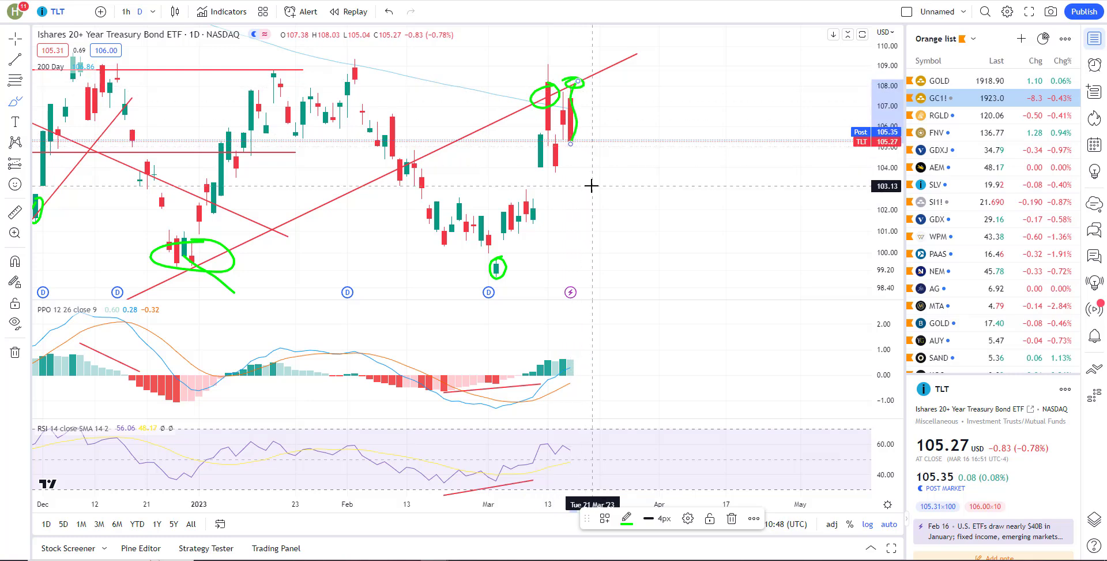
click(570, 140)
drag(570, 140, 726, 247)
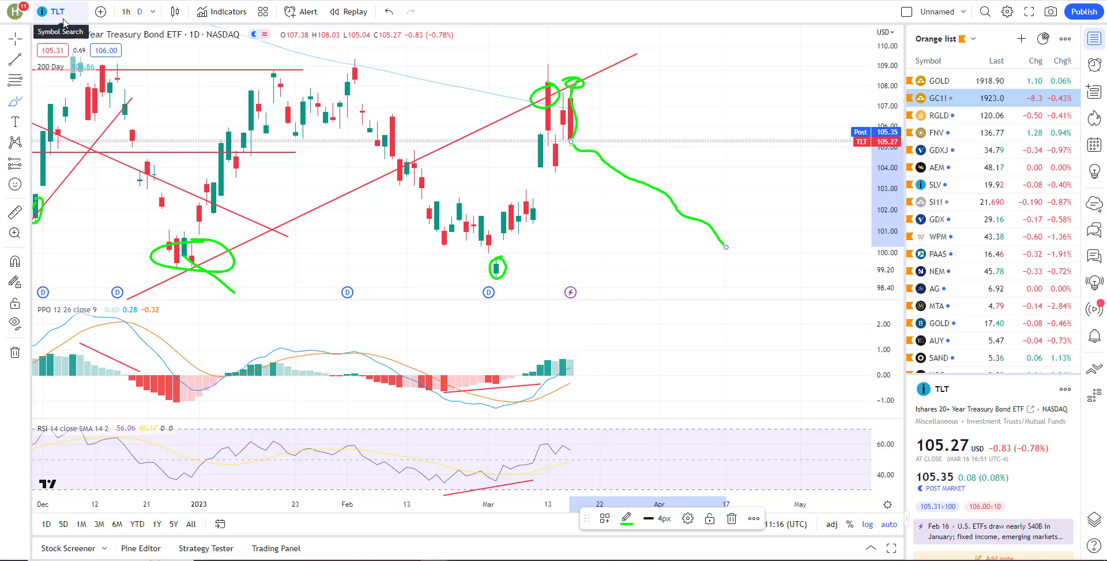
Step: Switch the chart to TNX, the 10-year Treasury note yield, and set its interval to 1h
click(64, 22)
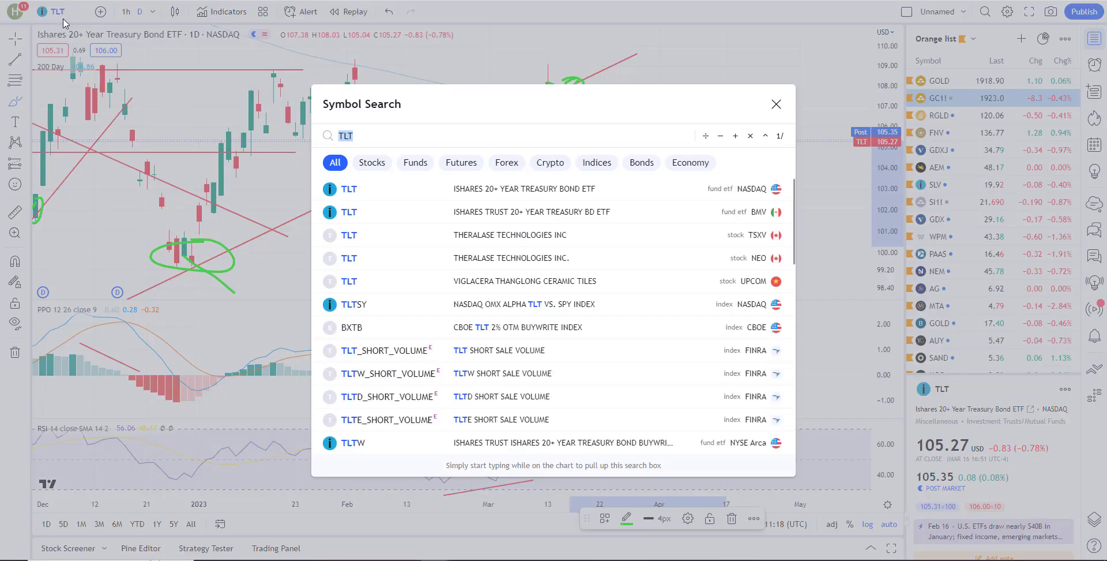
text(TNX)
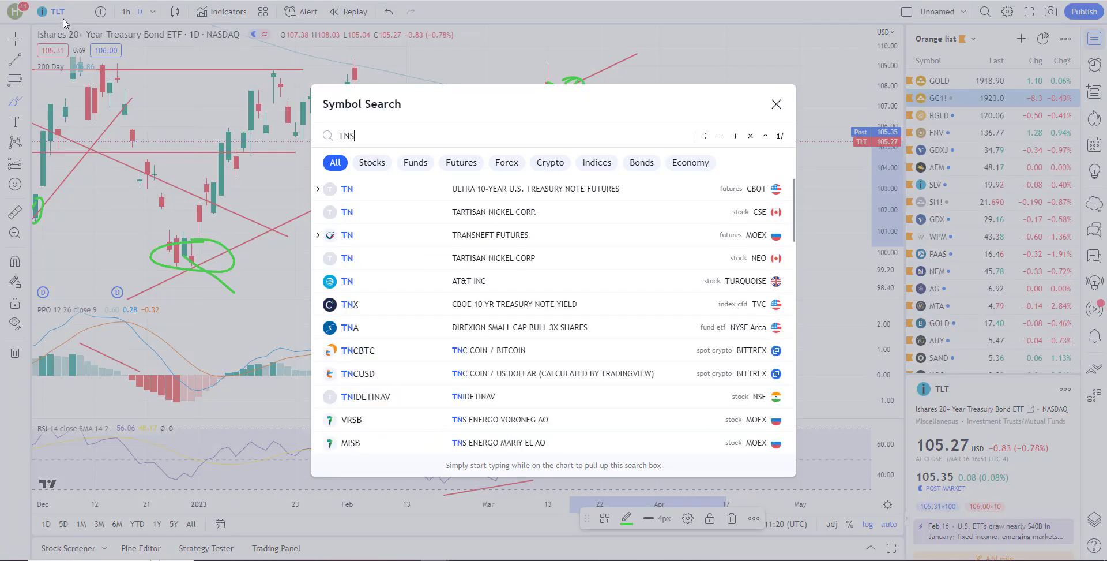
key(Return)
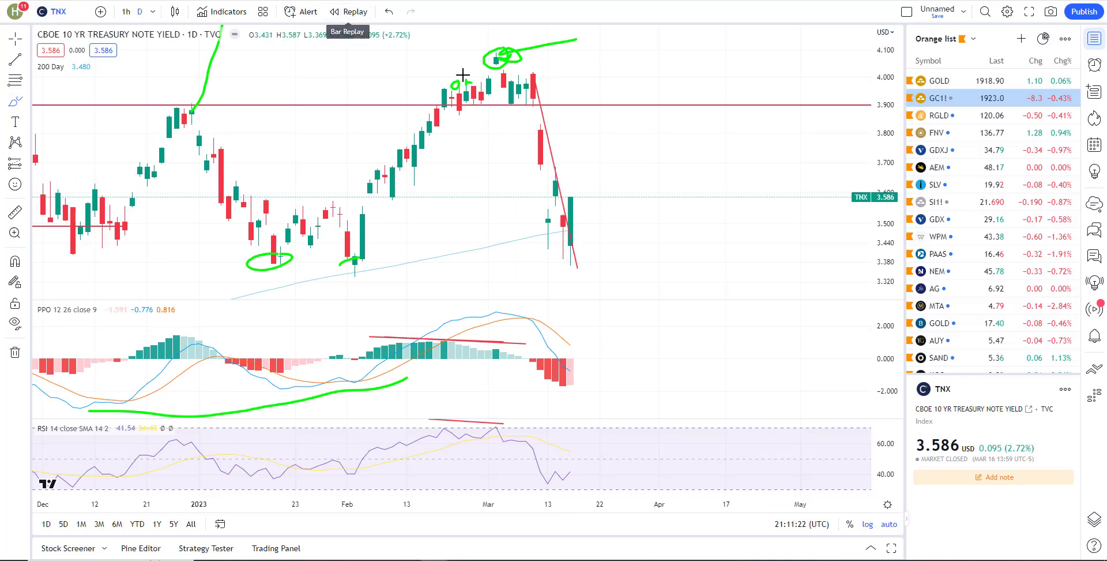
scroll(428, 195, up, 3)
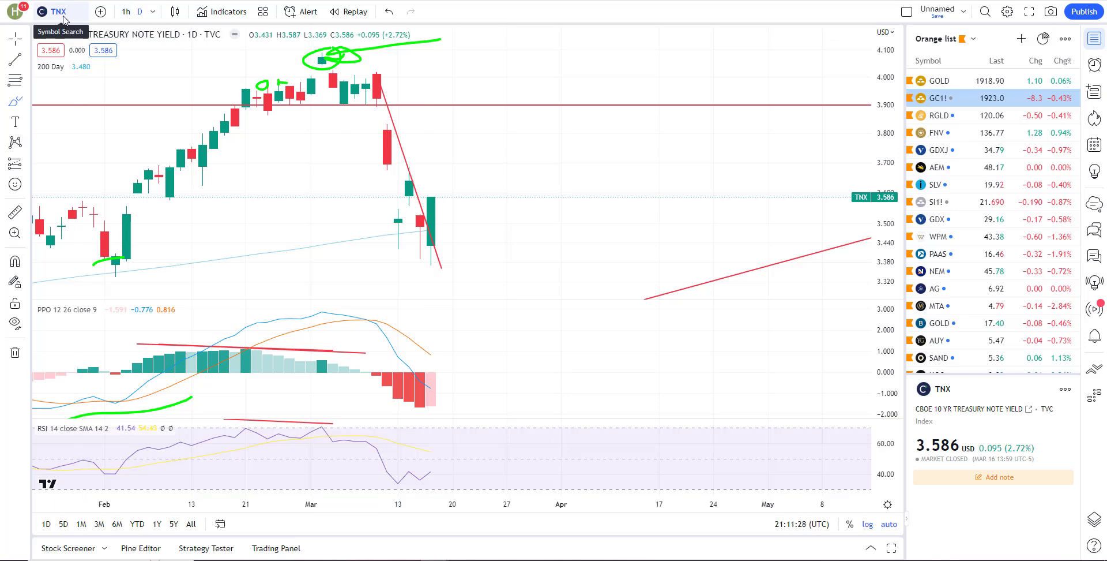
click(126, 12)
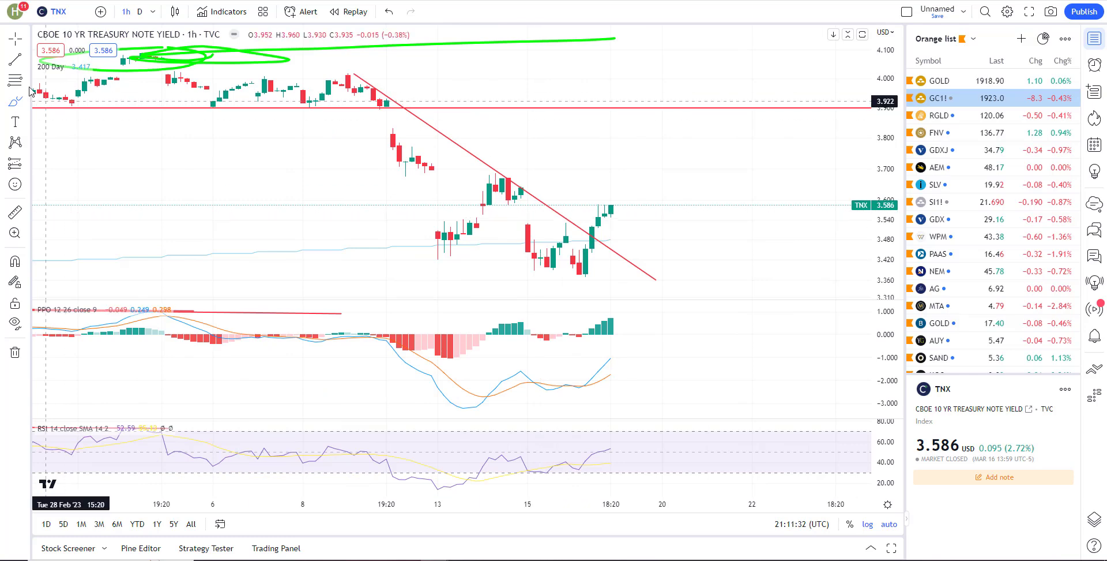
Step: Draw rising red trend lines under the March 13 to 16 lows in TNX's PPO and RSI panes
key(alt+t)
click(463, 408)
click(630, 381)
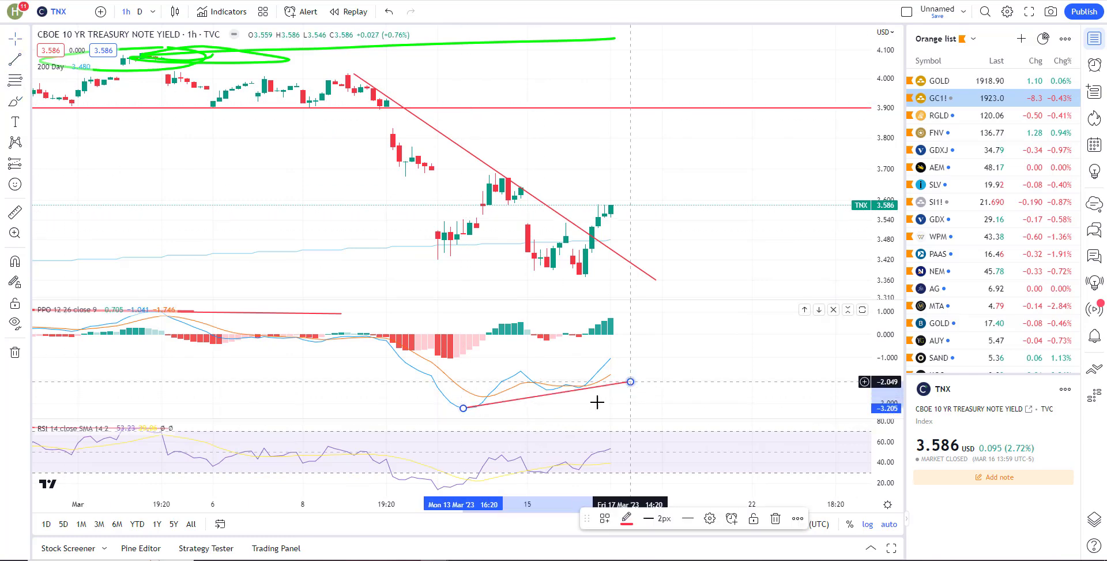
key(alt+t)
click(451, 486)
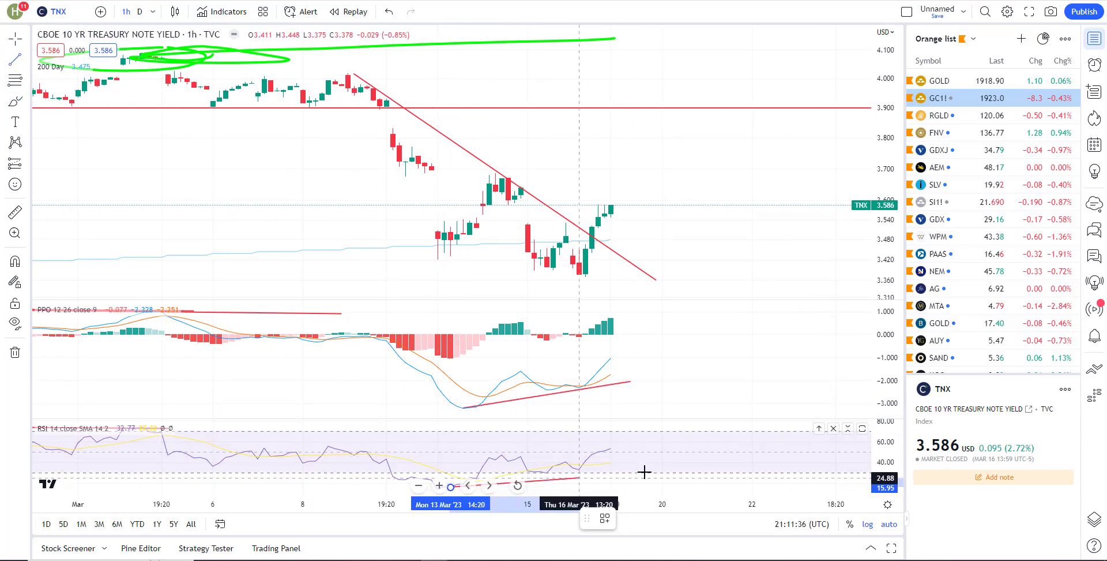
click(650, 459)
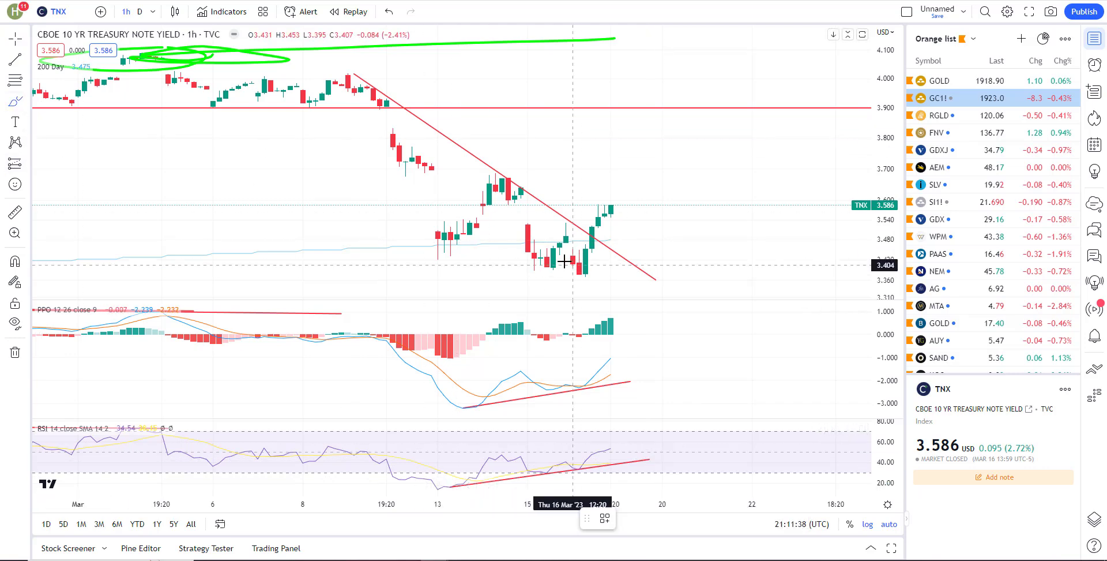
Step: Mark TNX's mid-March lows, falling trend line and breakout candles with green brush strokes, extending a rising path to about 3.93
mouse_move(564, 261)
mouse_down()
mouse_move(519, 270)
mouse_move(568, 257)
mouse_move(614, 283)
mouse_move(600, 263)
mouse_up()
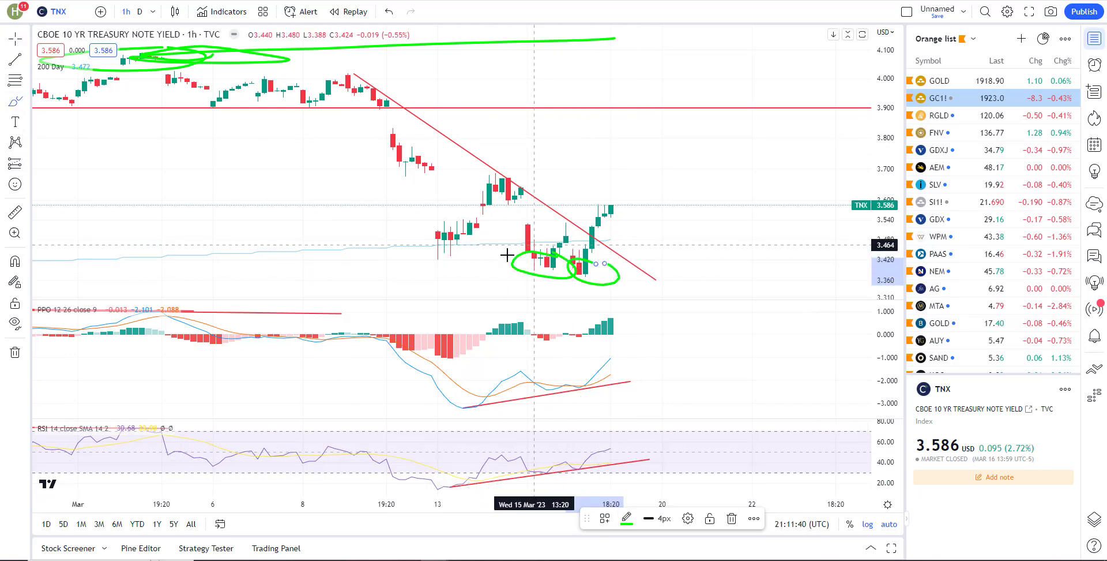
drag(349, 72, 688, 296)
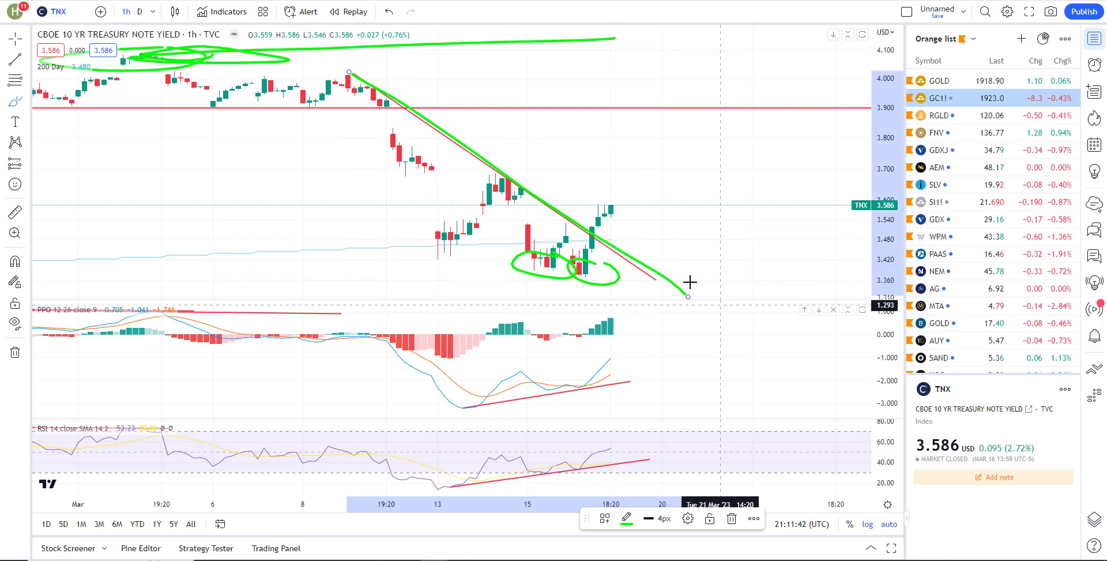
mouse_move(618, 192)
mouse_down()
mouse_move(648, 233)
mouse_move(621, 199)
mouse_up()
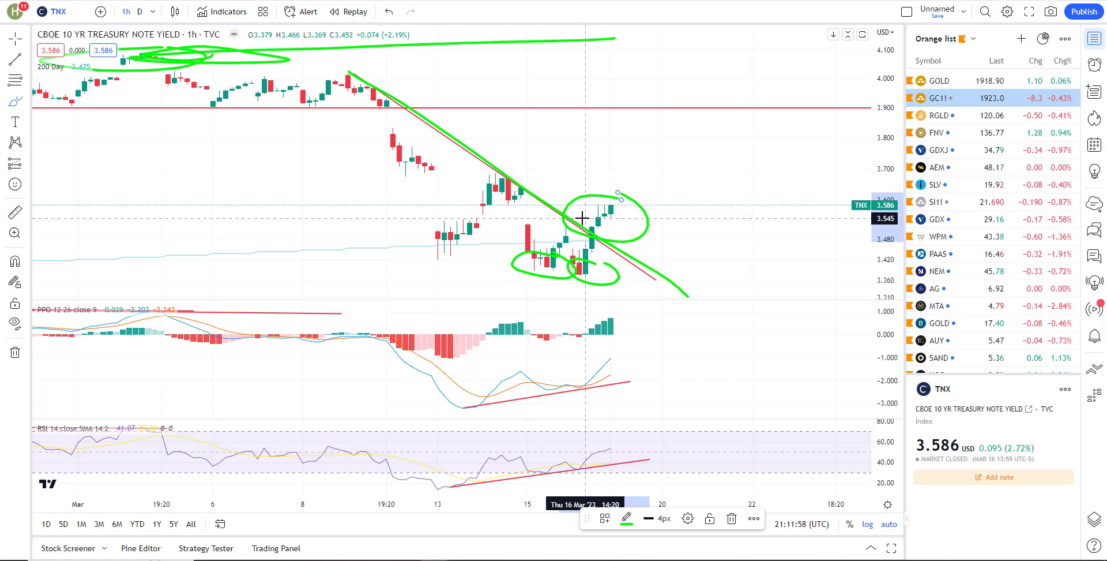
drag(616, 200, 707, 97)
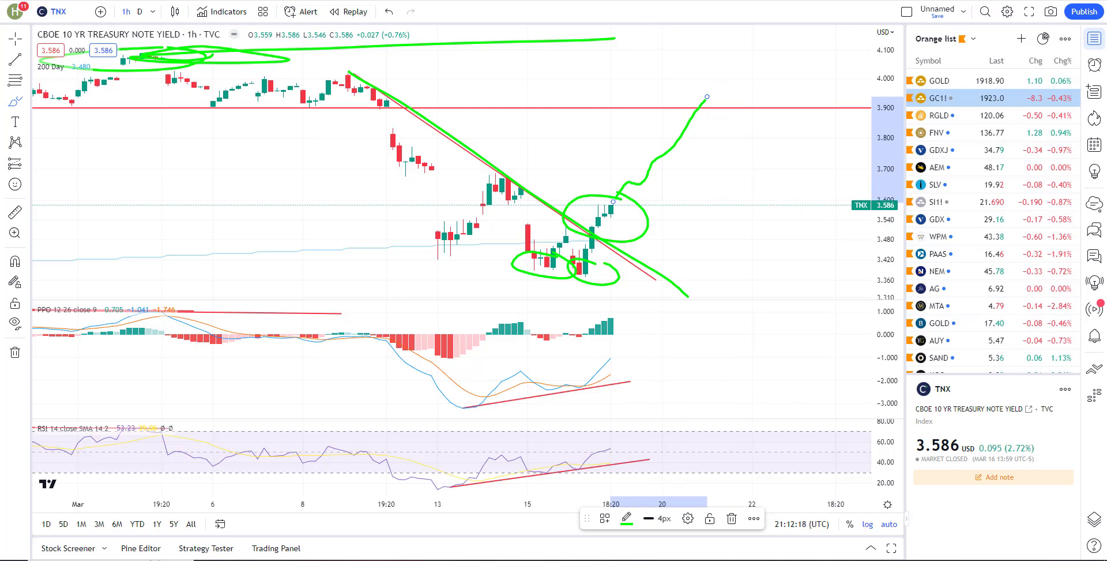
Step: Switch the chart to CAT and set its interval to daily
click(67, 19)
text(CAT)
key(Return)
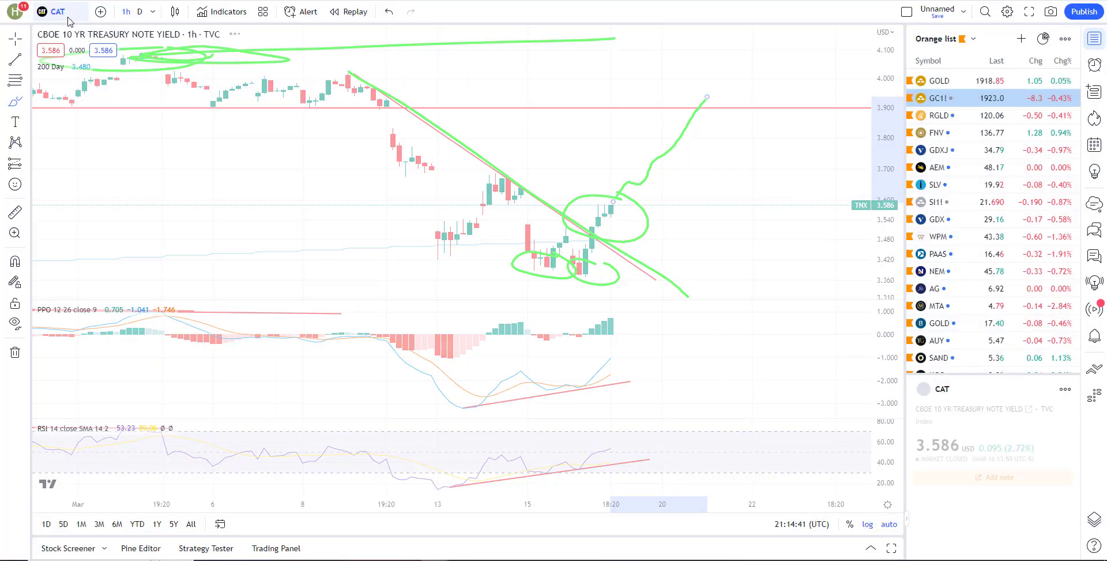
click(140, 11)
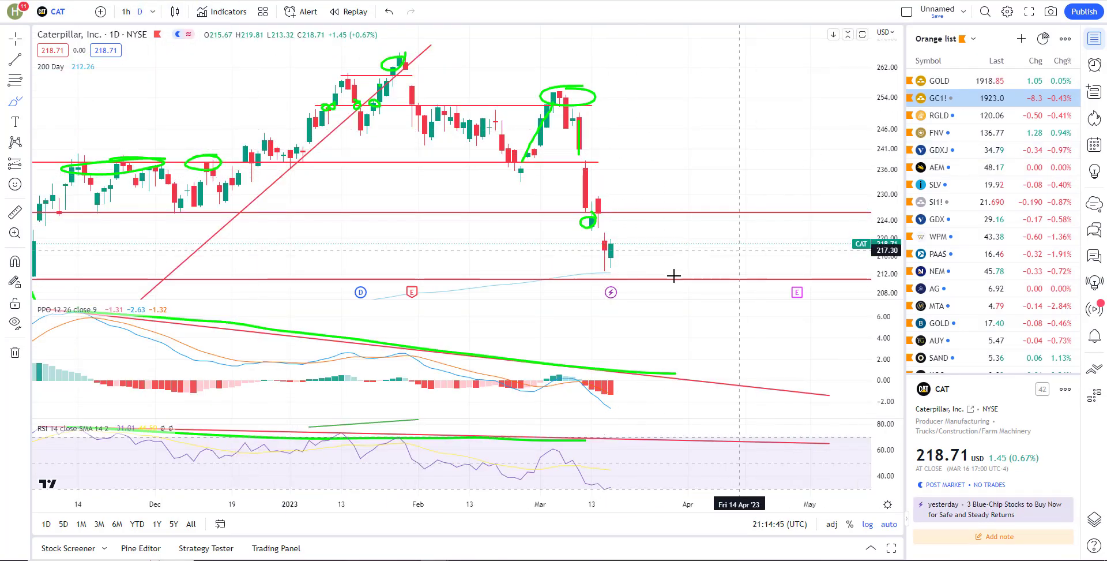
scroll(674, 275, down, 3)
scroll(531, 153, up, 2)
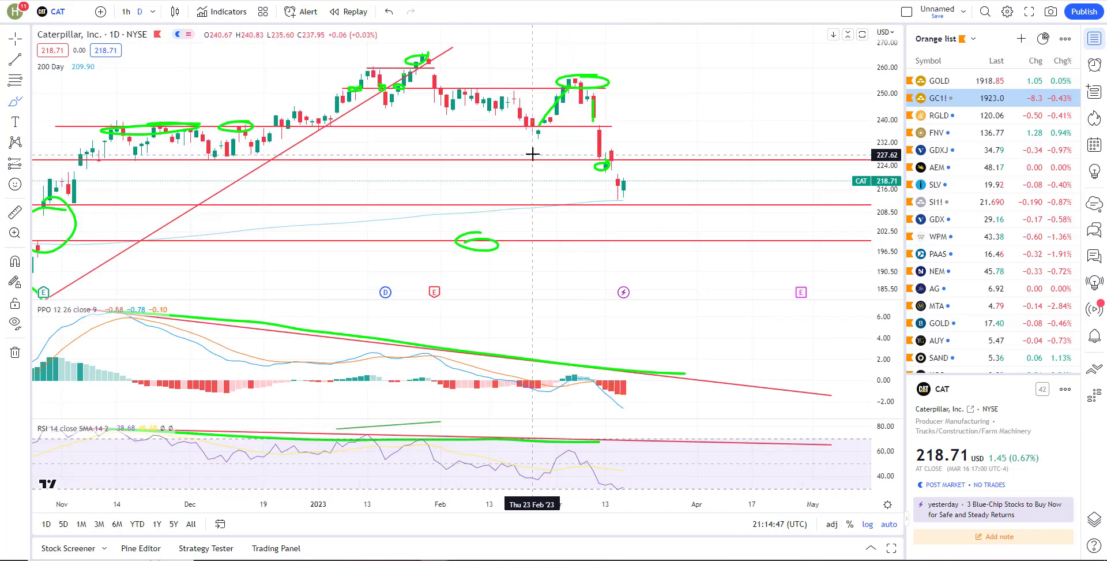
Step: Circle CAT's January pullback below the red horizontal line near 252 and the following rally to the late-January high with the green brush
scroll(532, 154, up, 1)
click(24, 104)
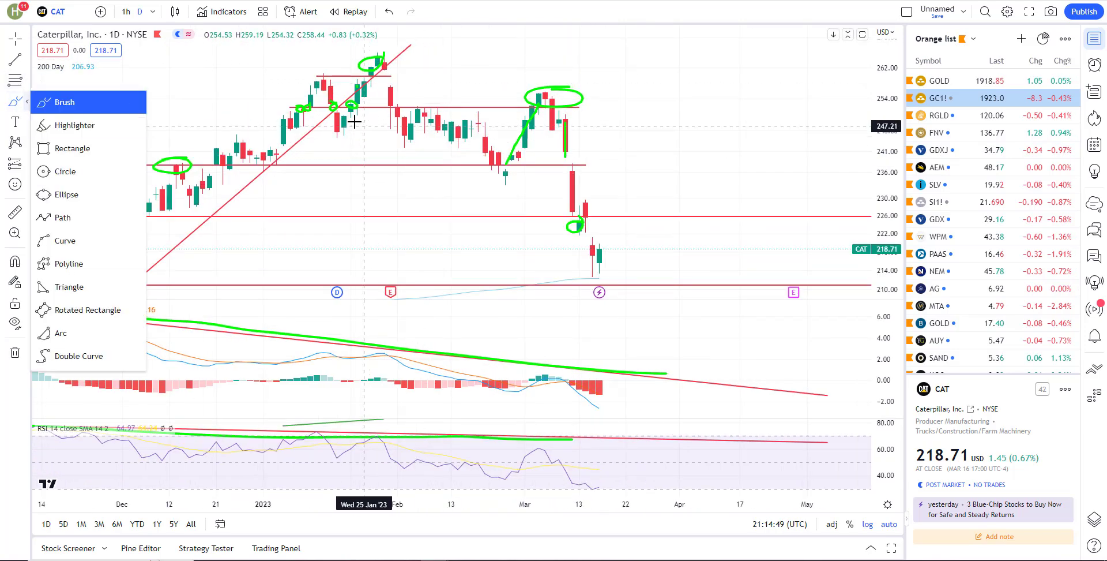
mouse_move(333, 108)
mouse_down()
mouse_move(342, 119)
mouse_move(377, 57)
mouse_move(385, 64)
mouse_move(340, 123)
mouse_move(364, 61)
mouse_up()
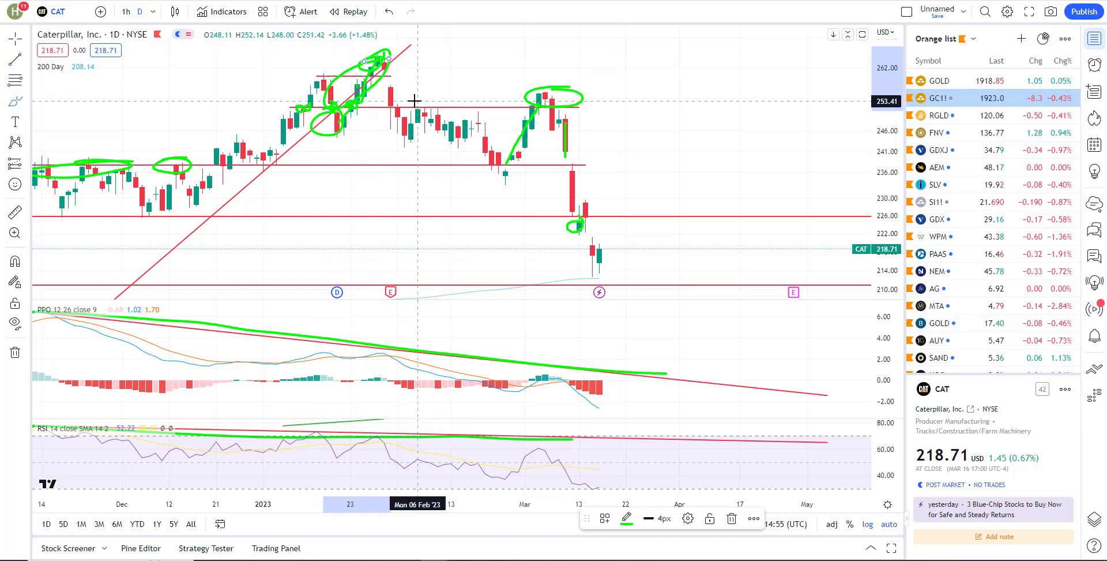
Step: Undo the last green brush stroke around CAT's late-January rally and reselect the Brush tool
scroll(414, 101, up, 2)
click(12, 43)
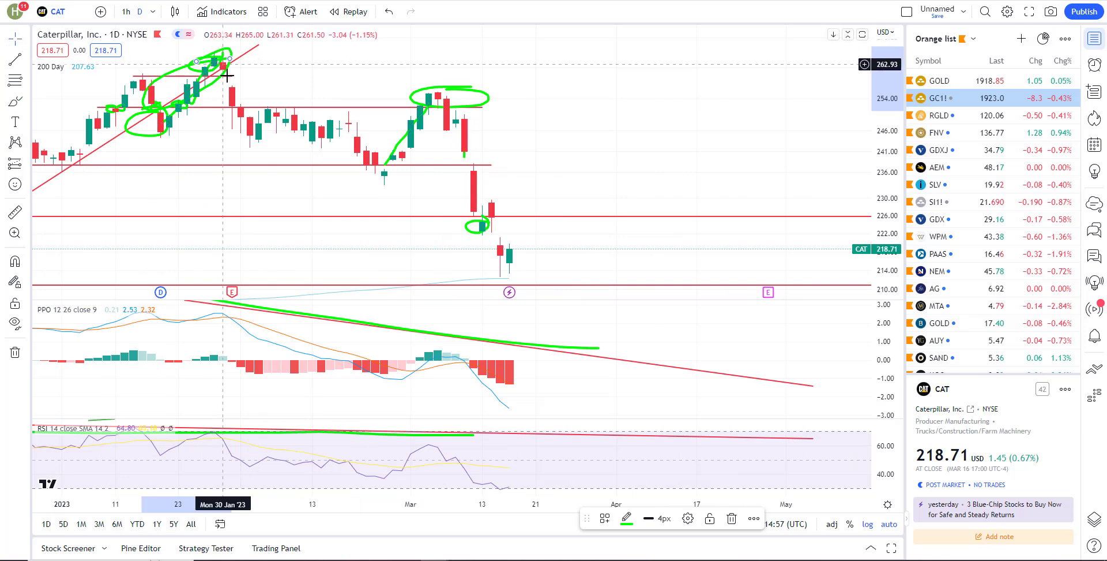
key(ctrl+z)
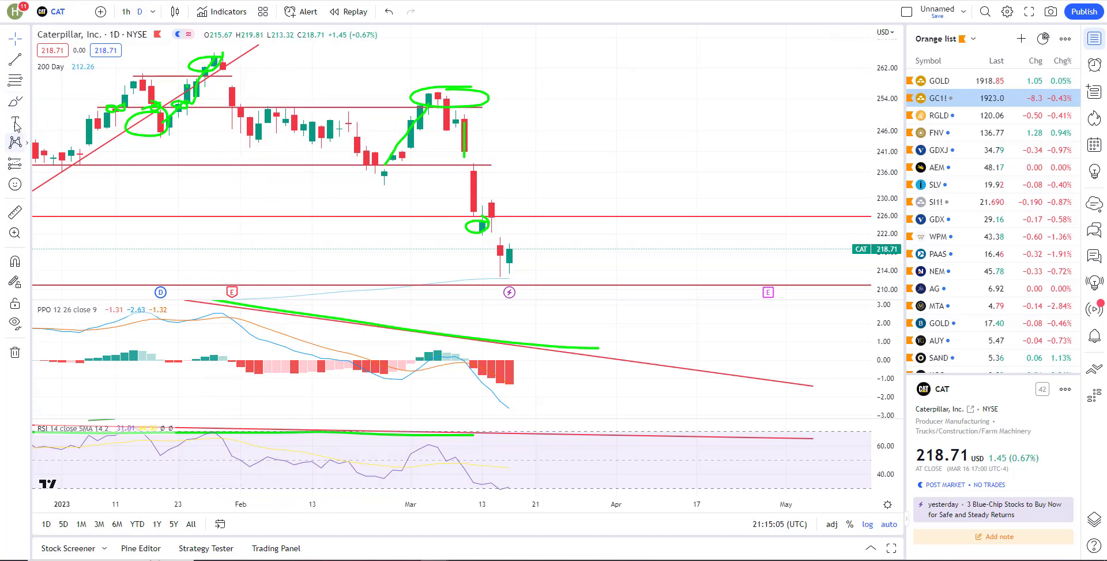
scroll(623, 167, down, 3)
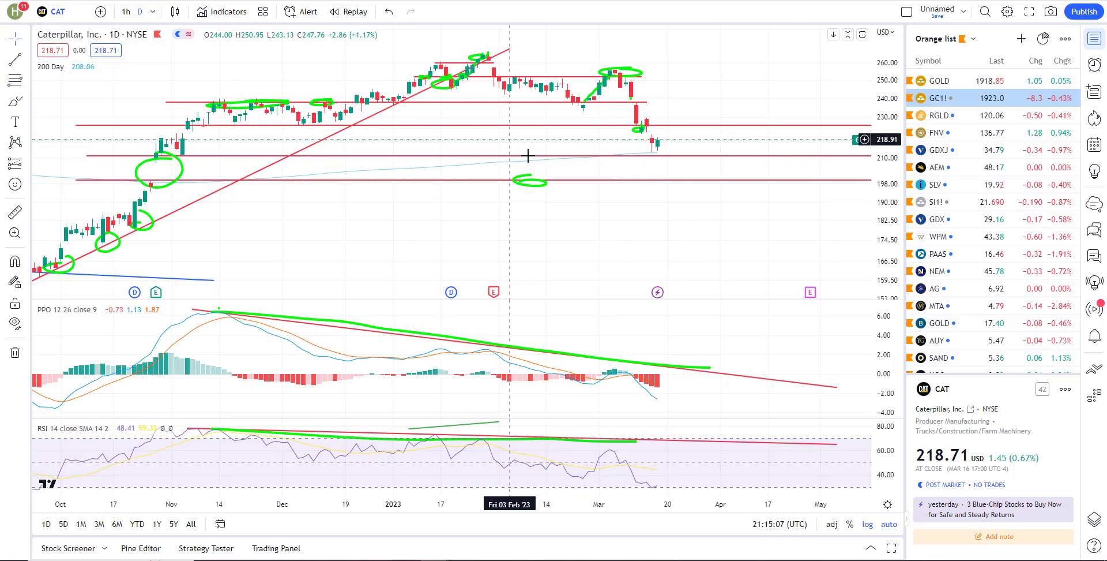
scroll(672, 156, up, 3)
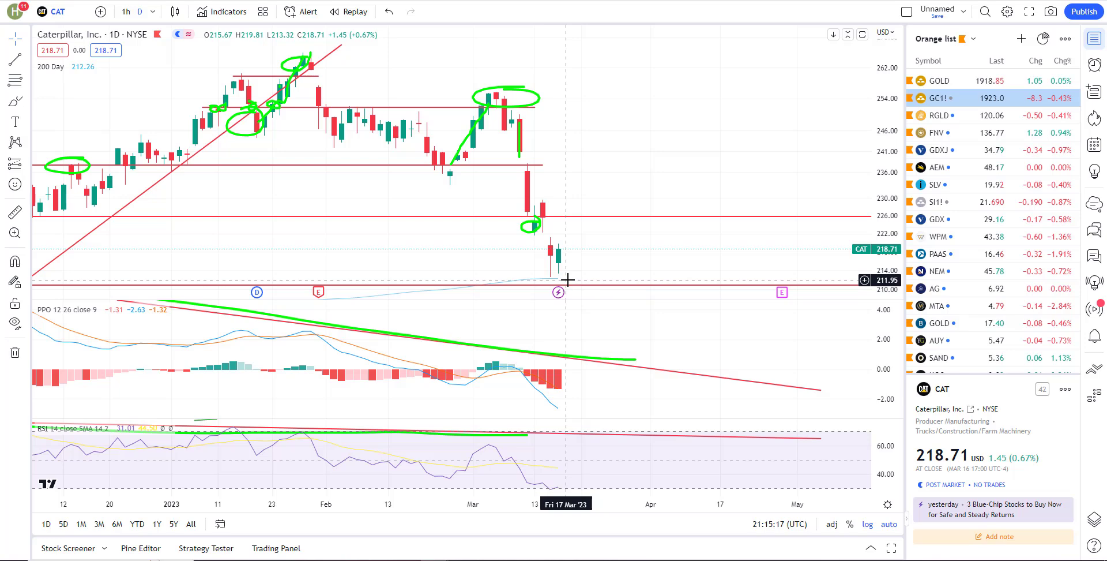
click(13, 104)
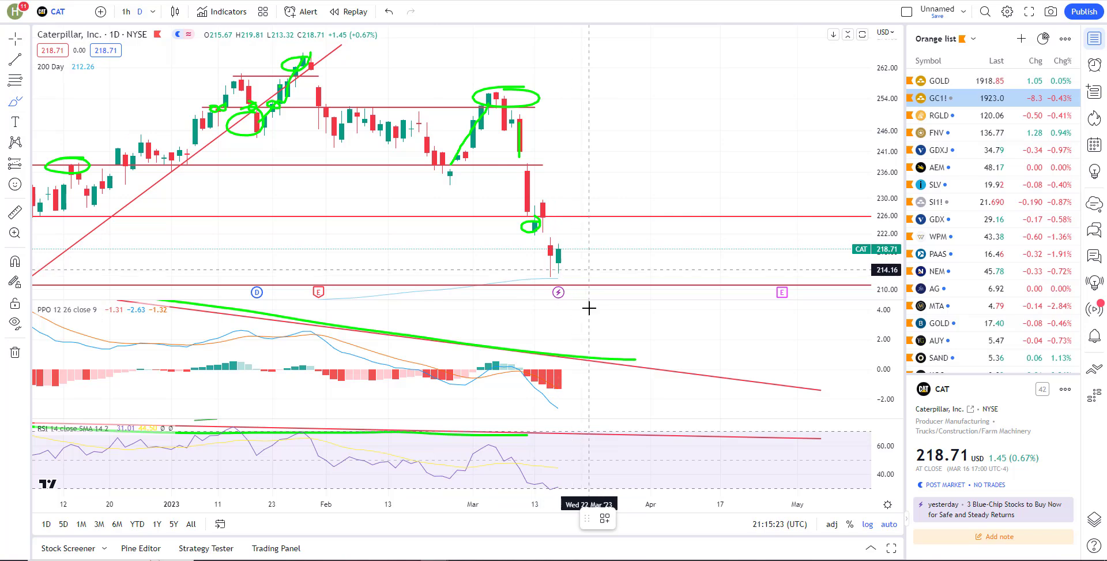
Step: On the SBUX chart, circle the mid-March low at the red horizontal line near 97 with the green brush
scroll(625, 284, down, 3)
scroll(587, 224, up, 2)
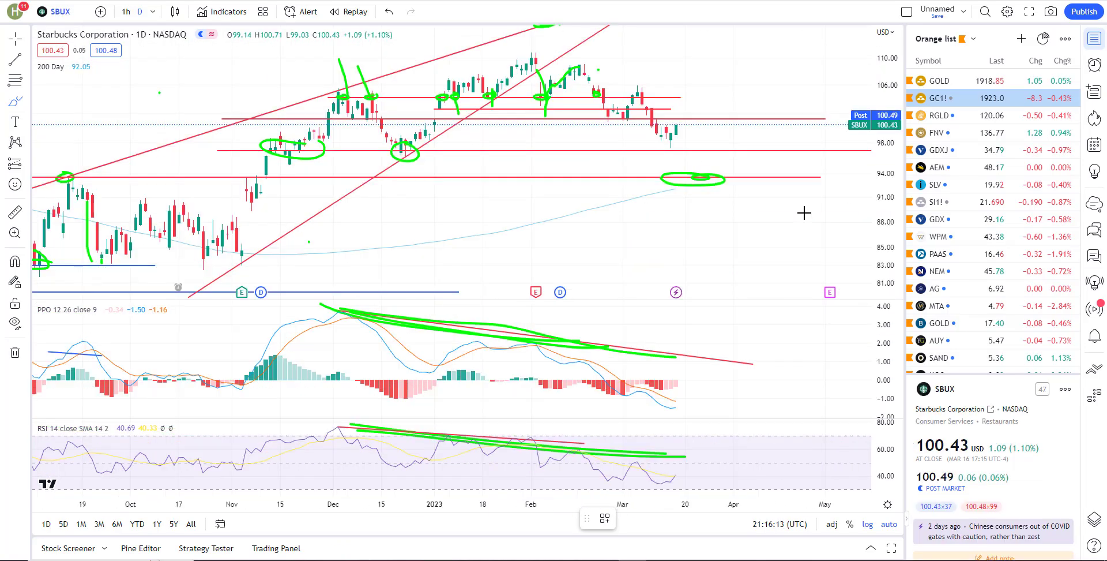
scroll(581, 257, up, 2)
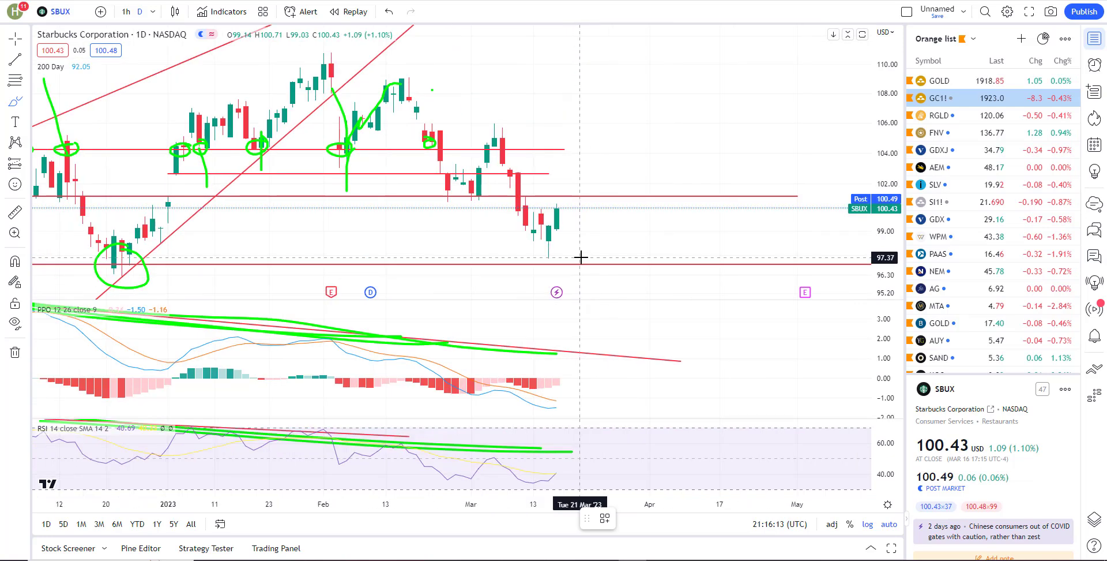
scroll(450, 210, down, 2)
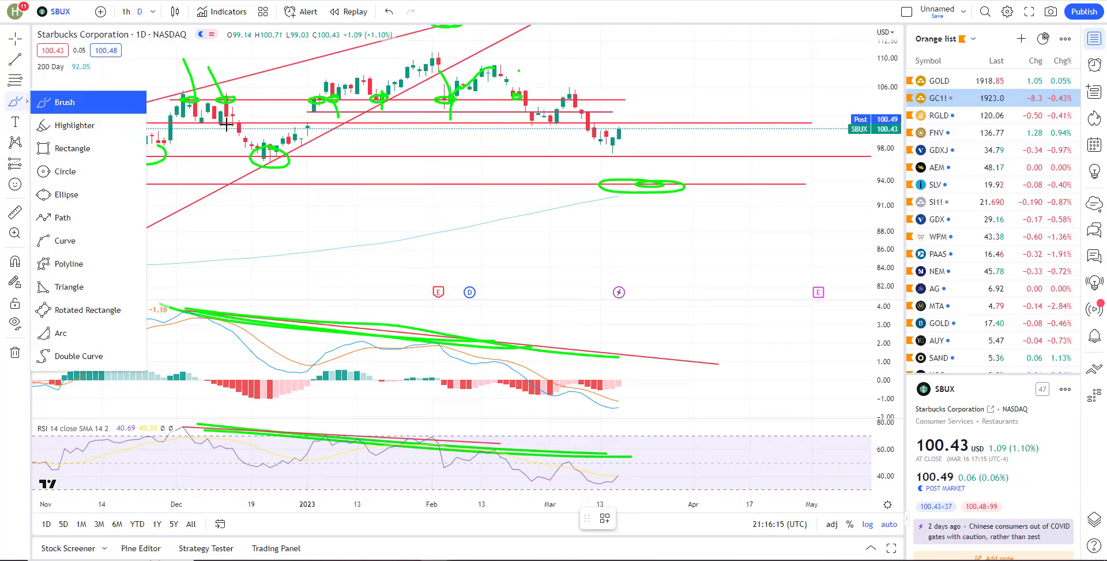
click(27, 102)
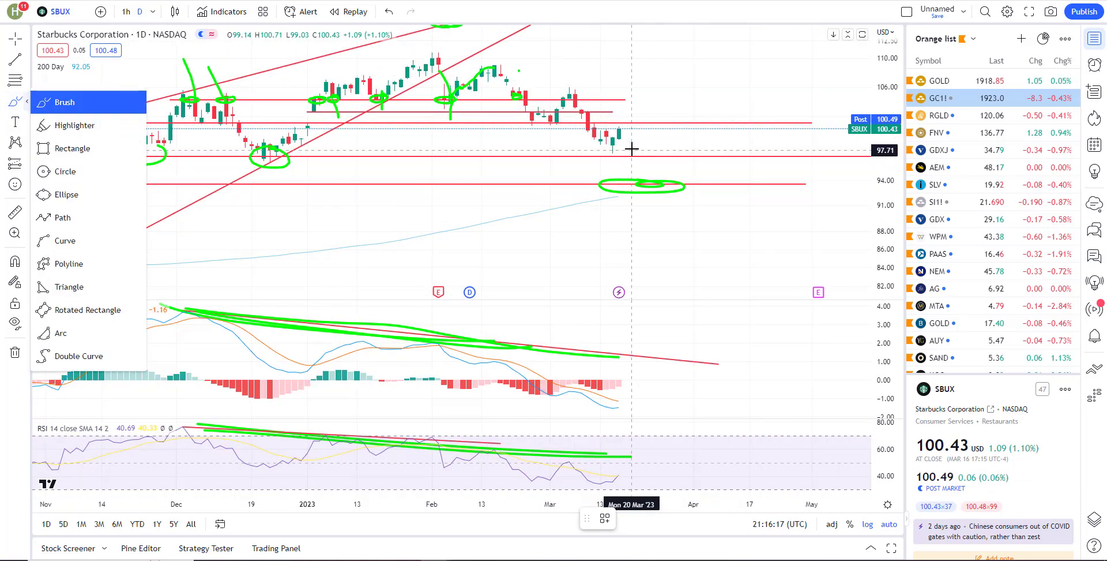
drag(632, 149, 628, 146)
scroll(282, 163, down, 2)
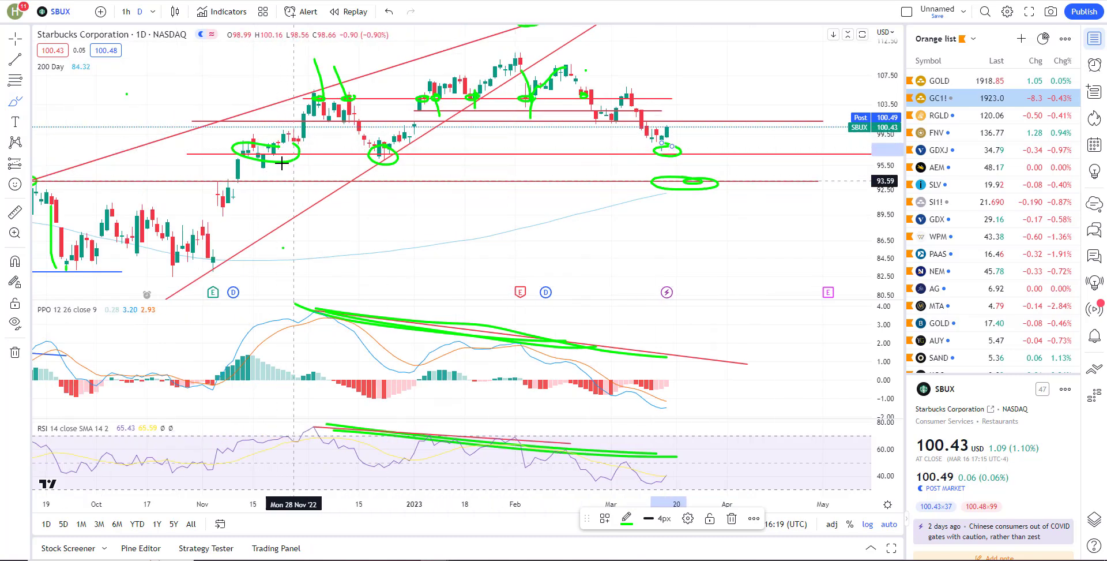
Step: Draw green brush strokes pointing to SBUX's November and December tests of the red horizontal line near 97
drag(240, 116, 280, 153)
drag(417, 187, 378, 151)
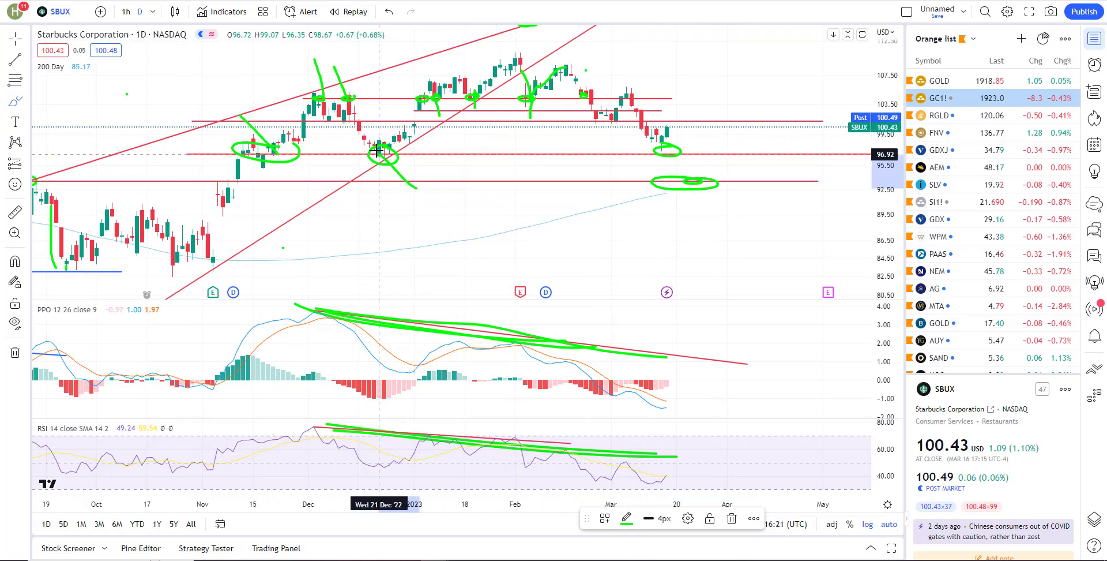
scroll(702, 168, up, 3)
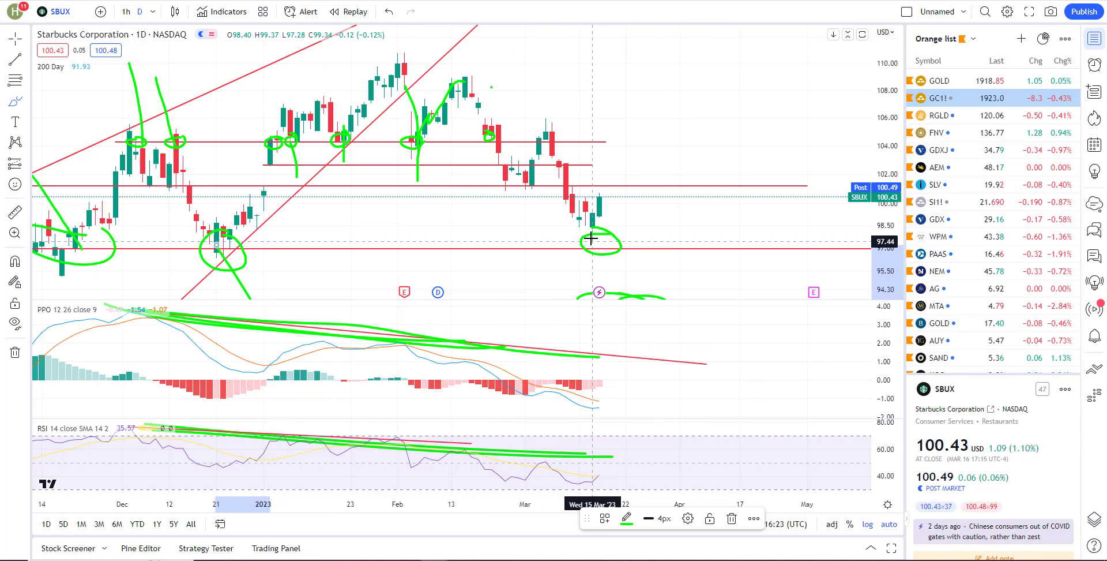
Step: Mark SBUX's mid-March bounce up to the red line near 101, circle that level, and sketch a projected drop to the line near 93.5
scroll(605, 225, down, 2)
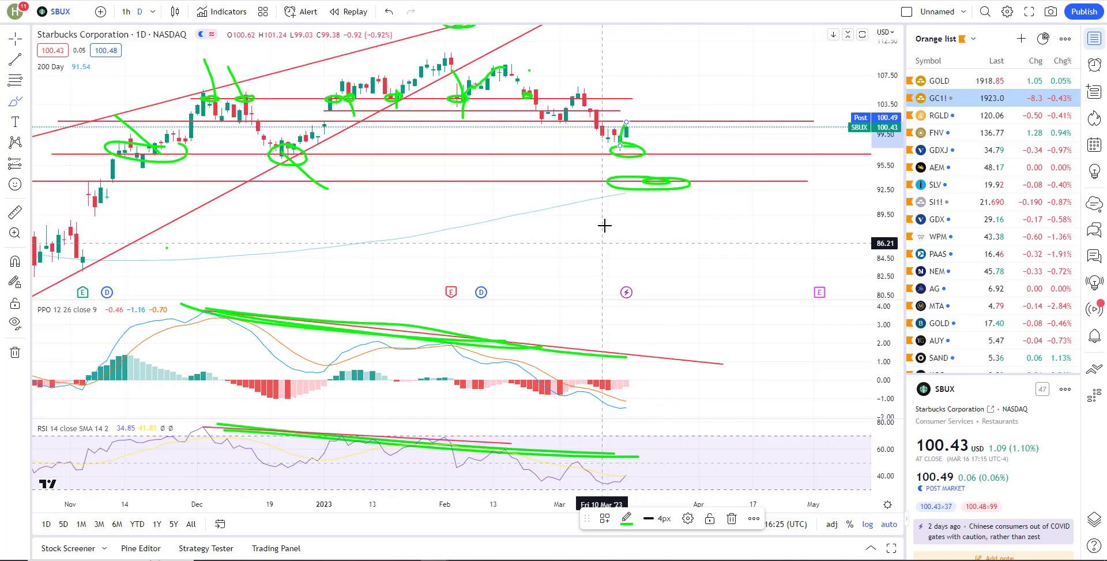
scroll(635, 145, up, 2)
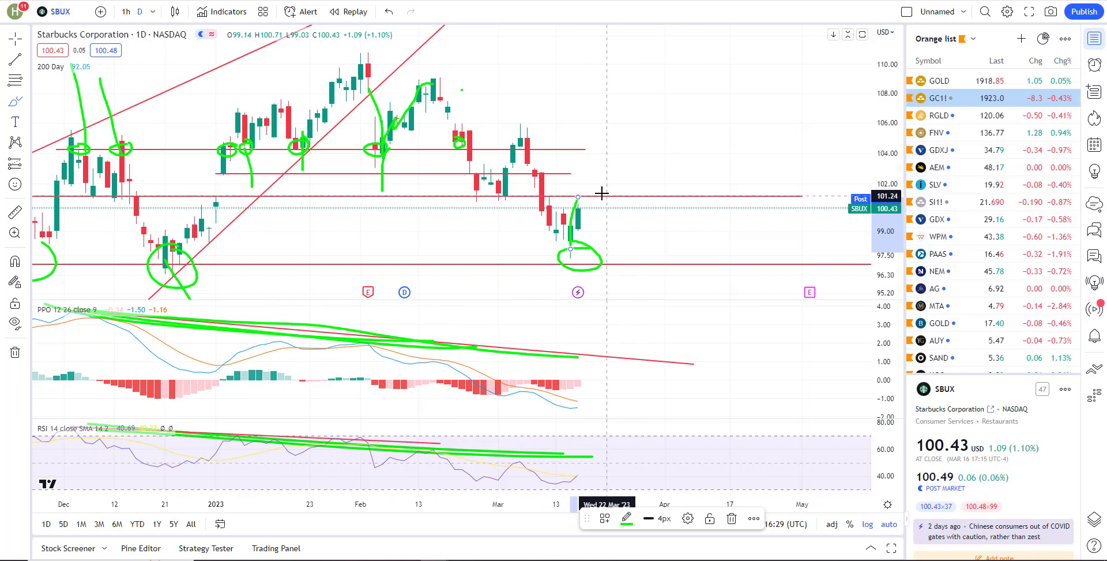
mouse_move(590, 192)
mouse_down()
mouse_move(599, 186)
mouse_move(578, 185)
mouse_up()
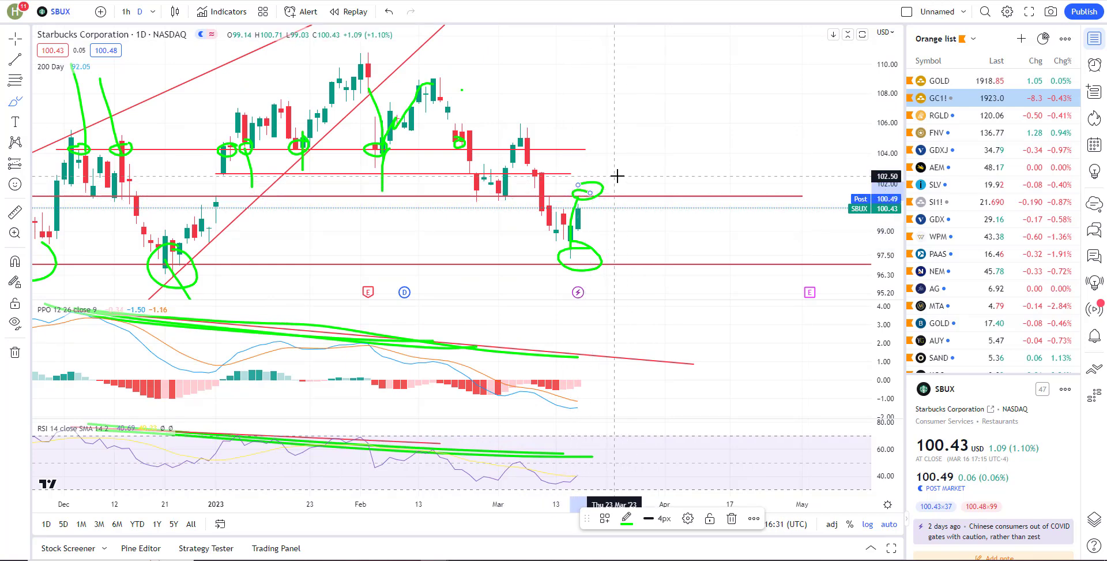
scroll(634, 257, down, 3)
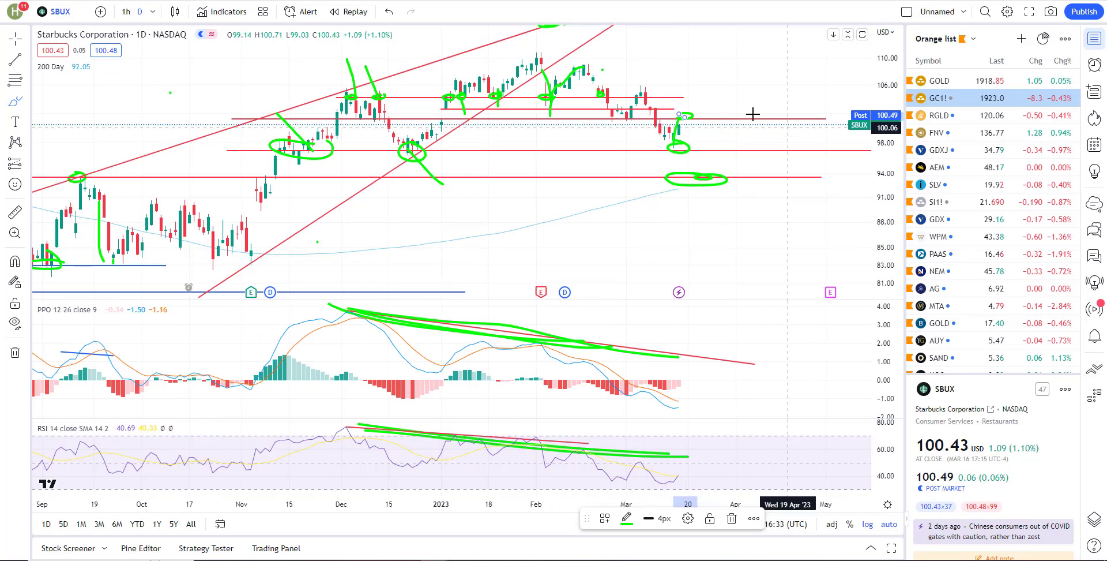
drag(684, 119, 709, 179)
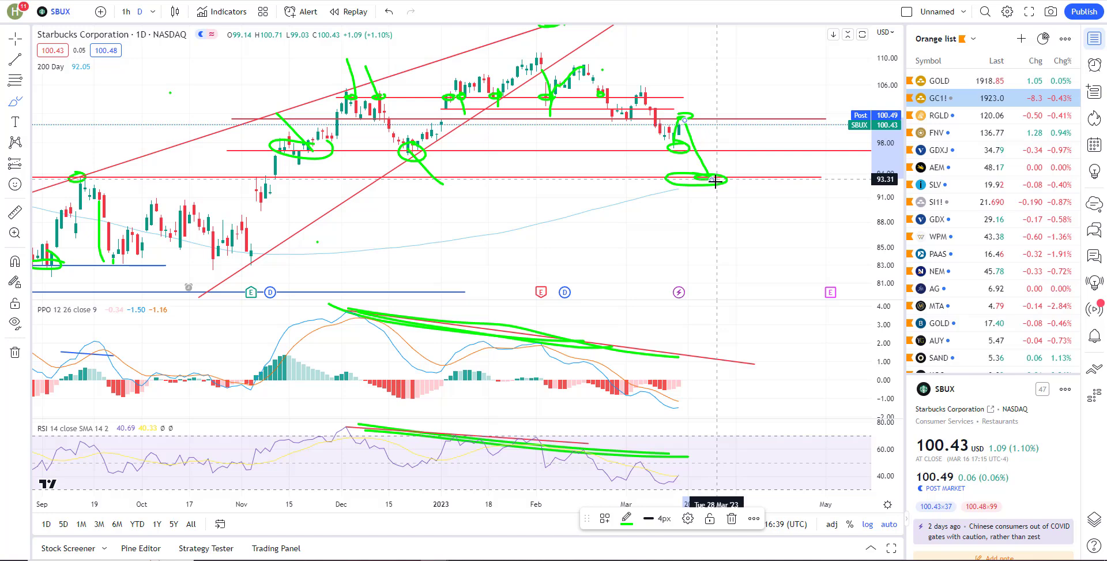
Step: Circle SBUX's September 2022 high at the red horizontal line near 94 with the green brush
scroll(494, 148, down, 2)
scroll(413, 173, down, 3)
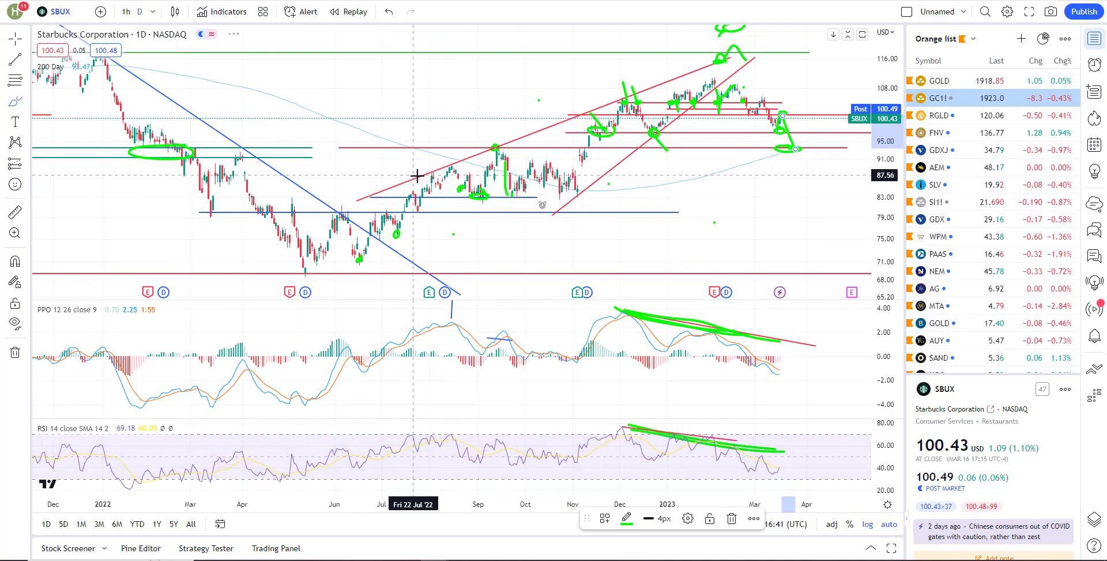
scroll(417, 174, up, 2)
scroll(558, 170, up, 2)
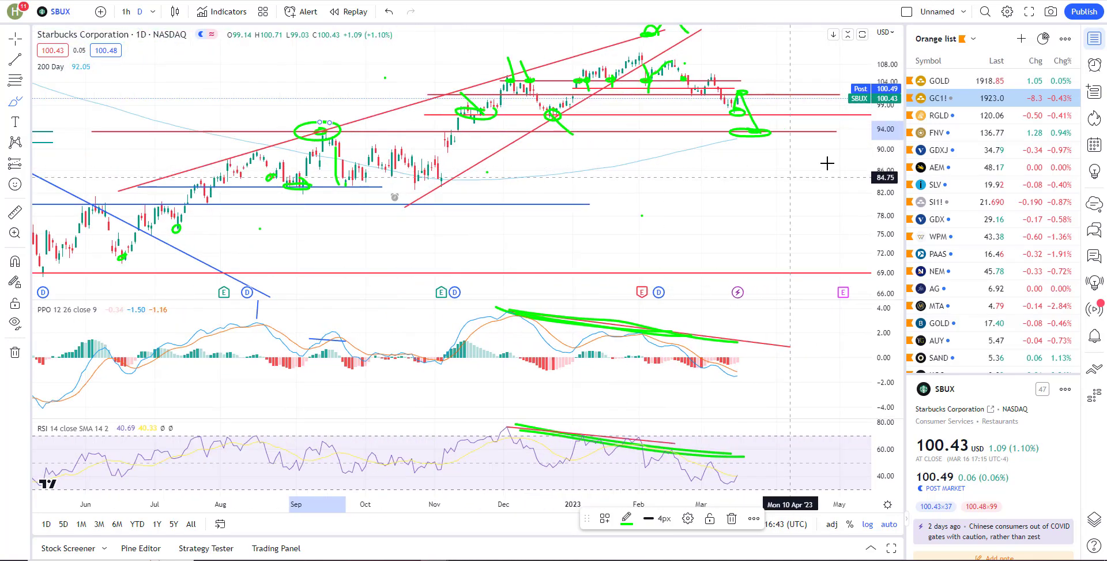
scroll(827, 163, up, 4)
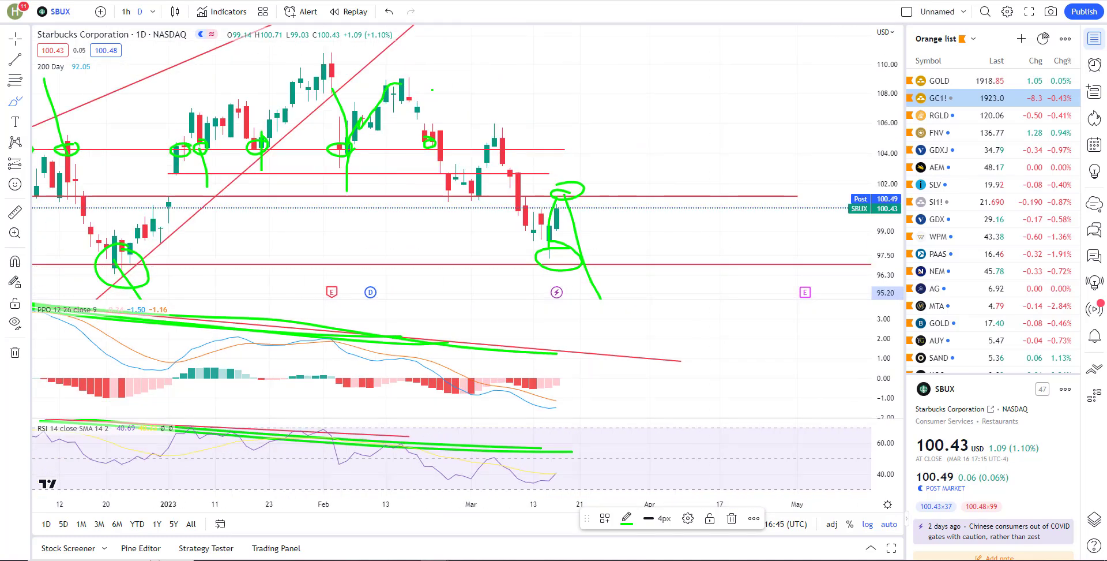
Step: Switch the chart to NVDA
click(60, 12)
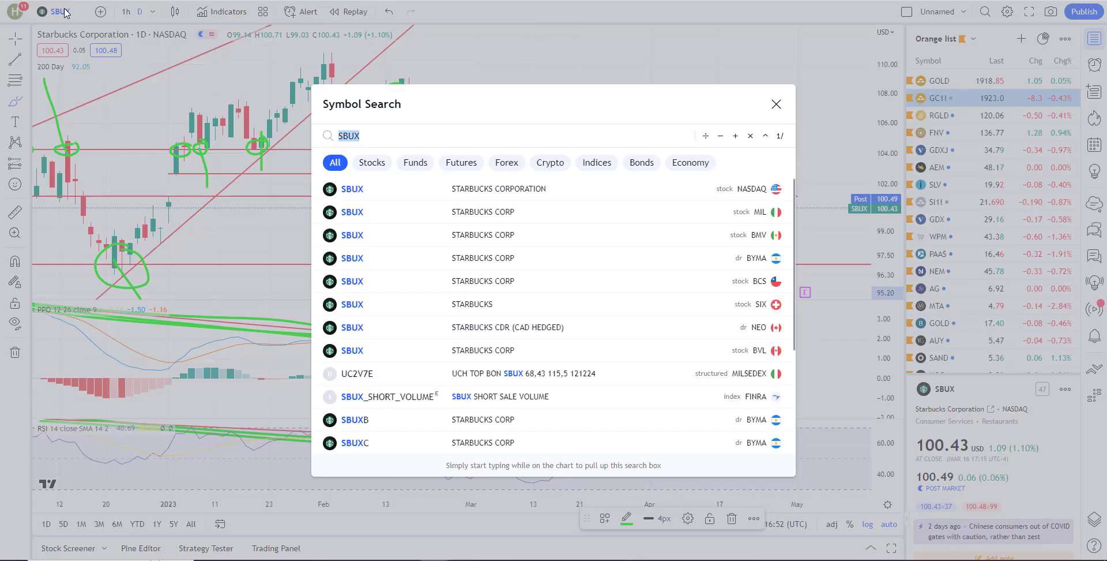
text(NVDA)
key(Return)
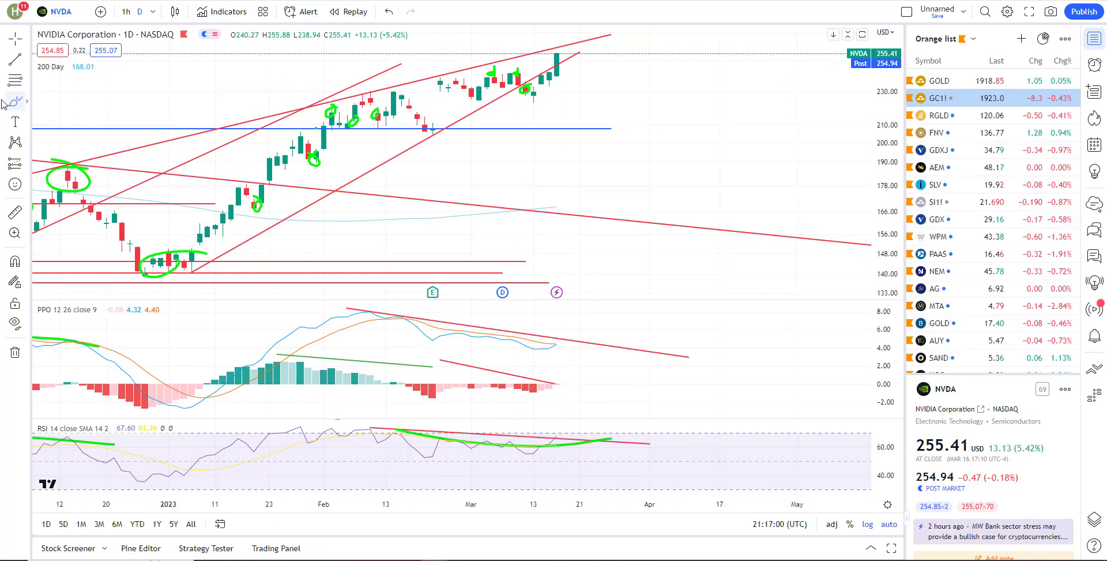
Step: Draw a red trend line along NVDA's declining PPO highs from 6 February to 11 April 2023
click(27, 102)
scroll(603, 144, down, 2)
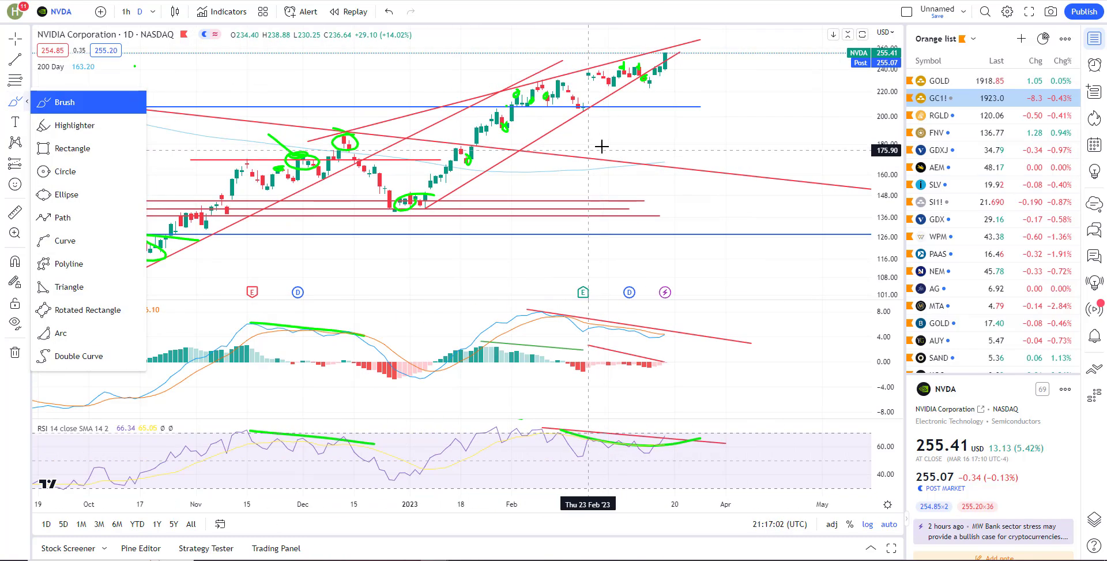
scroll(577, 292, up, 1)
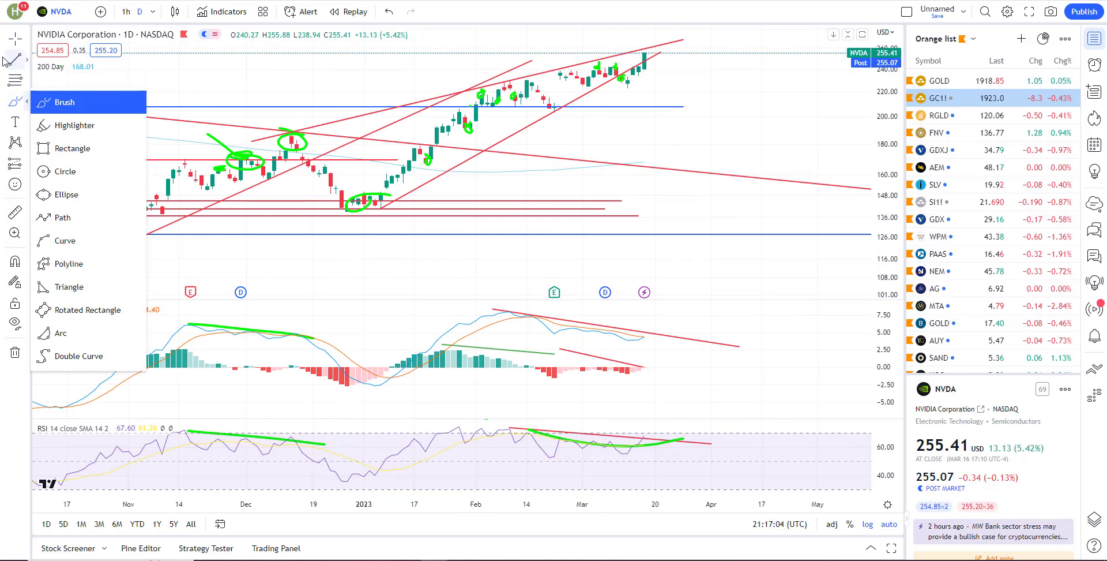
click(16, 39)
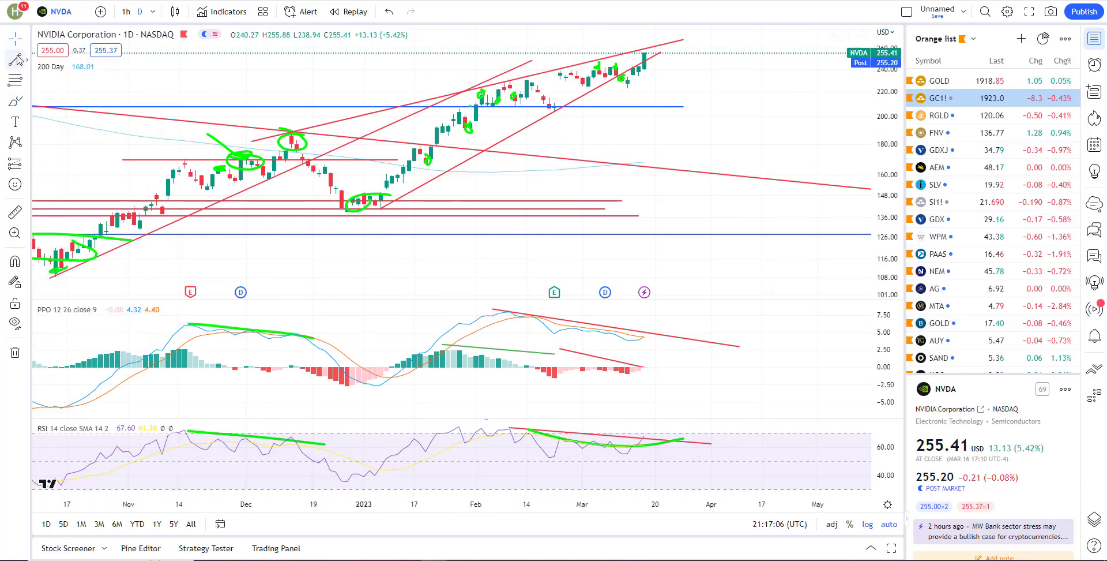
click(497, 310)
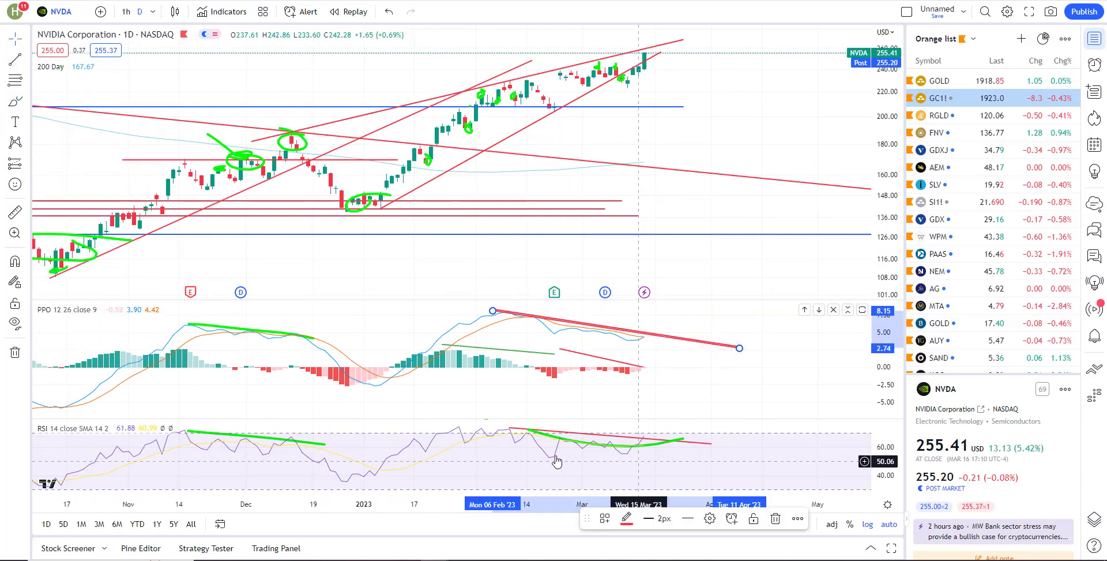
drag(515, 437, 542, 254)
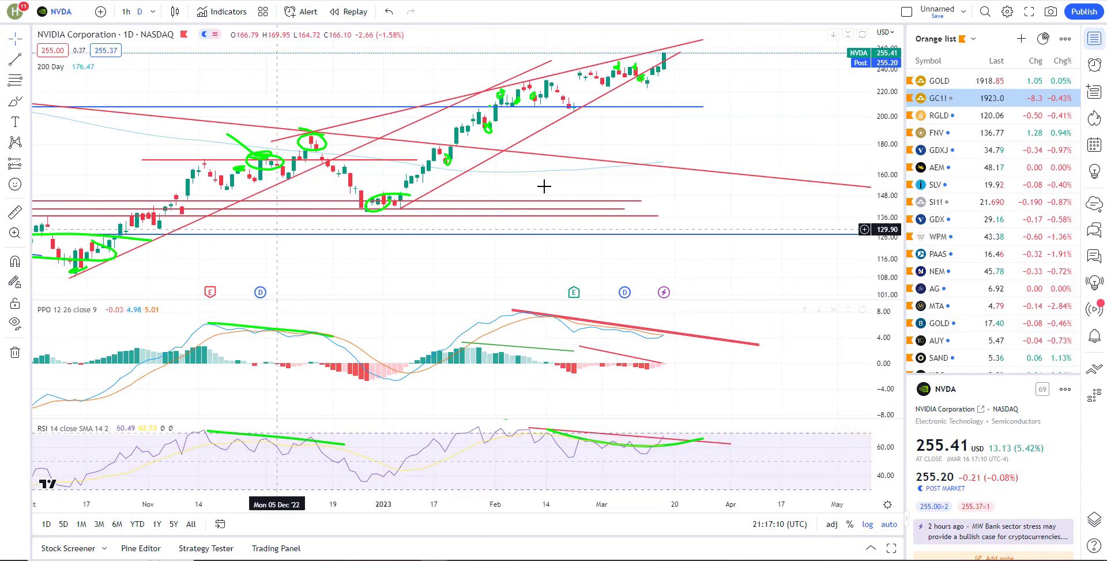
Step: Trace NVDA's advance from the January lows to late February with the green brush, and mark the 16 March candle up to the upper trend line
click(15, 101)
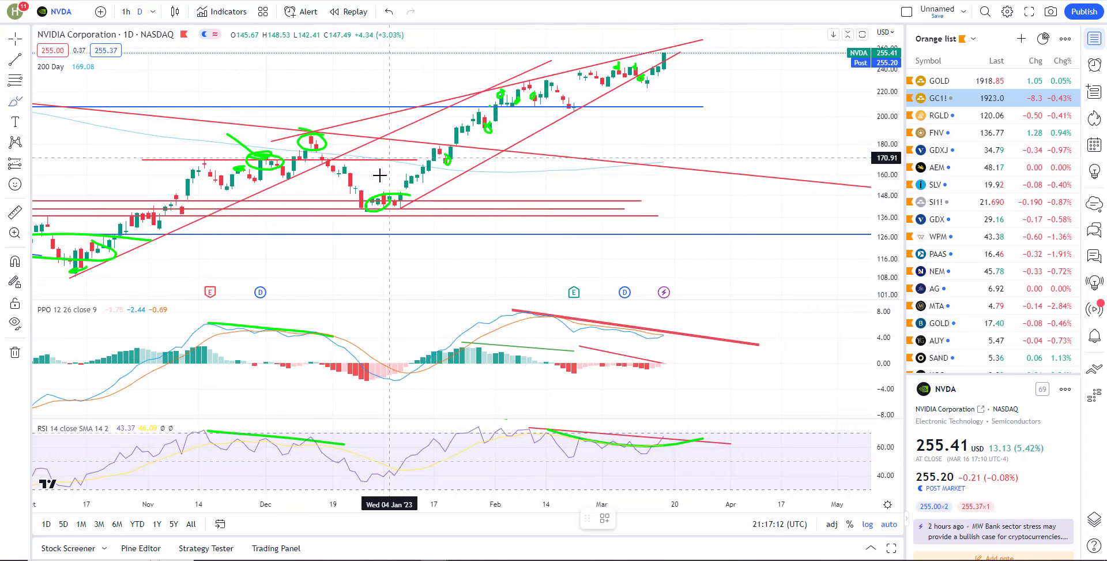
drag(383, 186, 535, 107)
scroll(539, 190, up, 5)
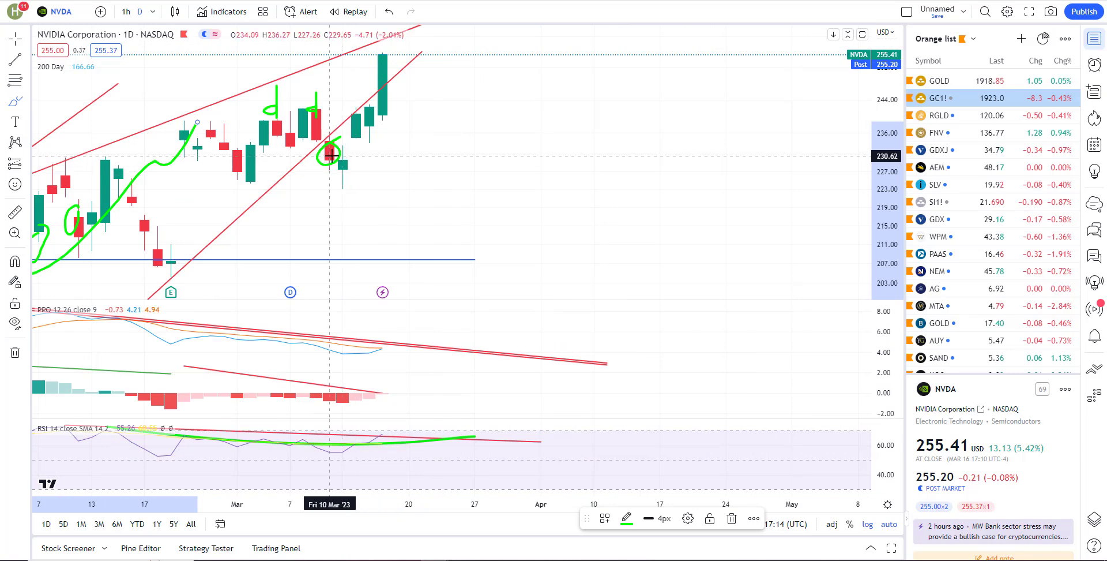
click(382, 87)
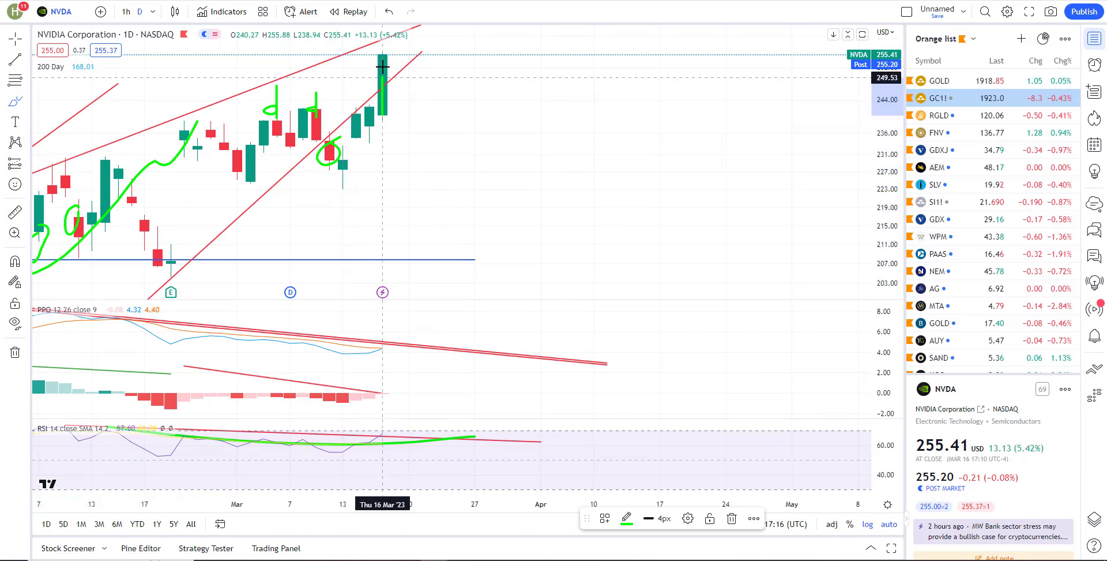
scroll(402, 69, down, 4)
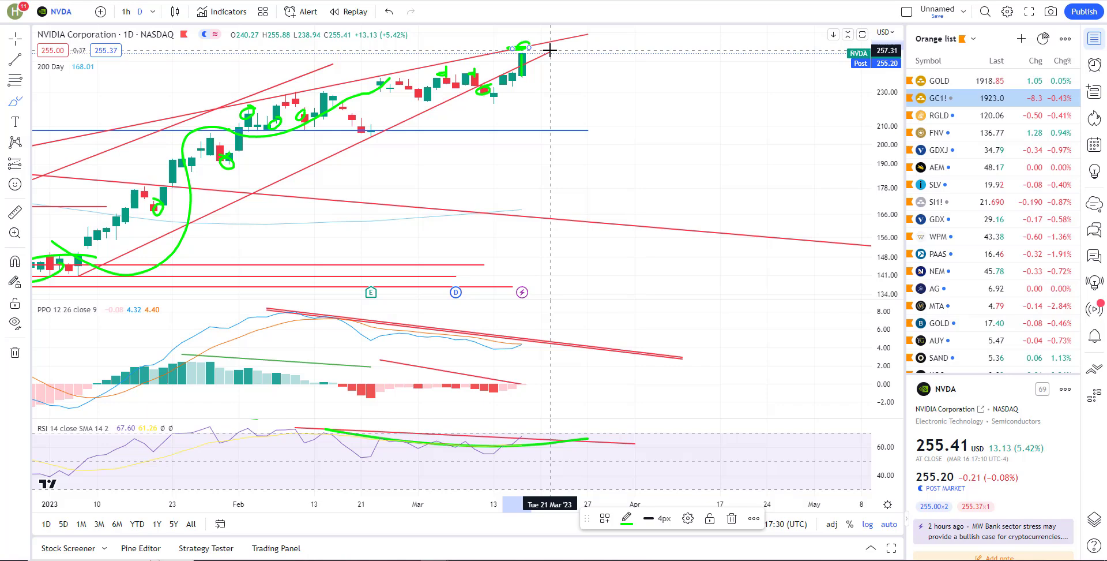
Step: Brush a projected NVDA pullback from the upper red trend line down to about 239
click(13, 101)
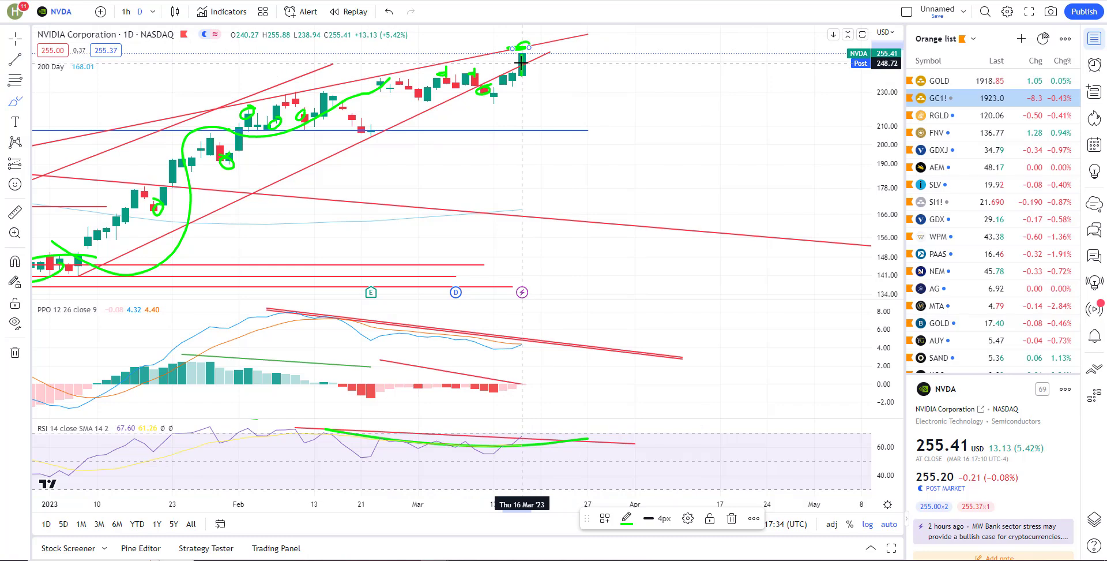
scroll(468, 63, up, 2)
click(26, 101)
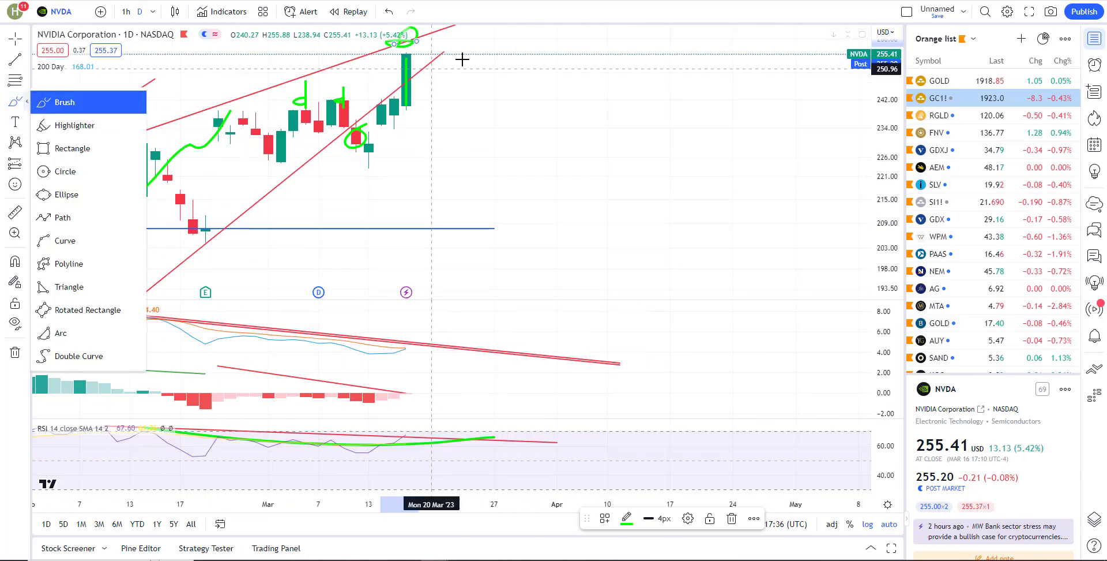
scroll(423, 61, down, 3)
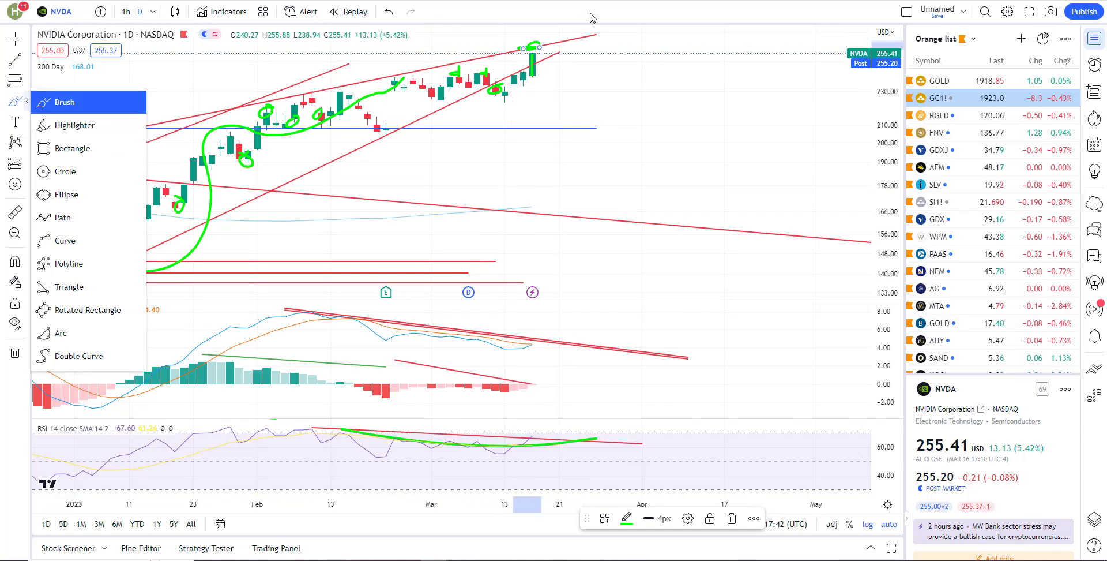
scroll(511, 77, up, 2)
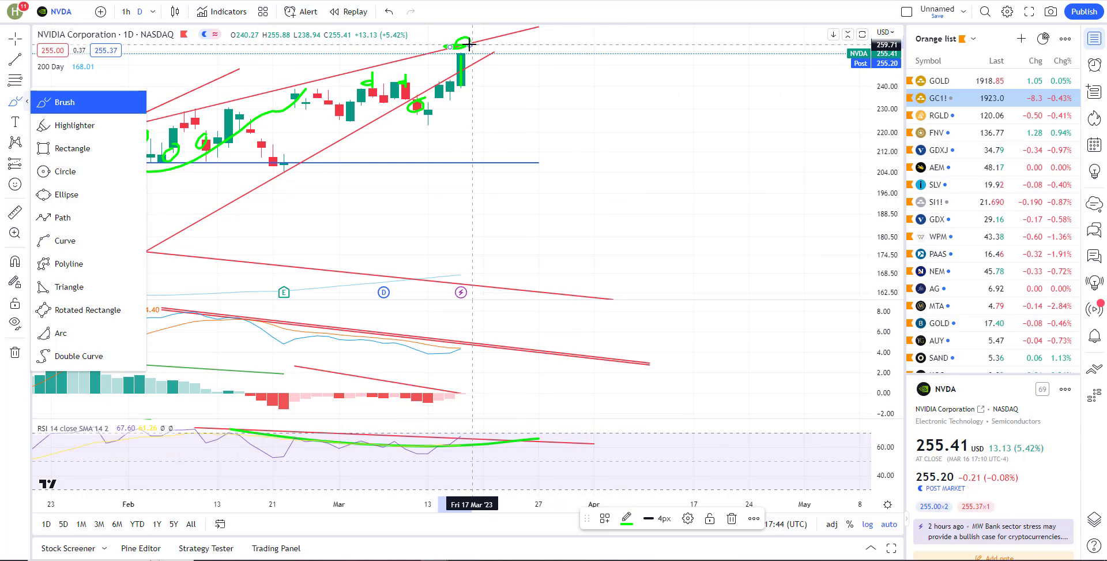
drag(470, 45, 483, 88)
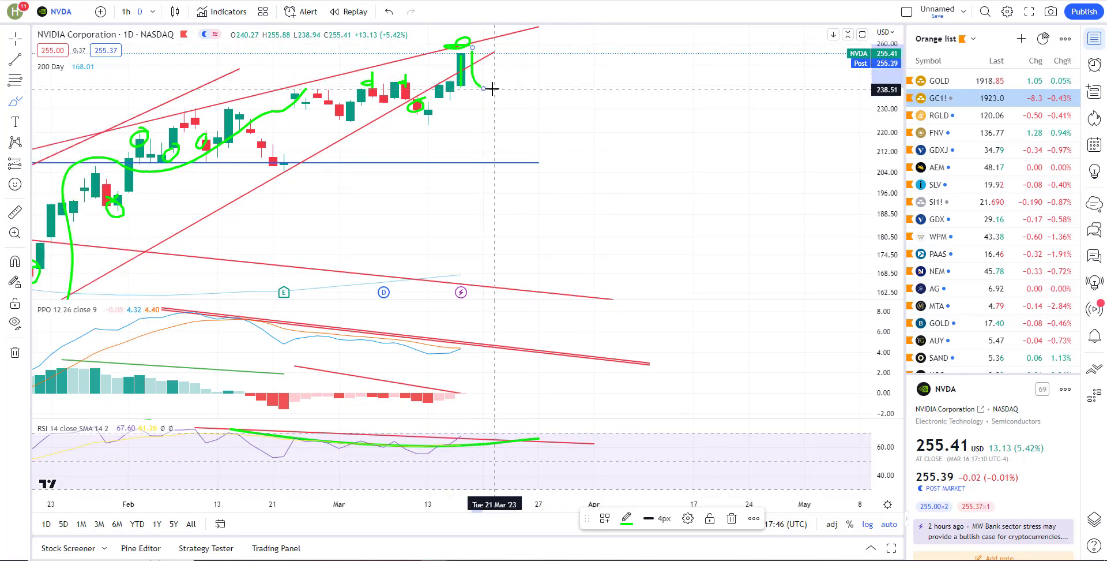
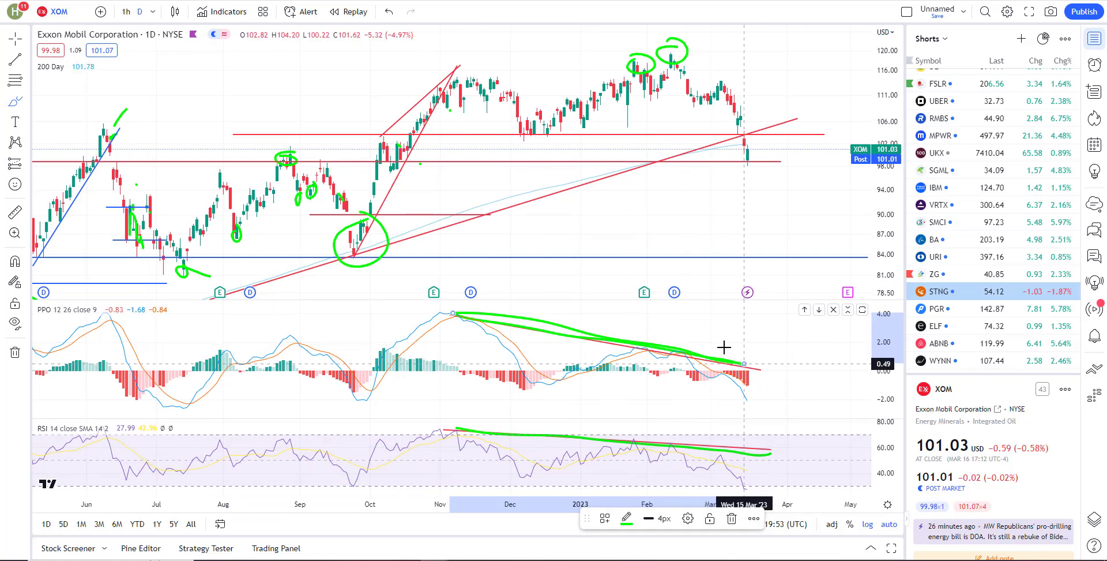
Step: Circle XOM's 15 March candle below the rising red trend line with the green brush, and delete that circle
scroll(663, 185, up, 5)
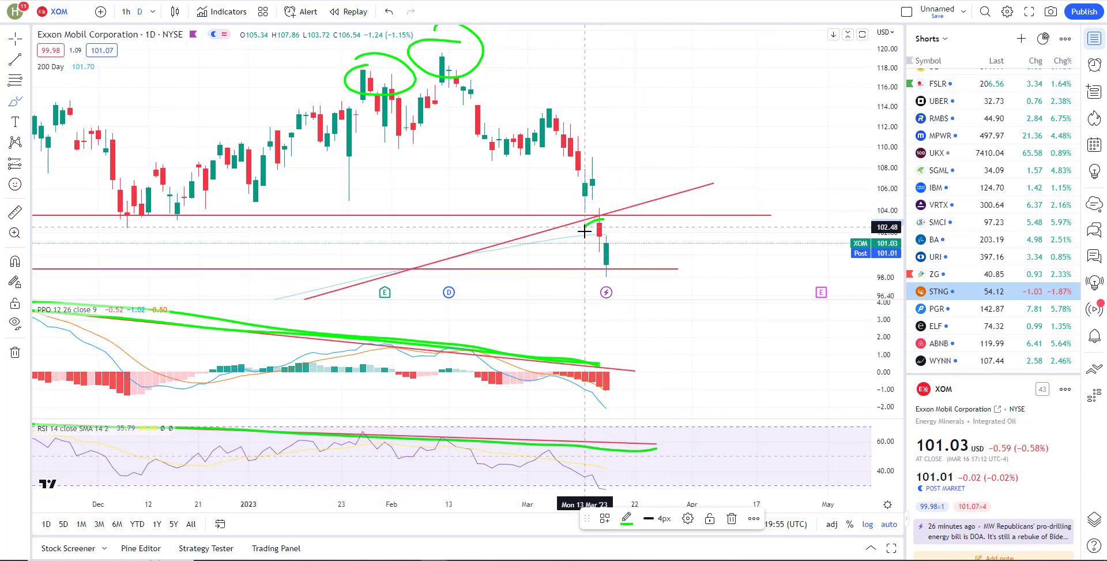
drag(593, 222, 594, 221)
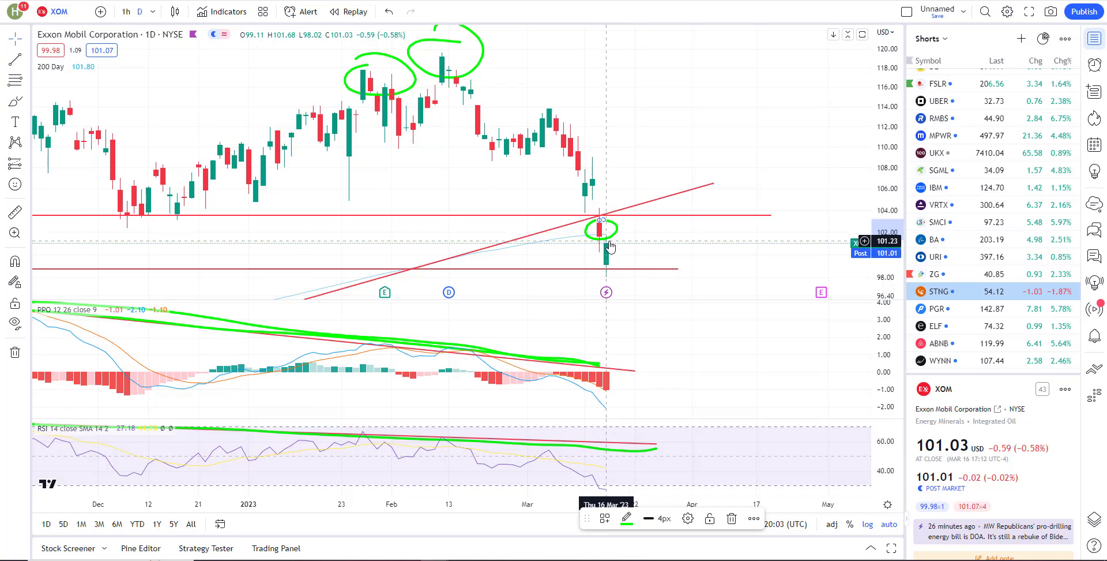
key(Delete)
Step: Mark XOM's June, August and October 2022 reactions at the red horizontal line near 99 with green brush strokes
scroll(603, 254, up, 2)
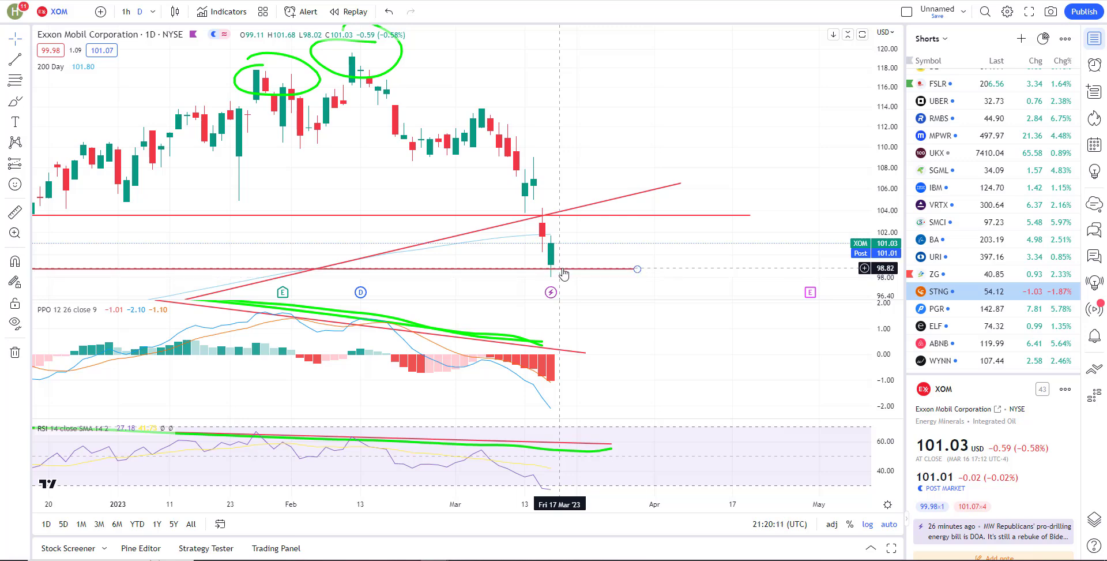
scroll(586, 266, down, 5)
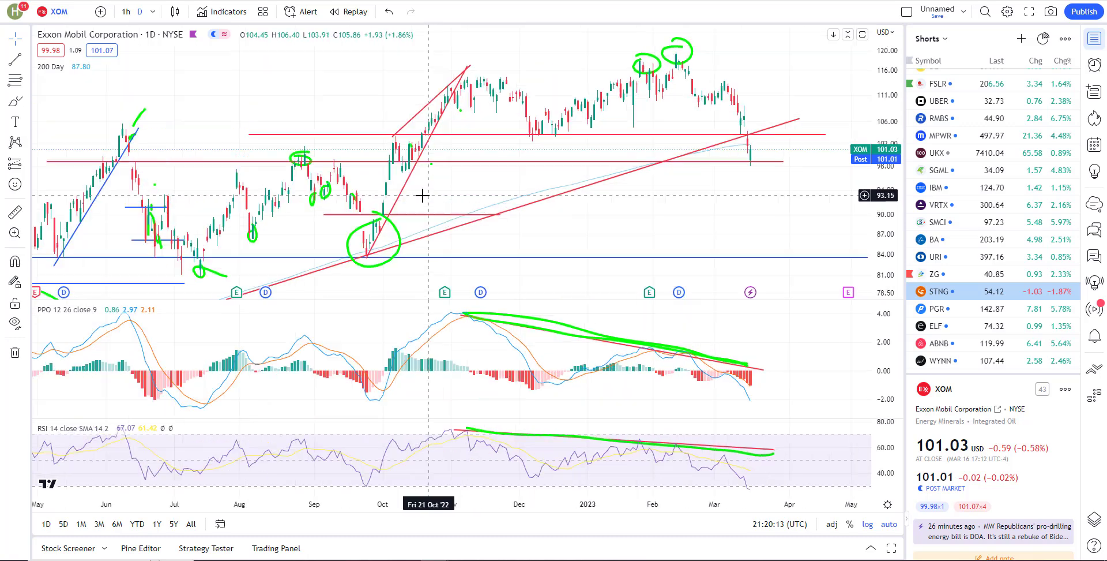
scroll(321, 144, left, 2)
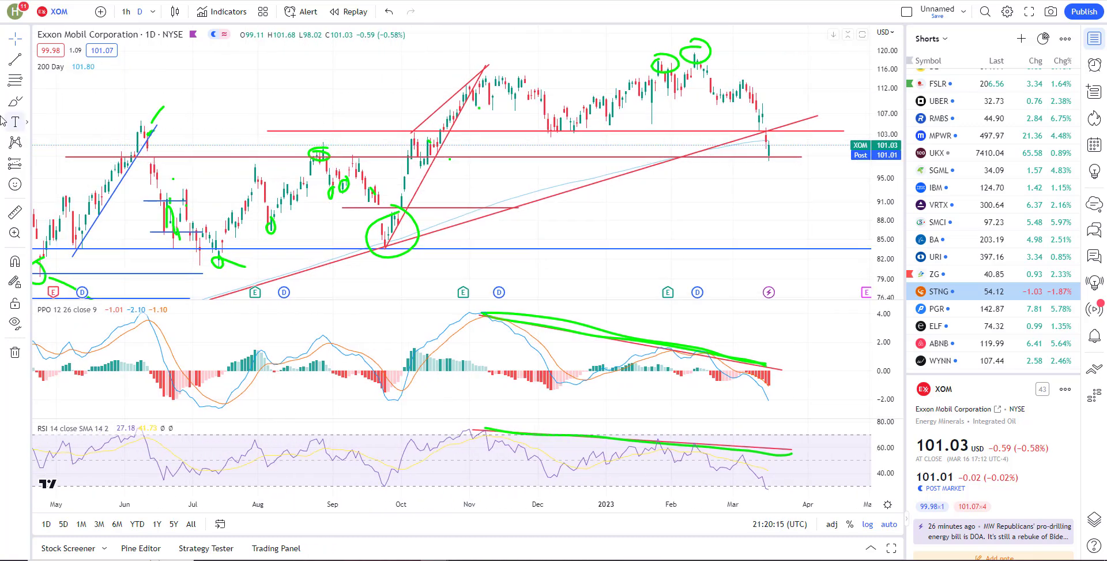
click(149, 151)
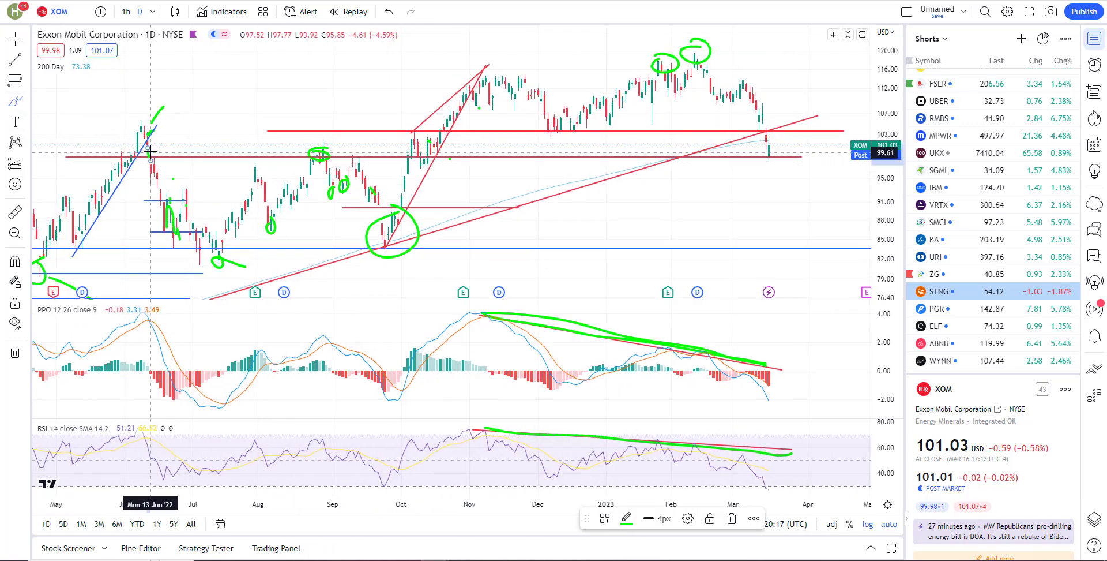
drag(294, 127, 320, 154)
drag(411, 149, 455, 193)
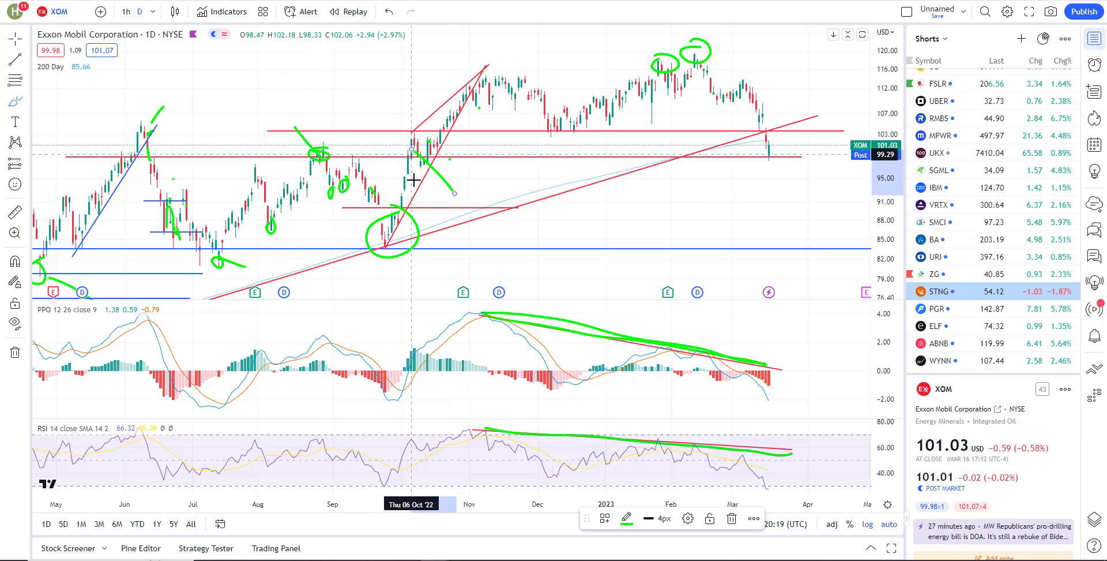
scroll(701, 260, up, 5)
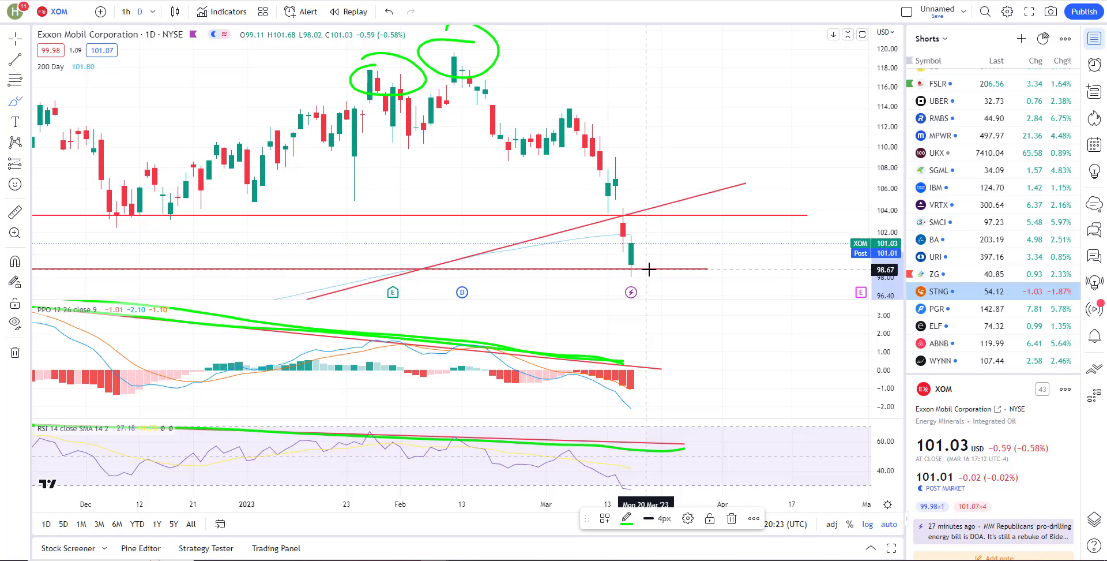
Step: Switch XOM to the 1h timeframe, circle the 16 March candle at the 200 Day line, and brush a short pullback down from it
scroll(649, 269, up, 5)
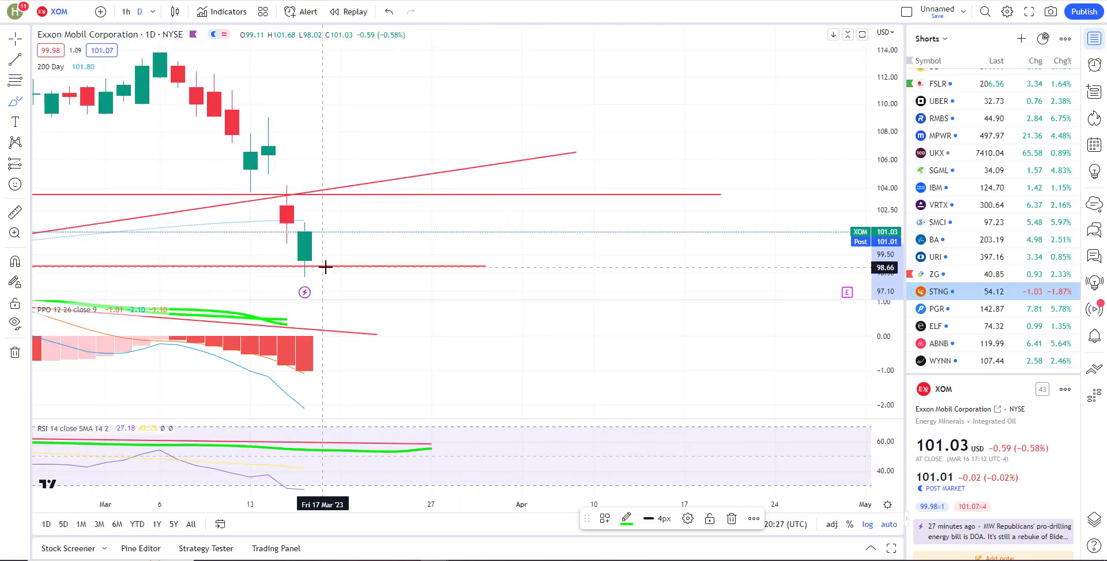
scroll(474, 271, down, 3)
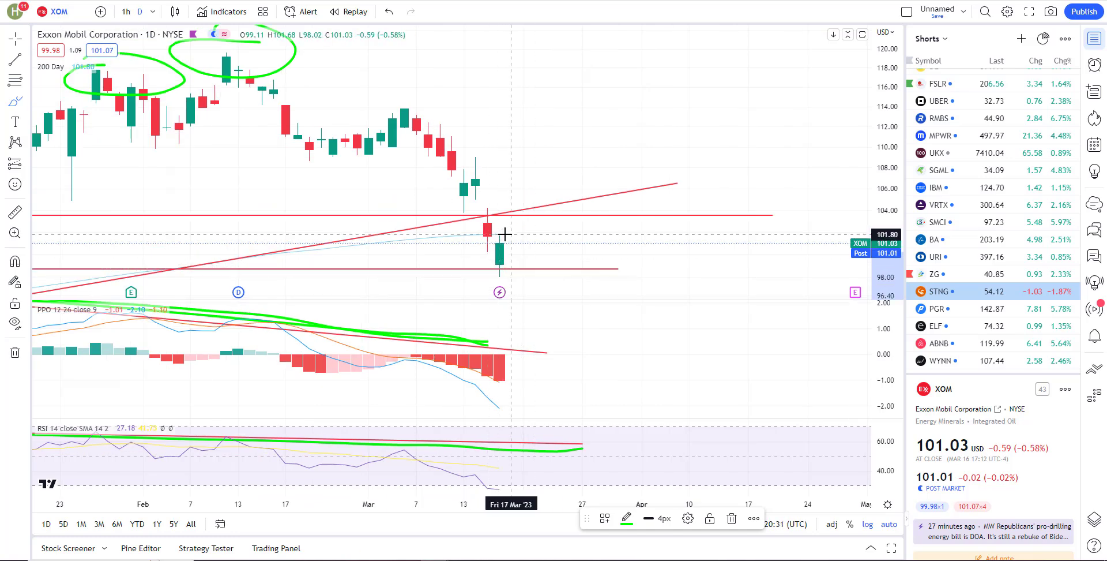
click(125, 11)
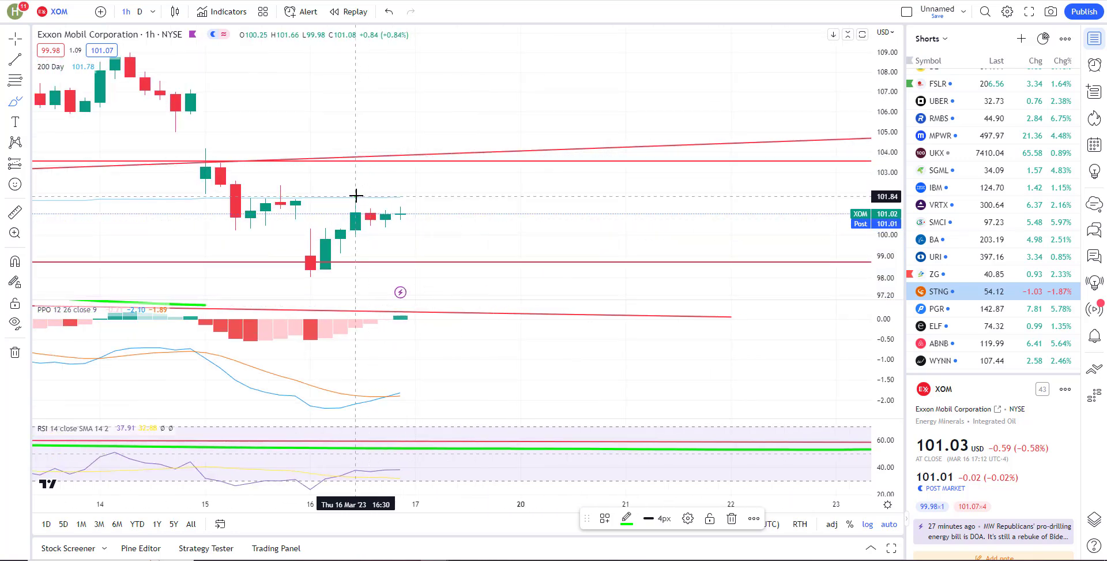
mouse_move(356, 197)
mouse_down()
mouse_move(365, 198)
mouse_move(340, 192)
mouse_up()
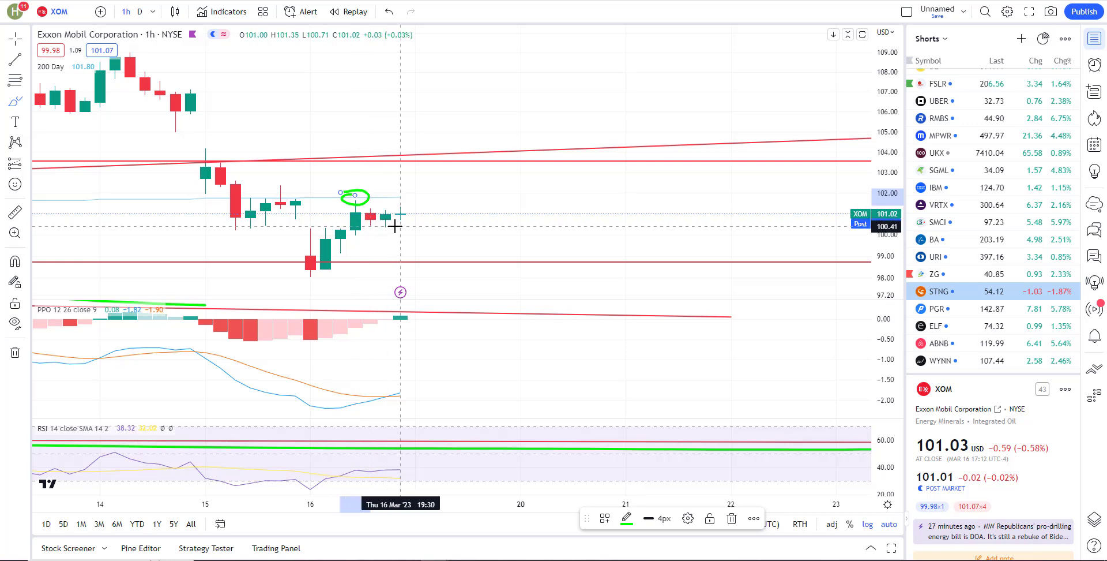
drag(354, 198, 385, 228)
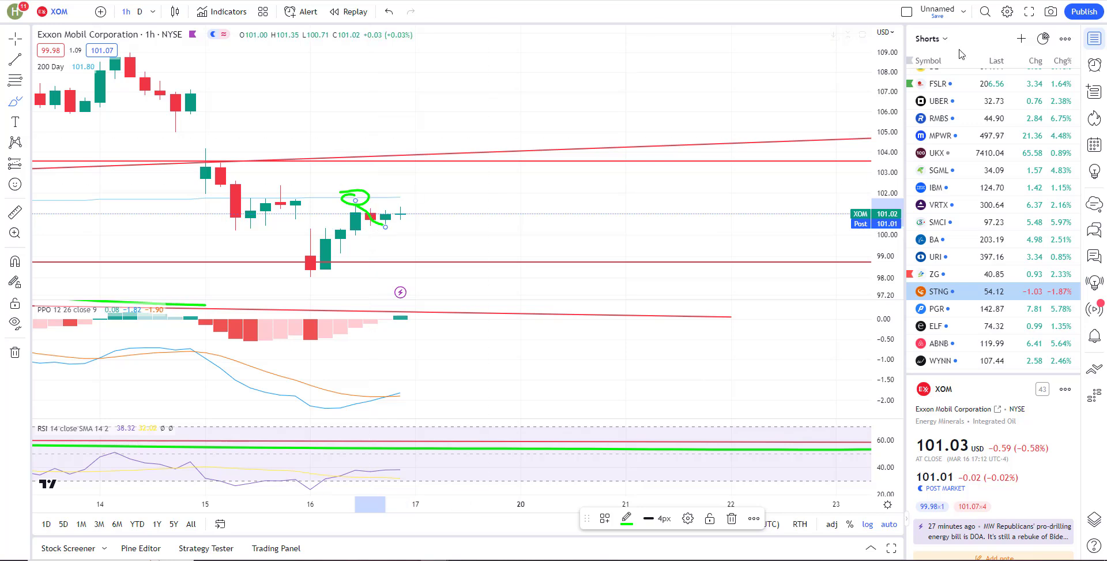
Step: Switch the watchlist to the Purple list and open the CL1! light crude oil chart
click(930, 38)
click(936, 181)
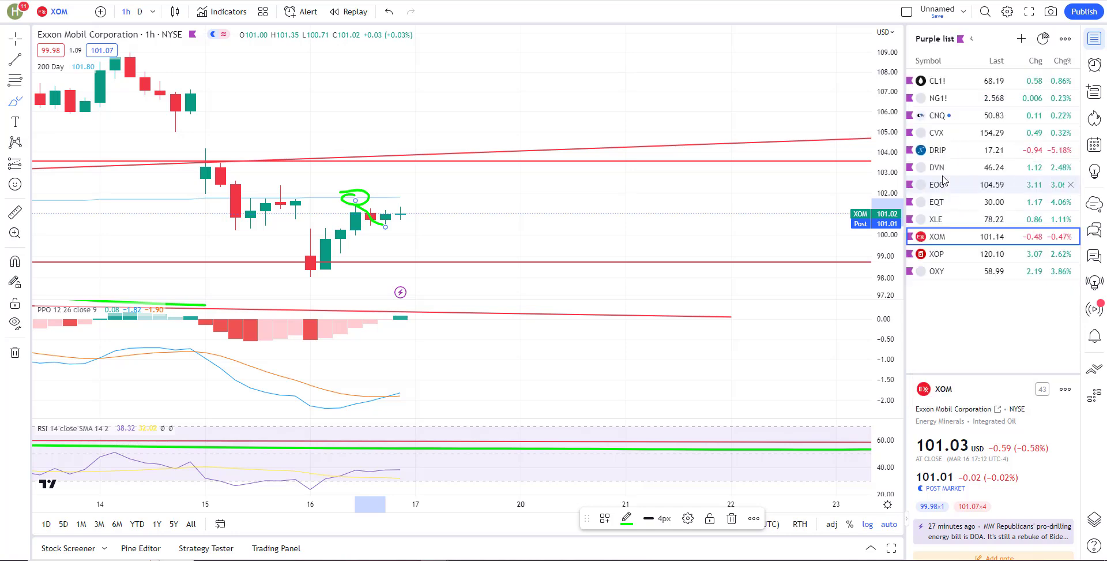
key(Up)
key(Up)
key(Up)
key(Up)
key(Up)
key(Up)
key(Up)
key(Up)
key(Up)
Step: Set the CL1! crude oil chart to the daily timeframe with price history back to mid-2021 in view
scroll(576, 210, down, 10)
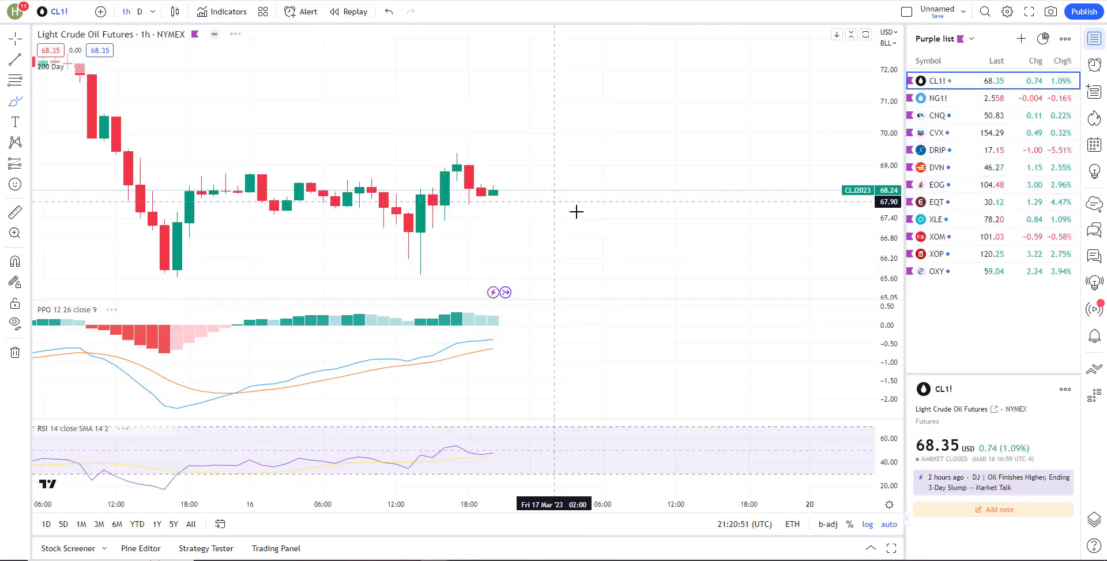
scroll(687, 266, down, 10)
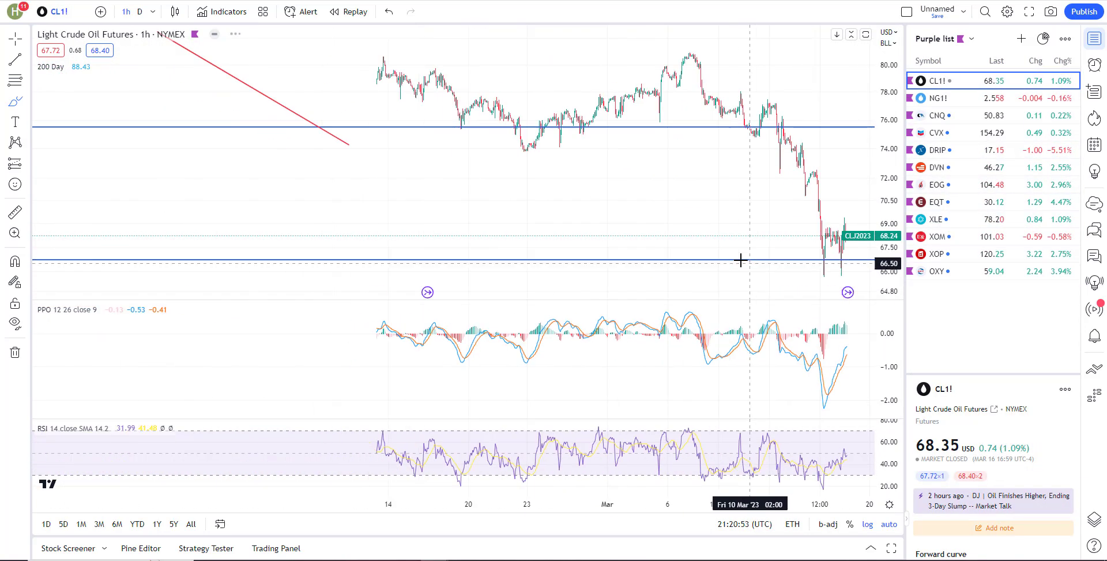
click(139, 12)
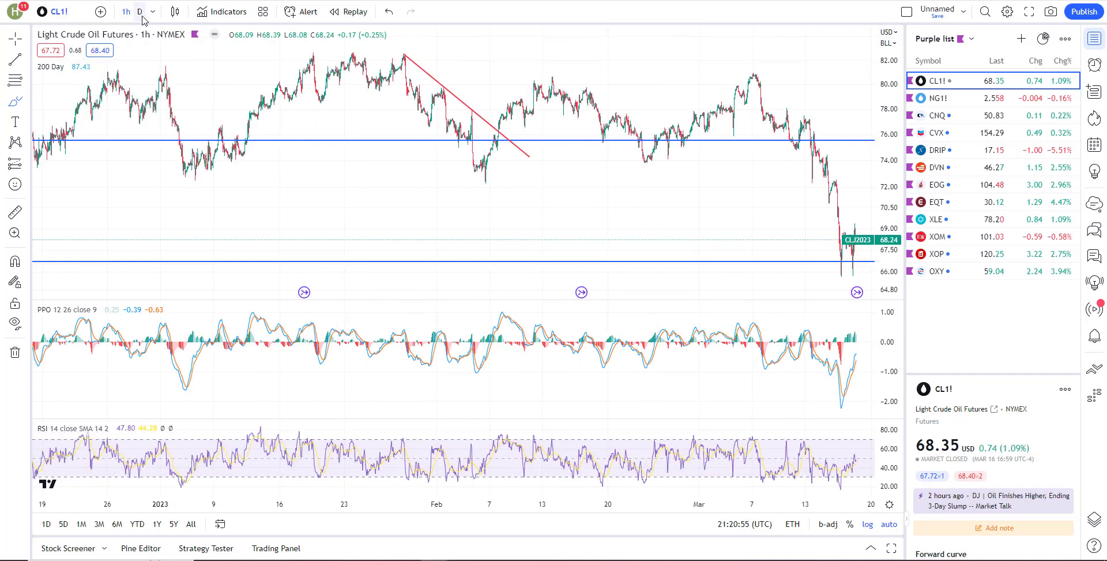
scroll(600, 247, up, 5)
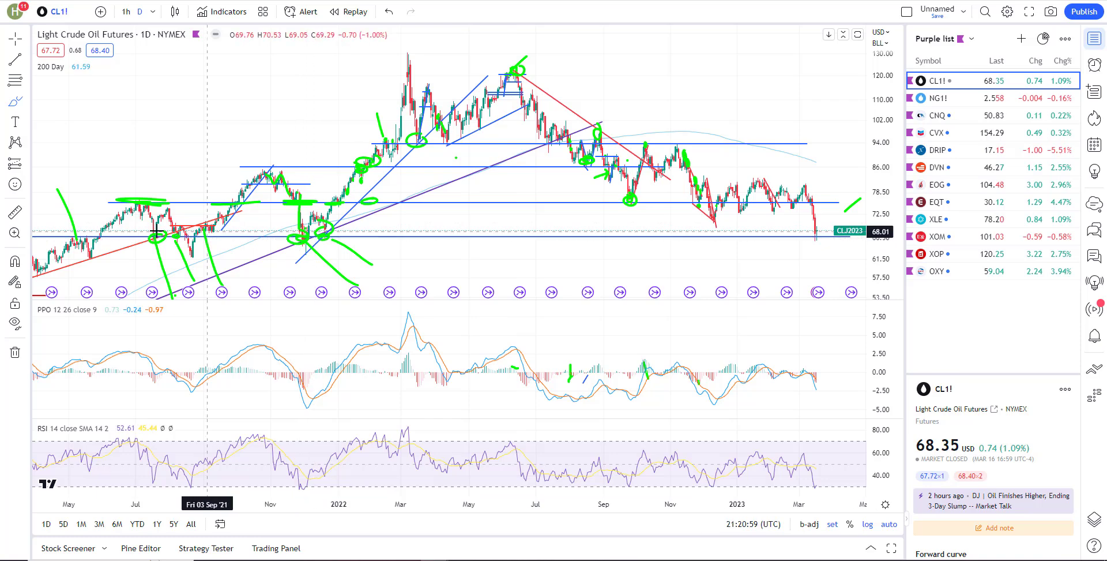
Step: Brush green strokes on CL1! at the March 2021 peak and from above down to the lower blue horizontal line in spring 2021
click(27, 102)
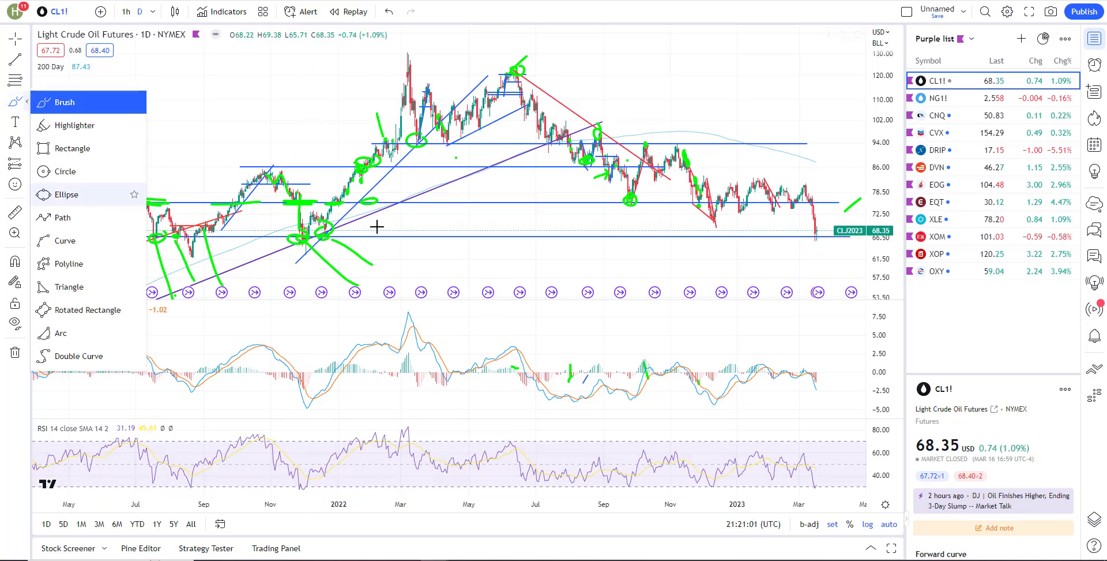
scroll(359, 210, down, 3)
scroll(174, 163, up, 2)
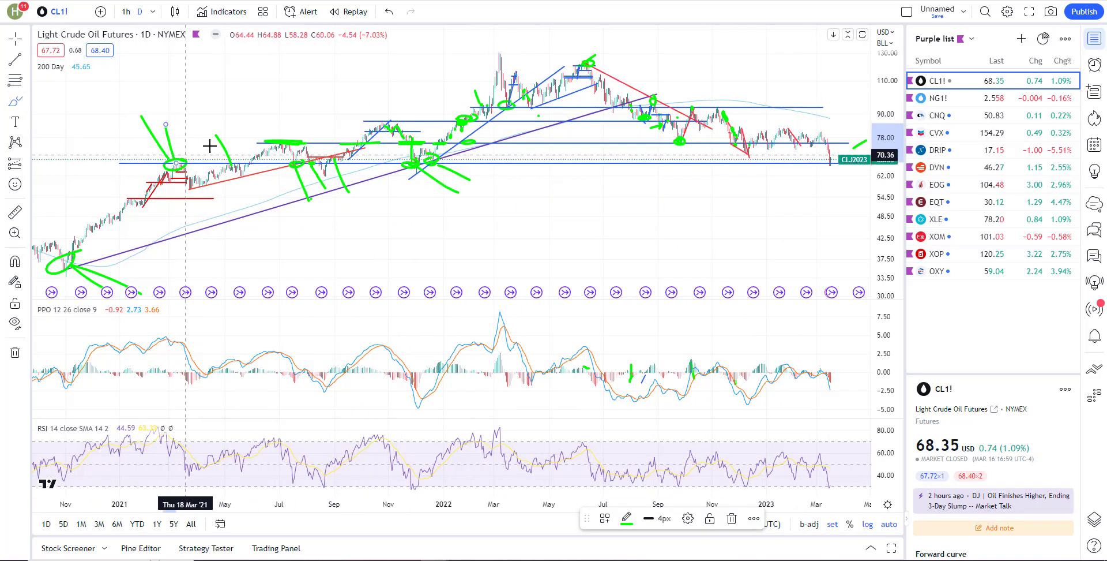
scroll(221, 242, up, 2)
scroll(221, 243, down, 1)
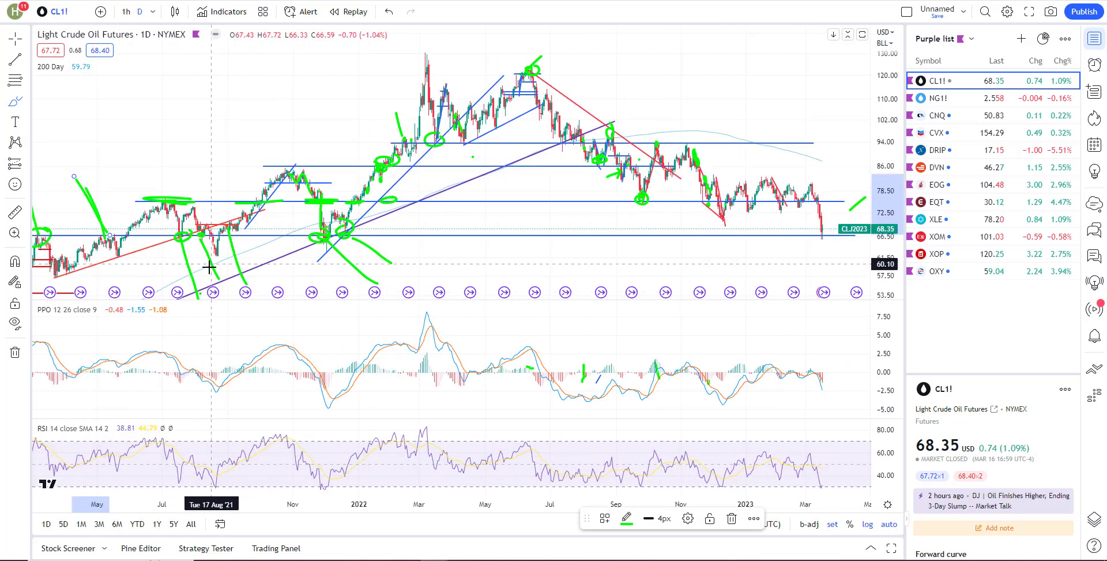
Step: Circle CL1!'s mid-March 2023 candles at the lower blue horizontal line with the green brush
scroll(744, 259, up, 4)
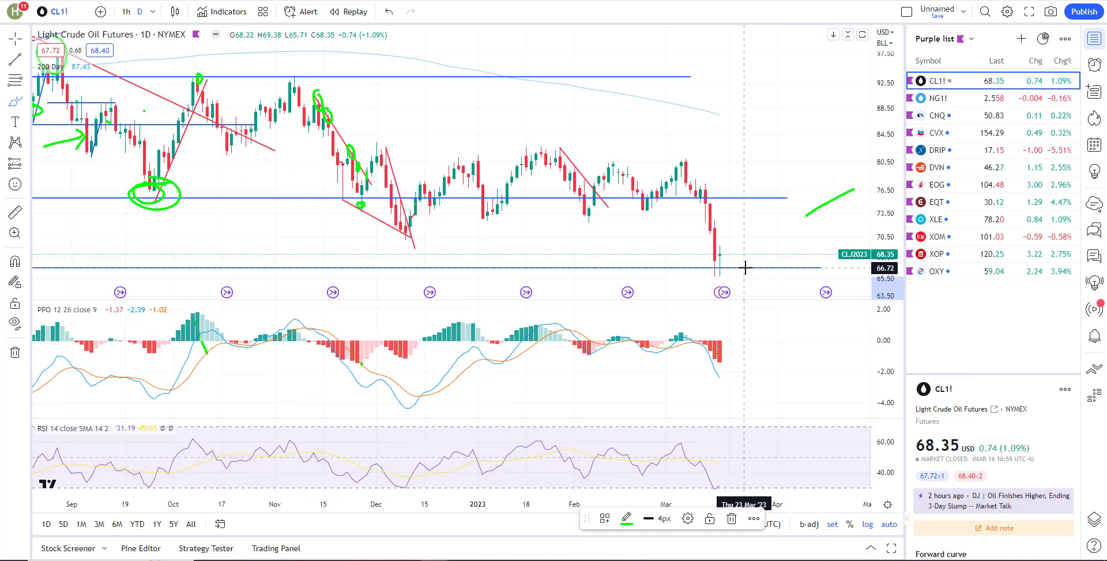
mouse_move(744, 255)
mouse_down()
mouse_move(694, 257)
mouse_move(722, 271)
mouse_up()
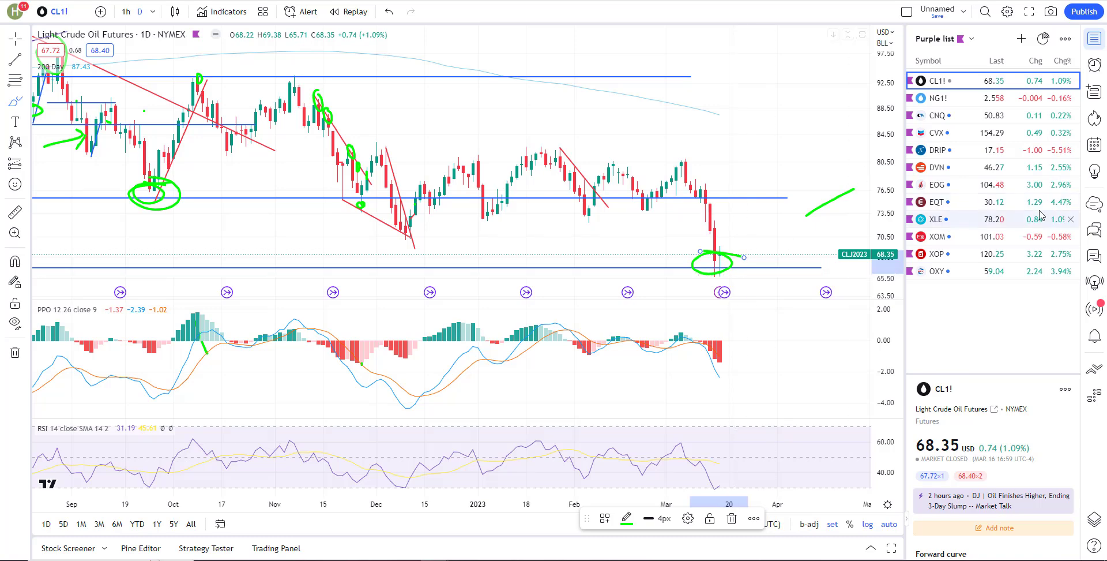
scroll(573, 360, up, 2)
scroll(573, 360, up, 2)
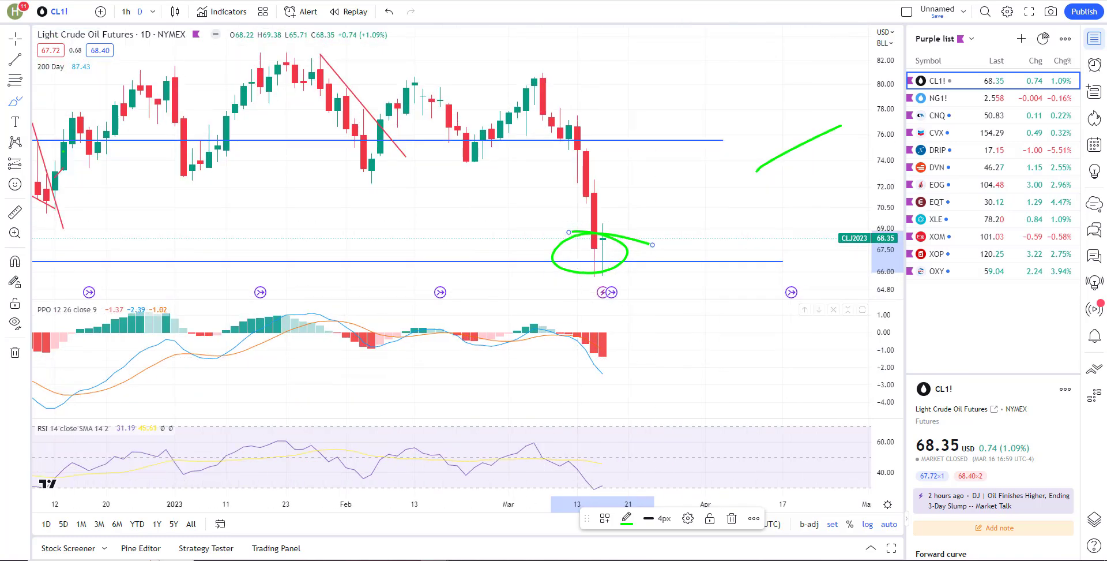